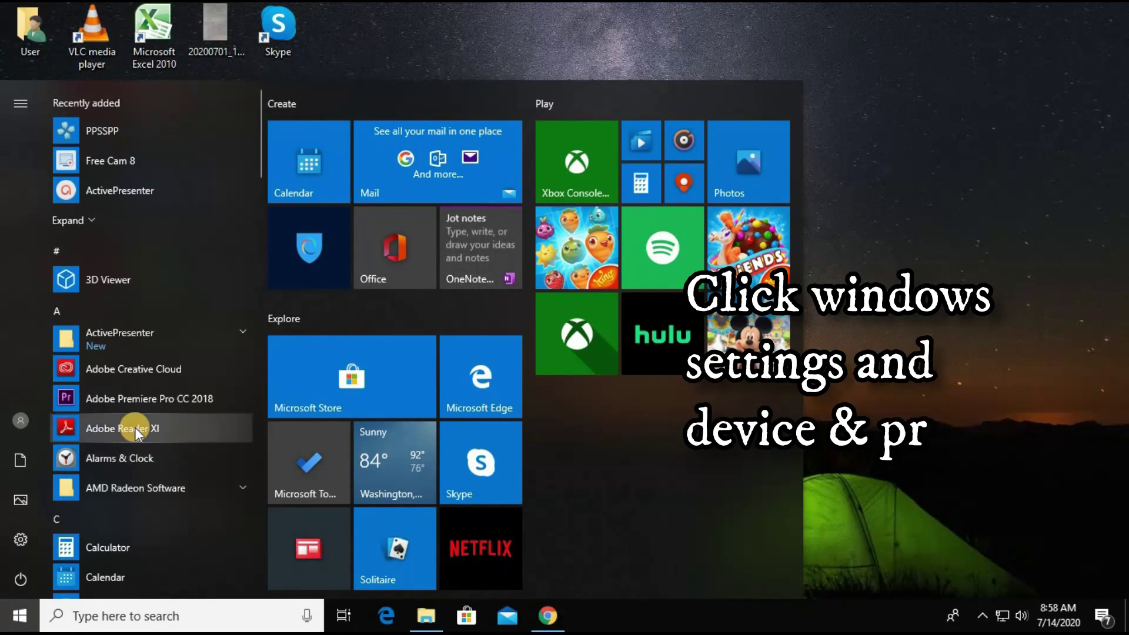
Step: Open the Devices and Printers window from the Devices section of Windows Settings
key(super+i)
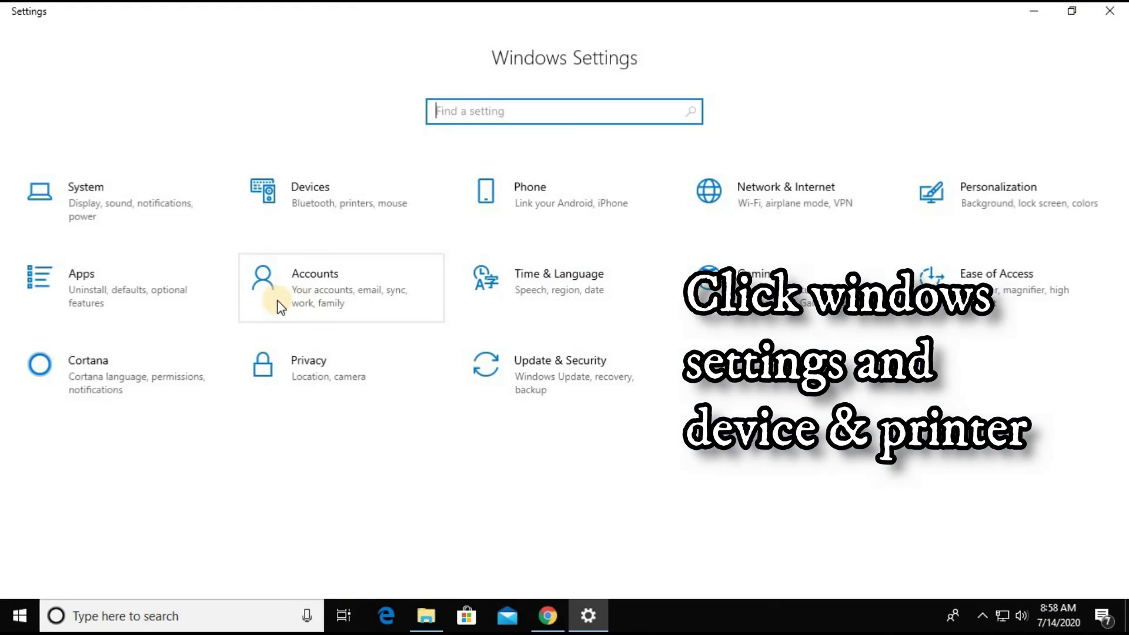
click(312, 197)
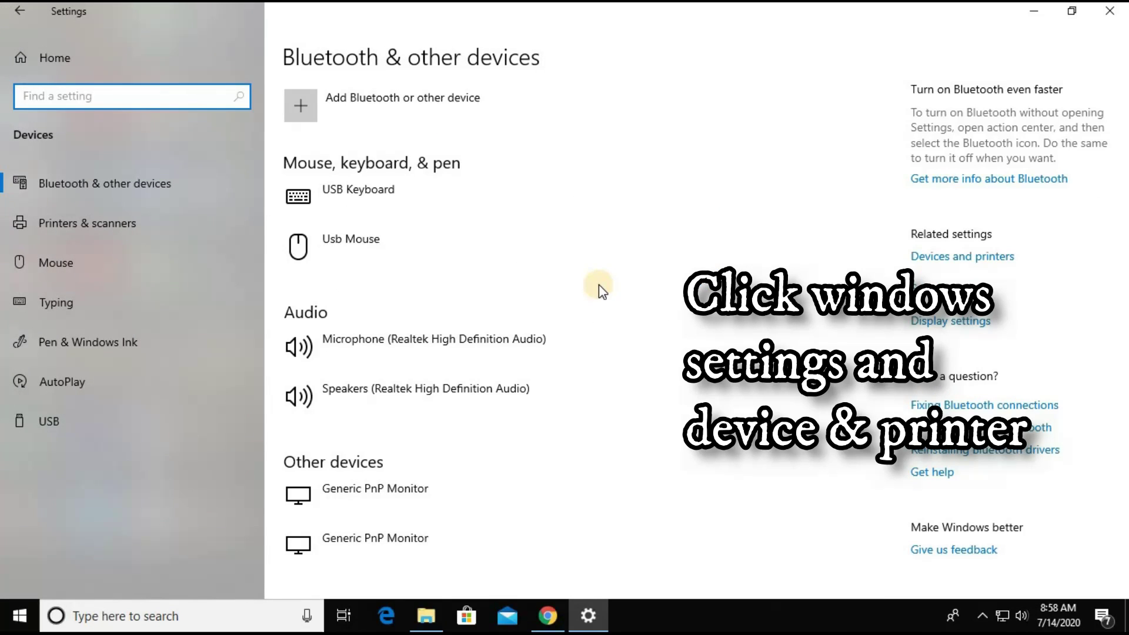
click(976, 261)
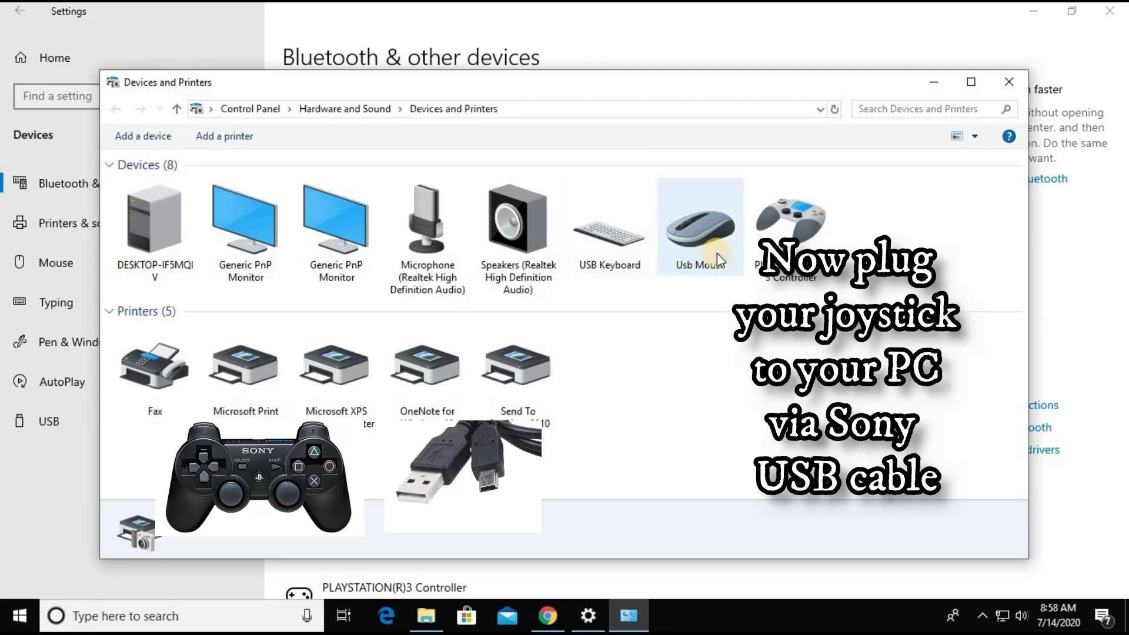
Step: Examine the game controller settings of the PLAYSTATION(R)3 Controller for installed controllers and close the dialog
right_click(802, 219)
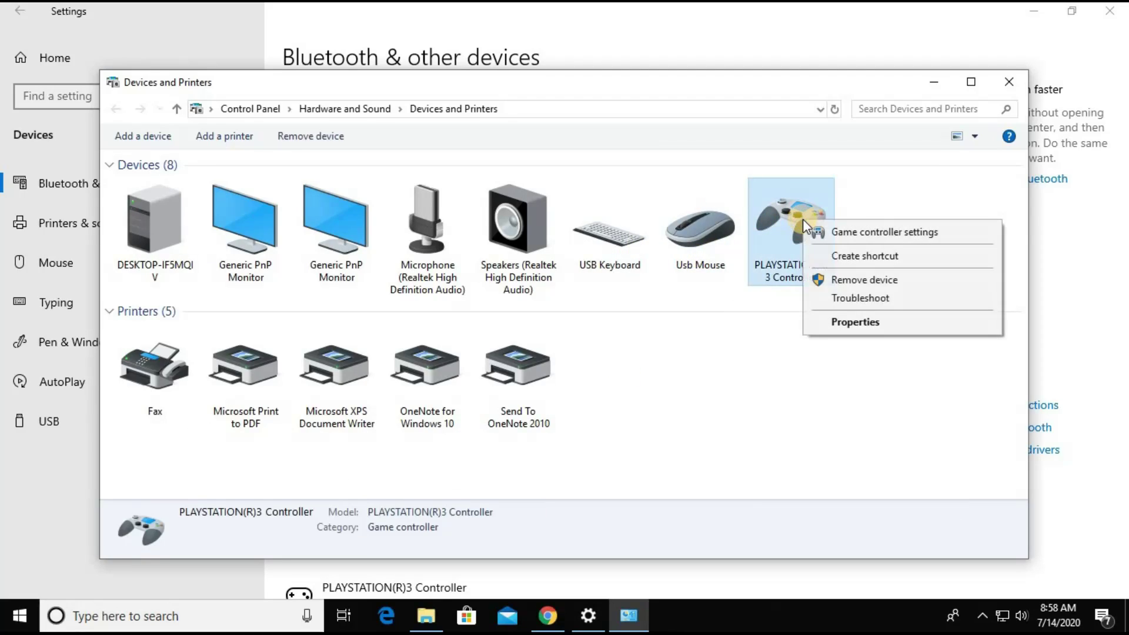
click(841, 231)
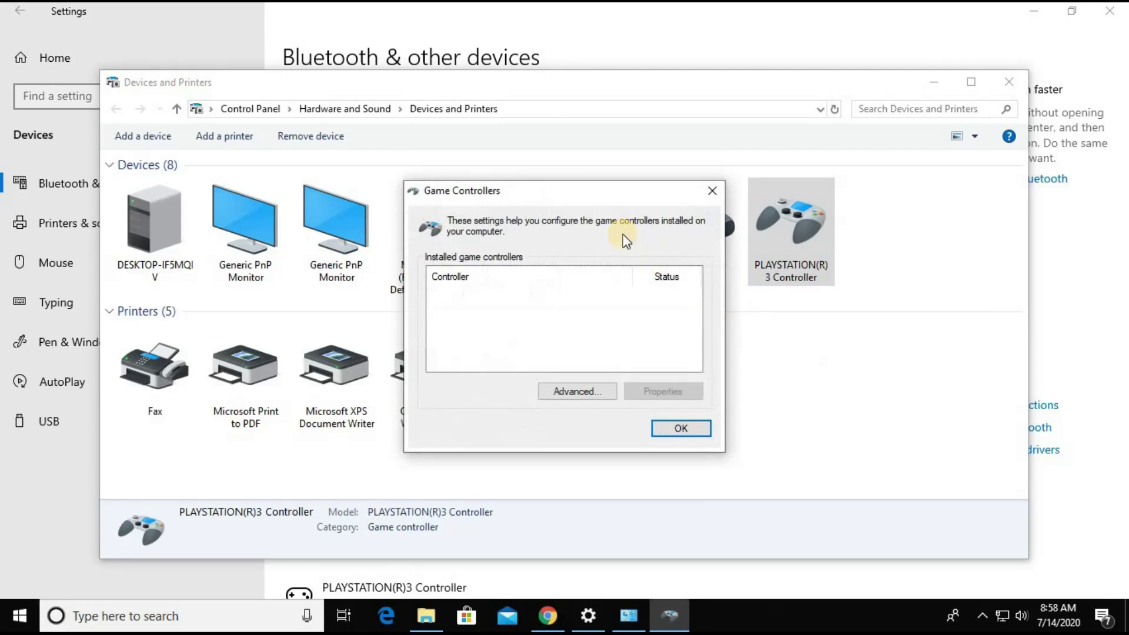
drag(600, 194, 873, 259)
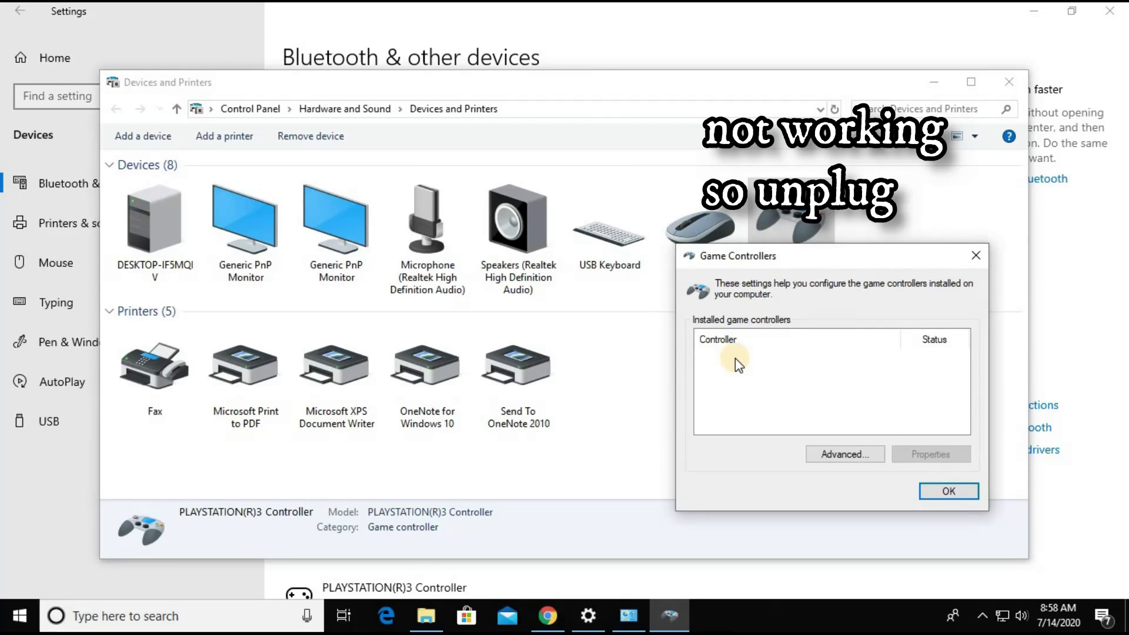
click(934, 489)
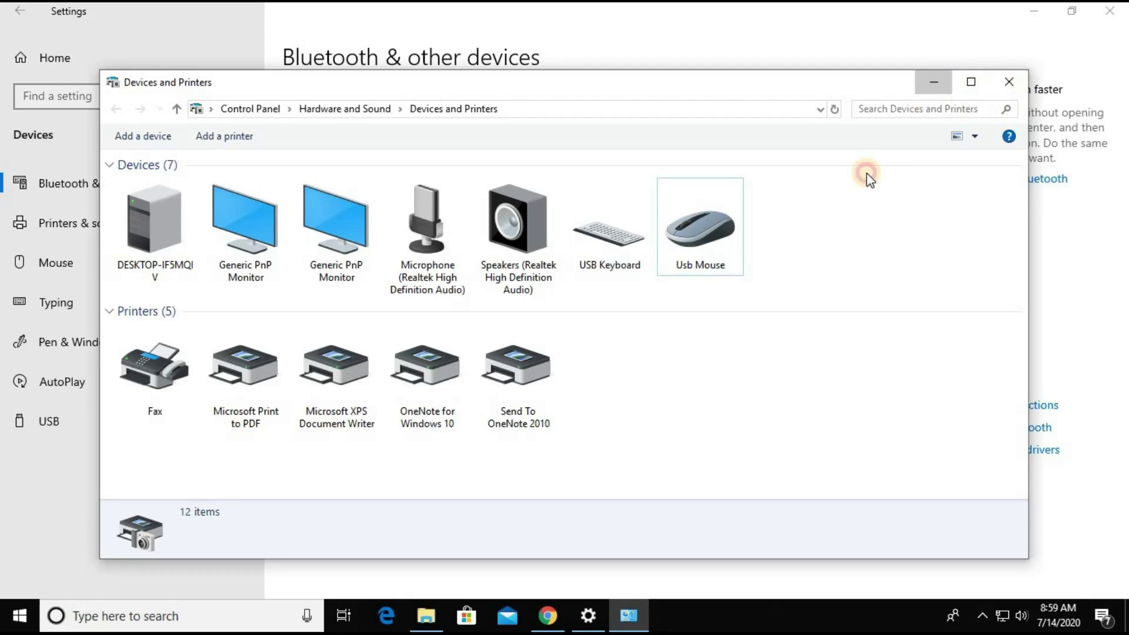
Step: Clear the open windows from view, switch to Google Chrome and search Google for "scp toolkit"
key(alt+F4)
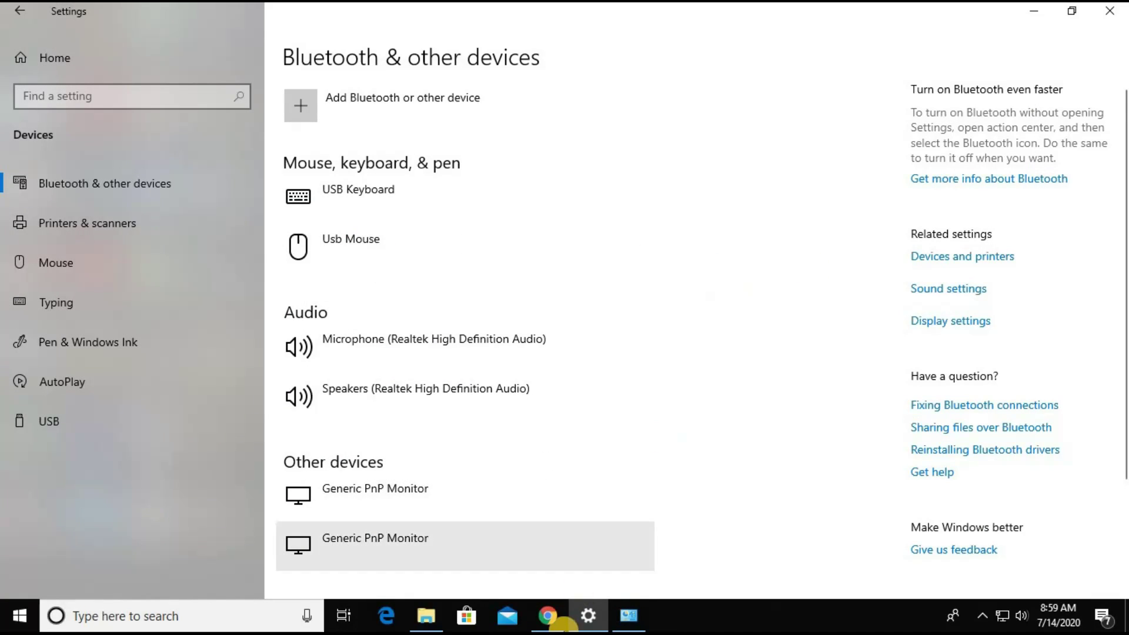
click(1120, 626)
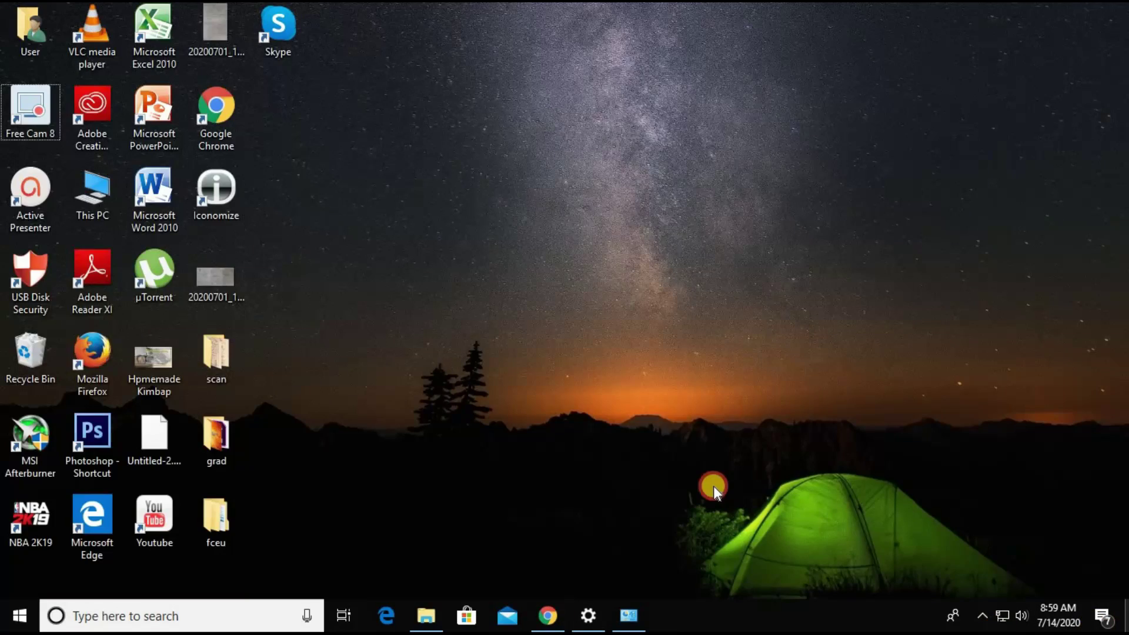
click(550, 628)
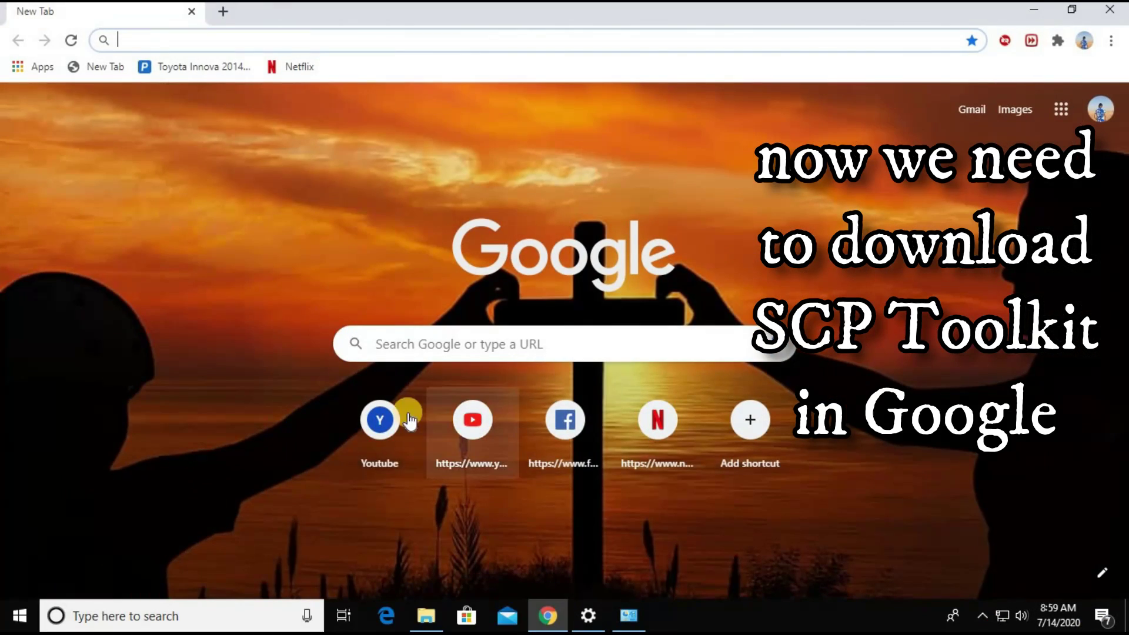
click(419, 343)
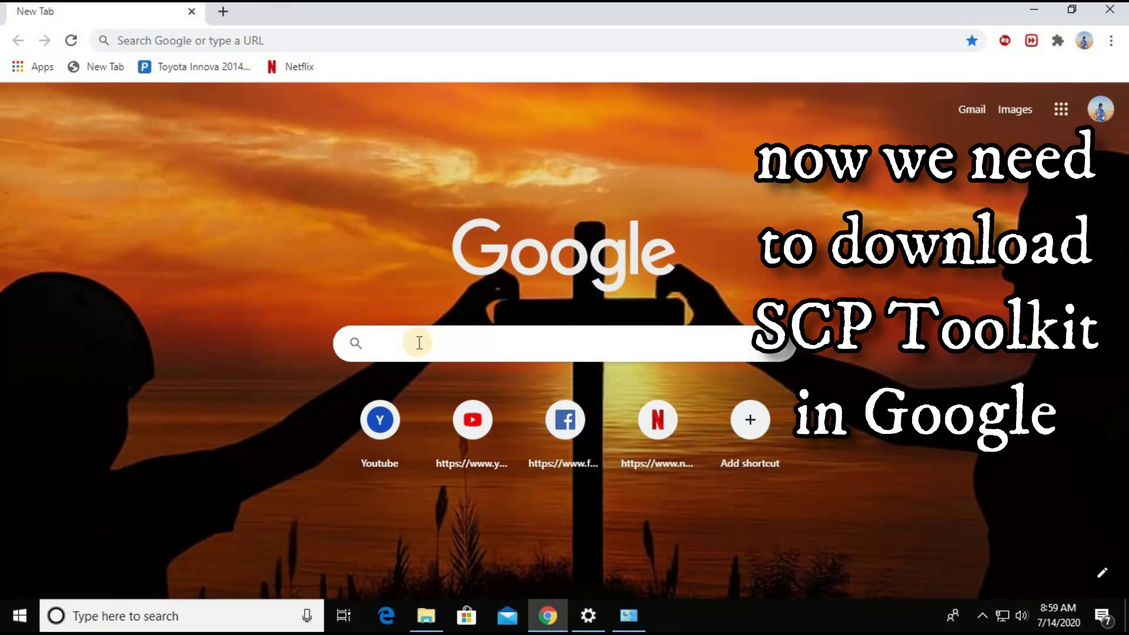
text(sc)
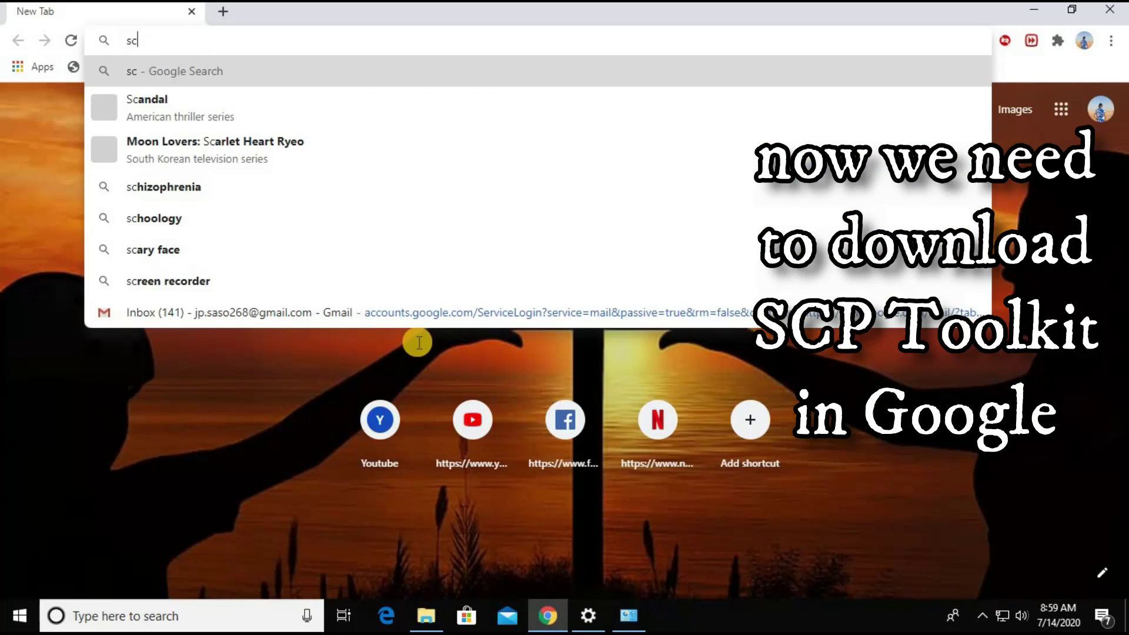
text(p t)
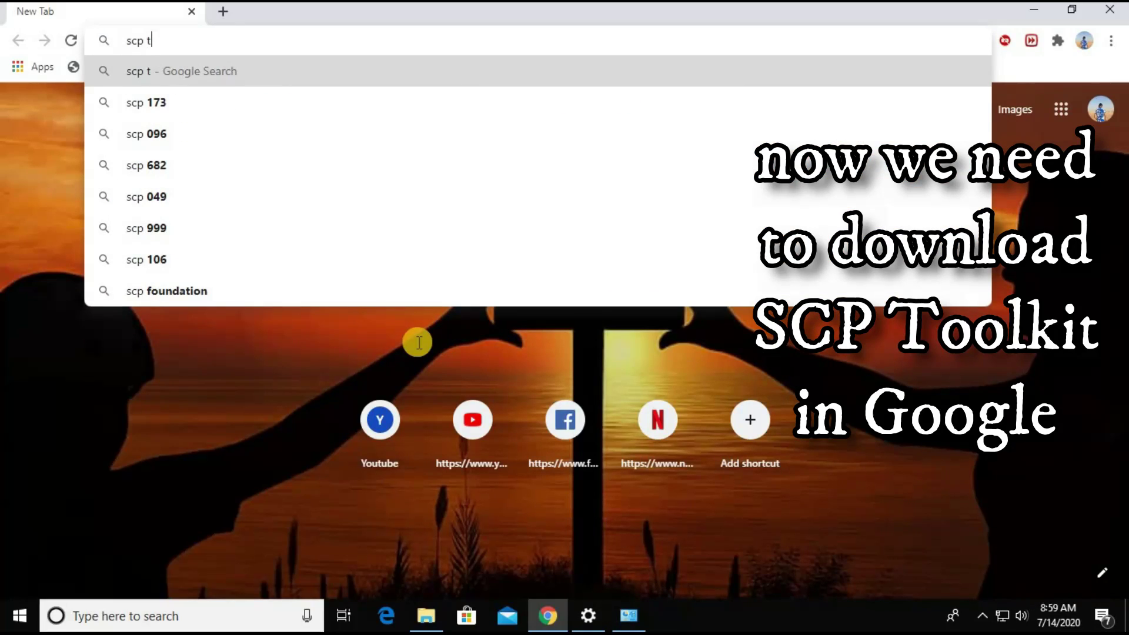
text(oolkit)
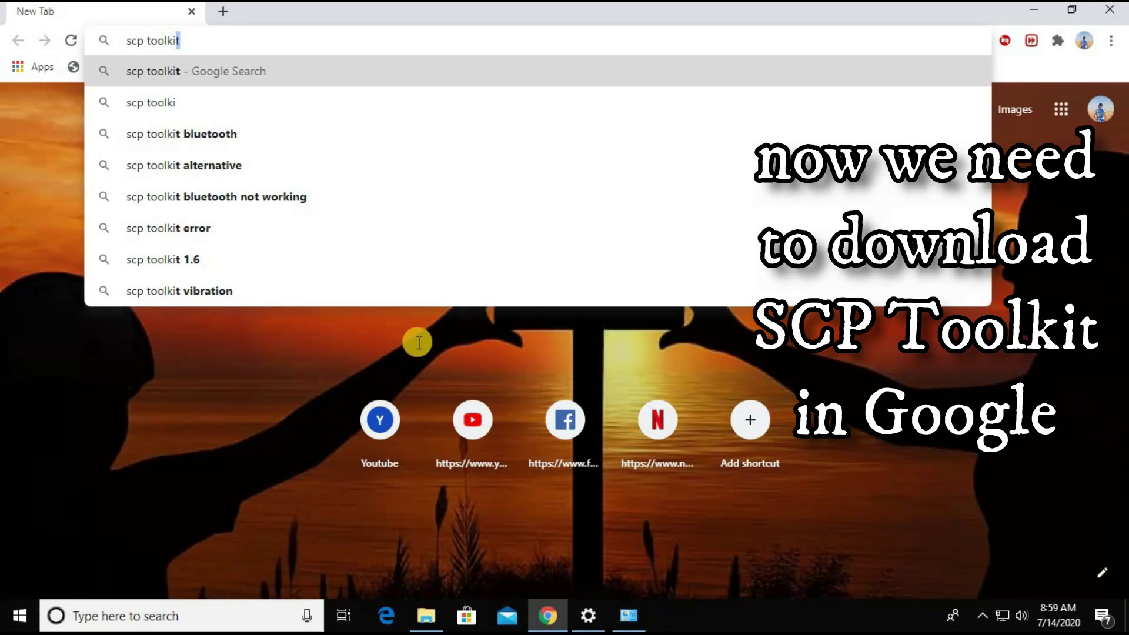
key(Return)
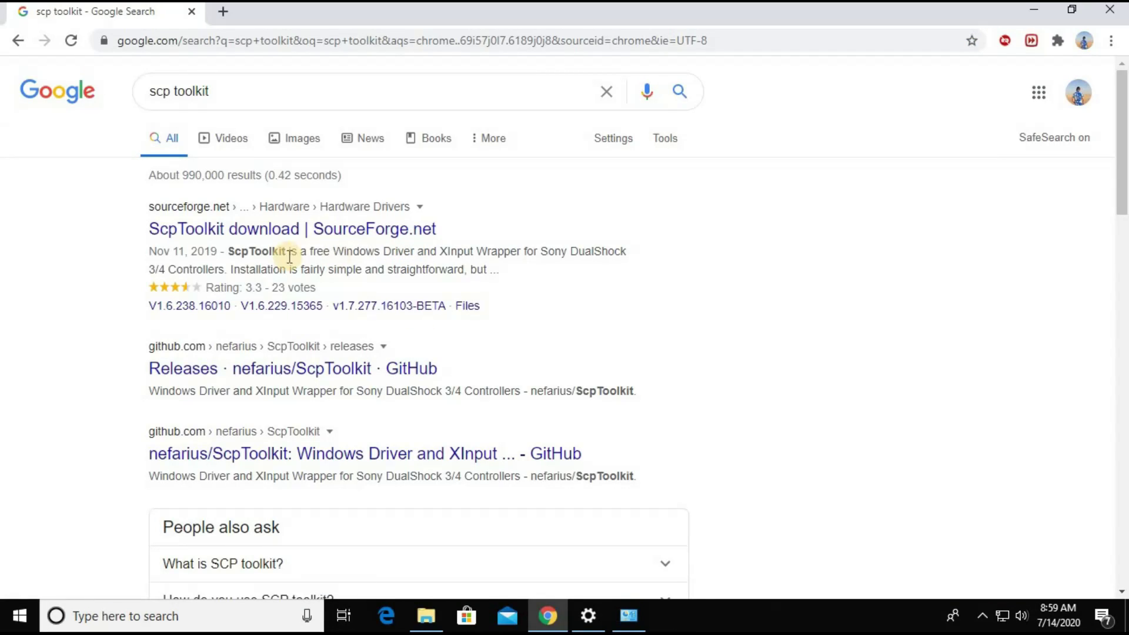
Step: Download ScpToolkit_Setup.exe from the ScpToolkit project page on SourceForge
click(202, 234)
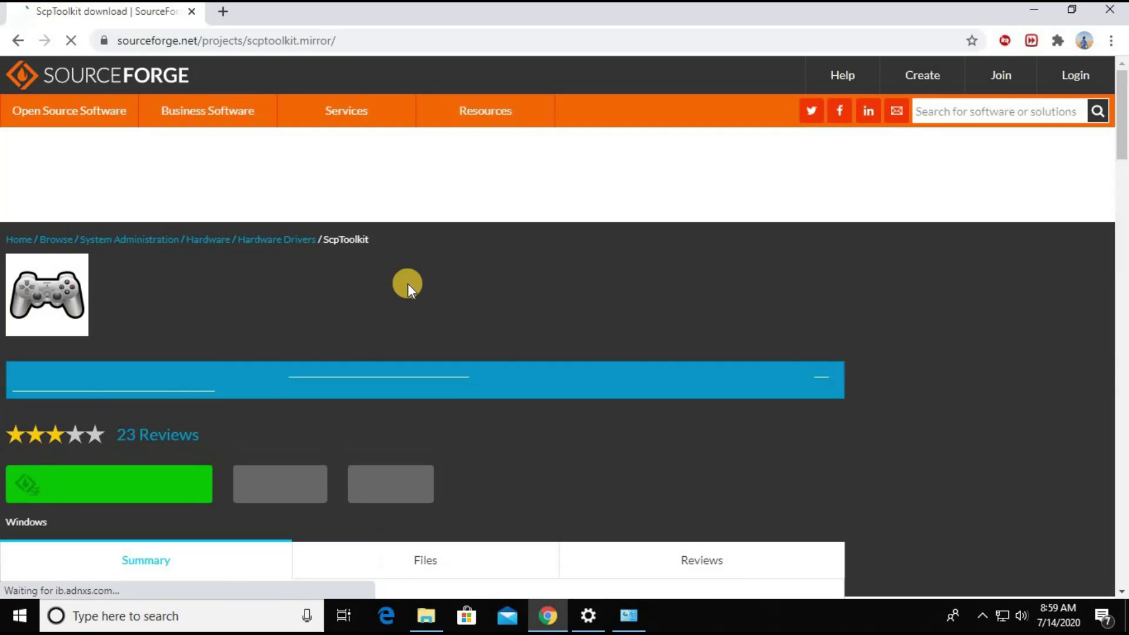
scroll(196, 373, down, 3)
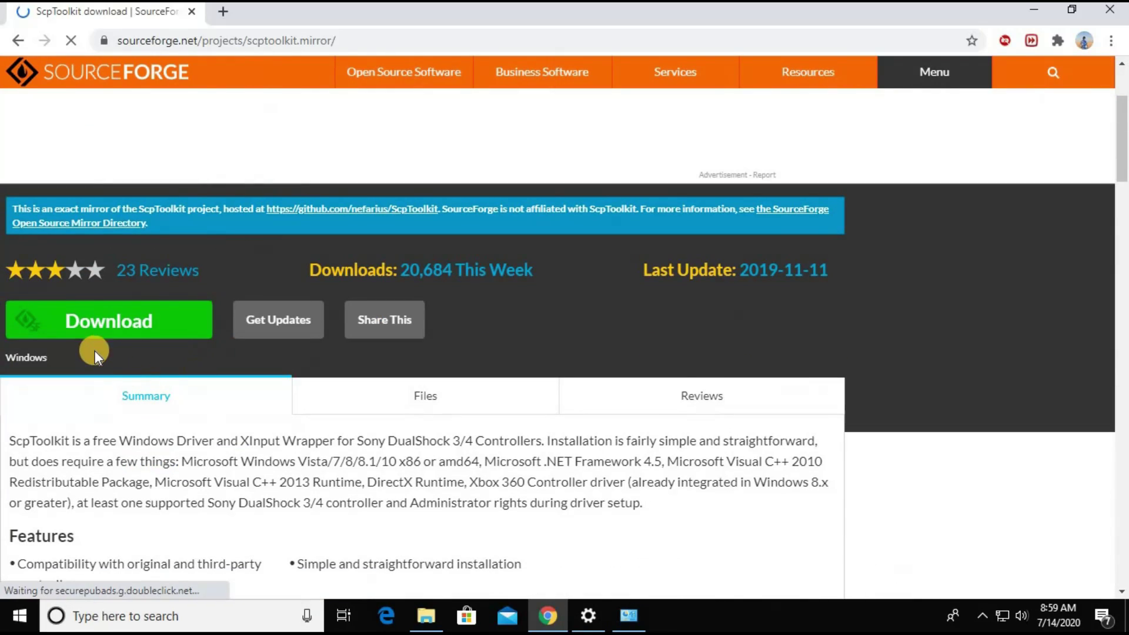
scroll(100, 327, up, 3)
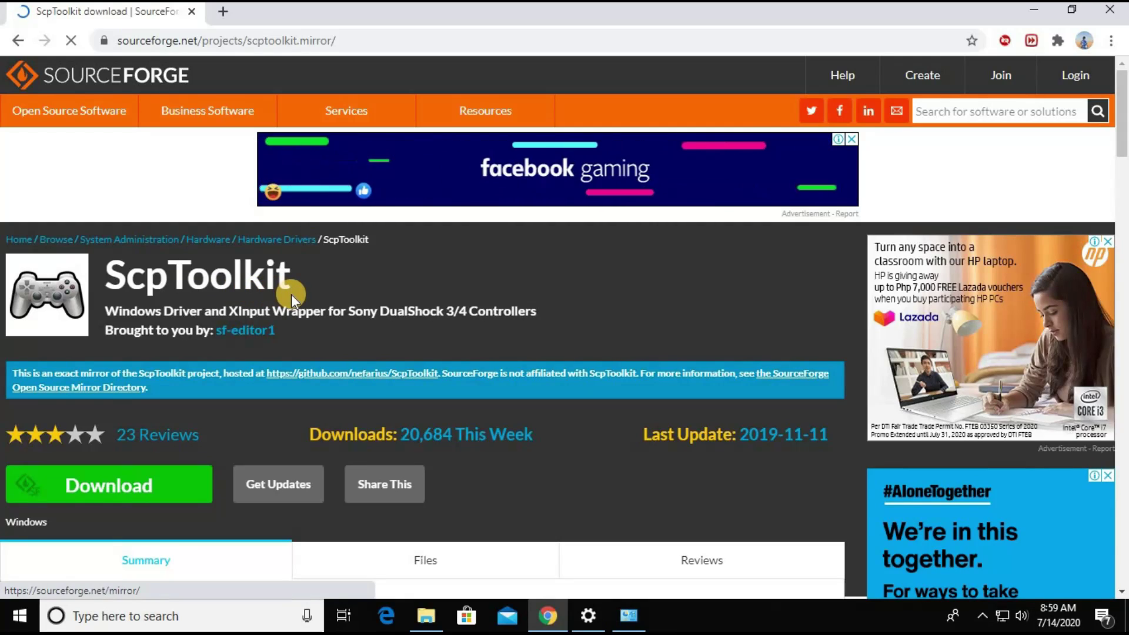
scroll(176, 317, down, 3)
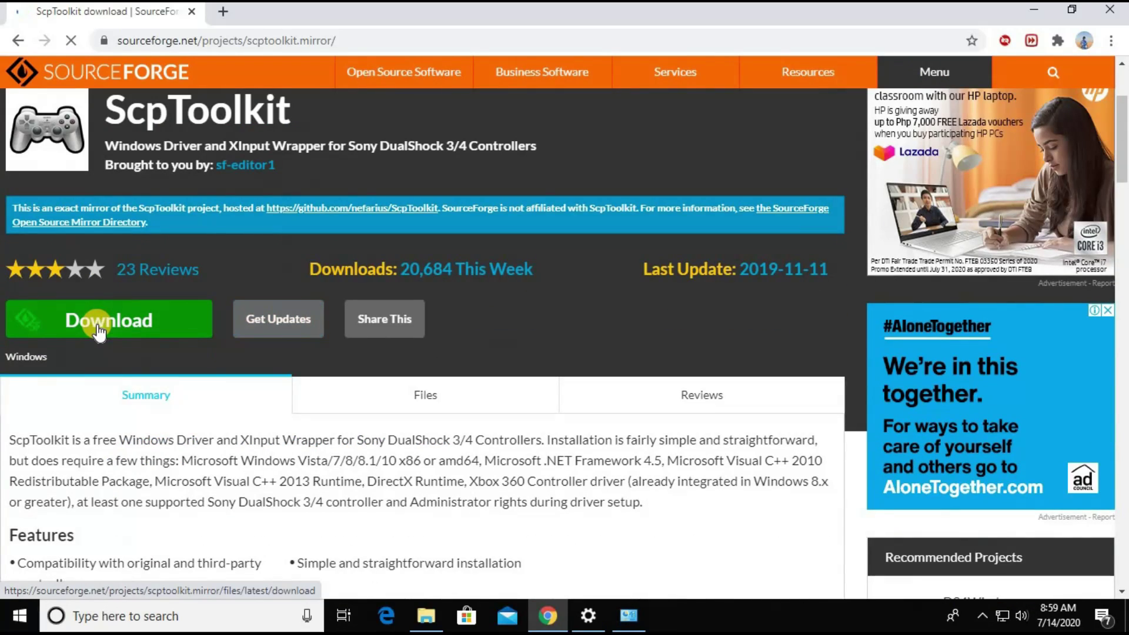
click(97, 327)
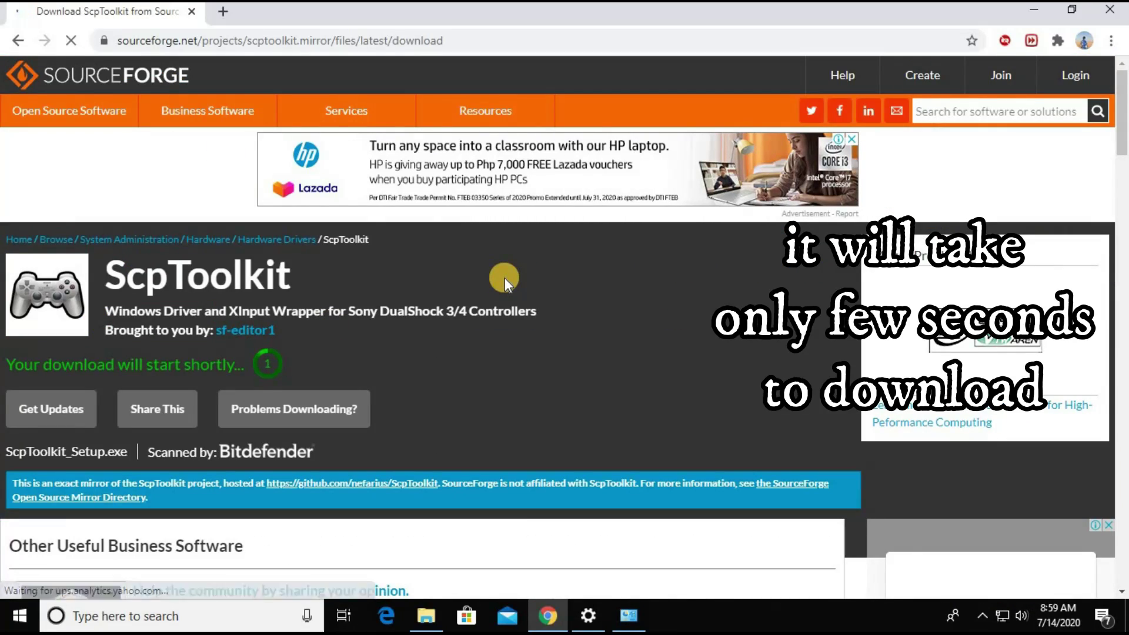
scroll(588, 328, down, 1)
click(289, 579)
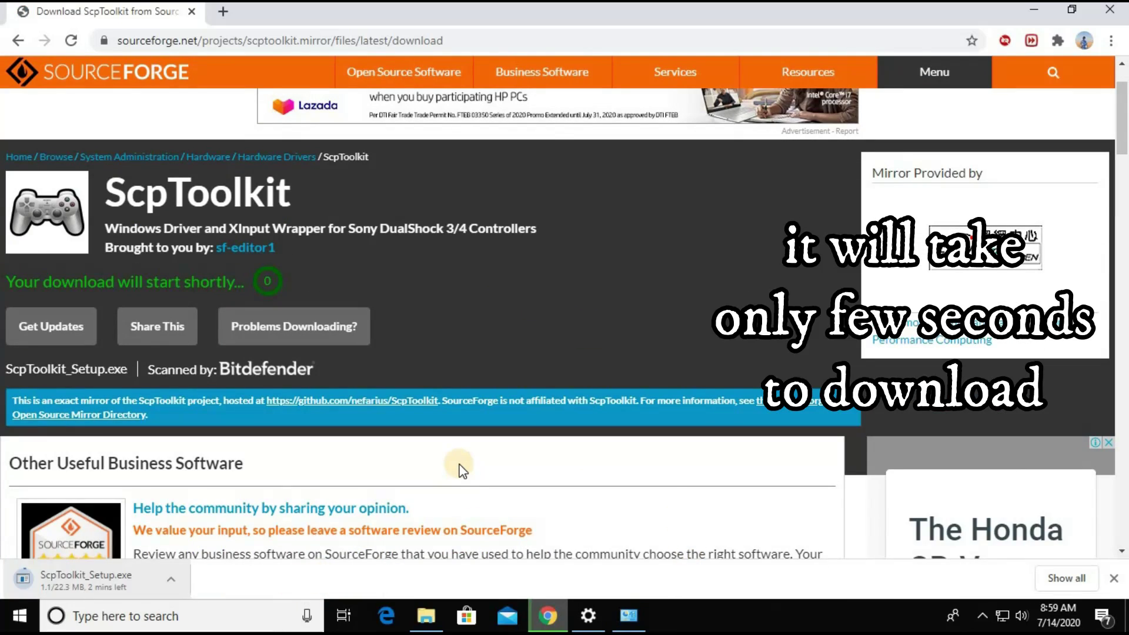
Step: Locate the downloaded ScpToolkit_Setup file in its folder and paste it onto the desktop
key(ctrl+j)
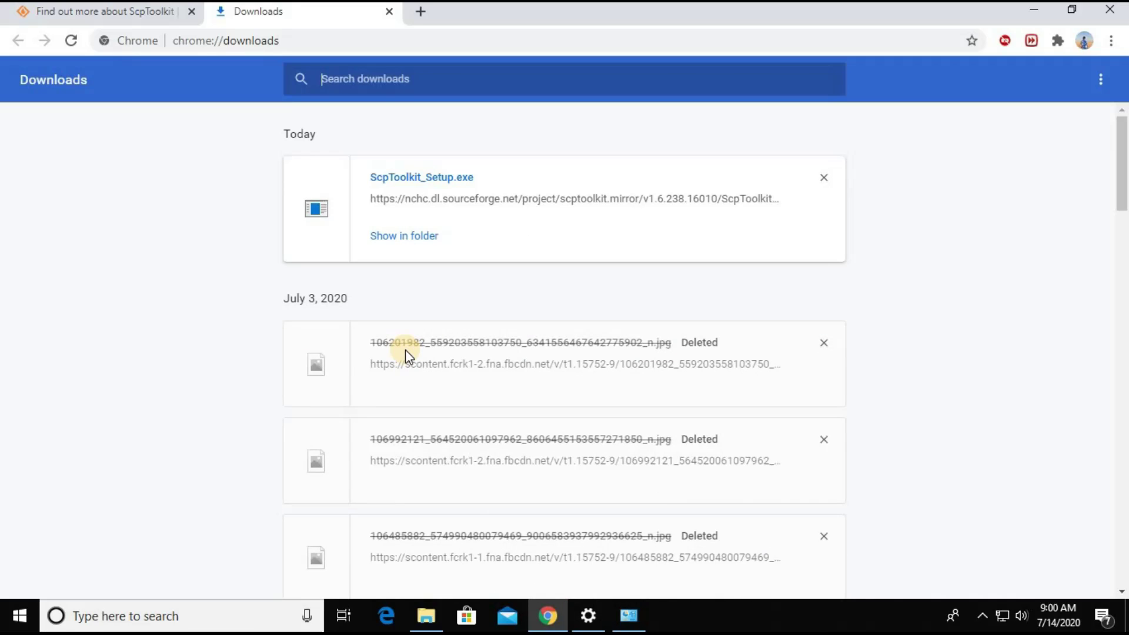
click(383, 240)
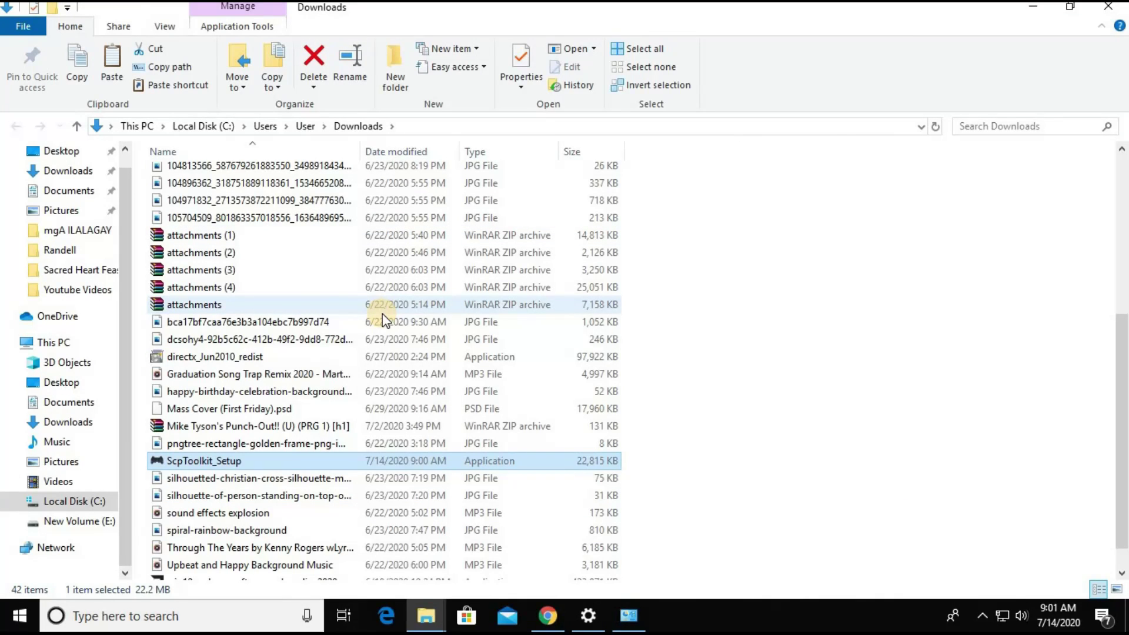
right_click(220, 461)
key(Escape)
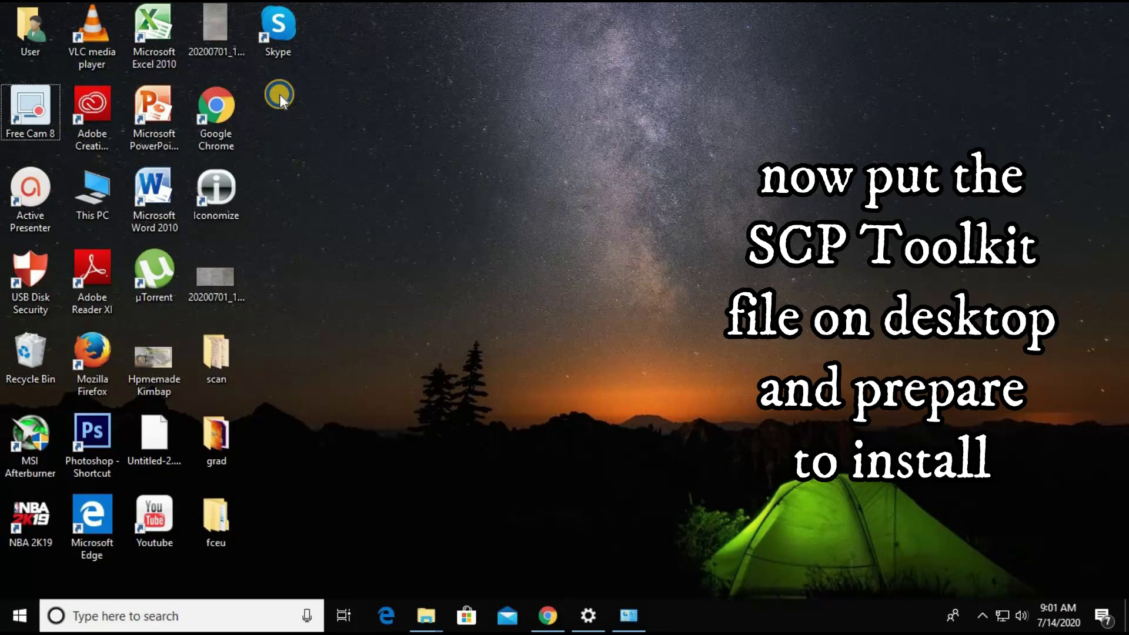
right_click(280, 94)
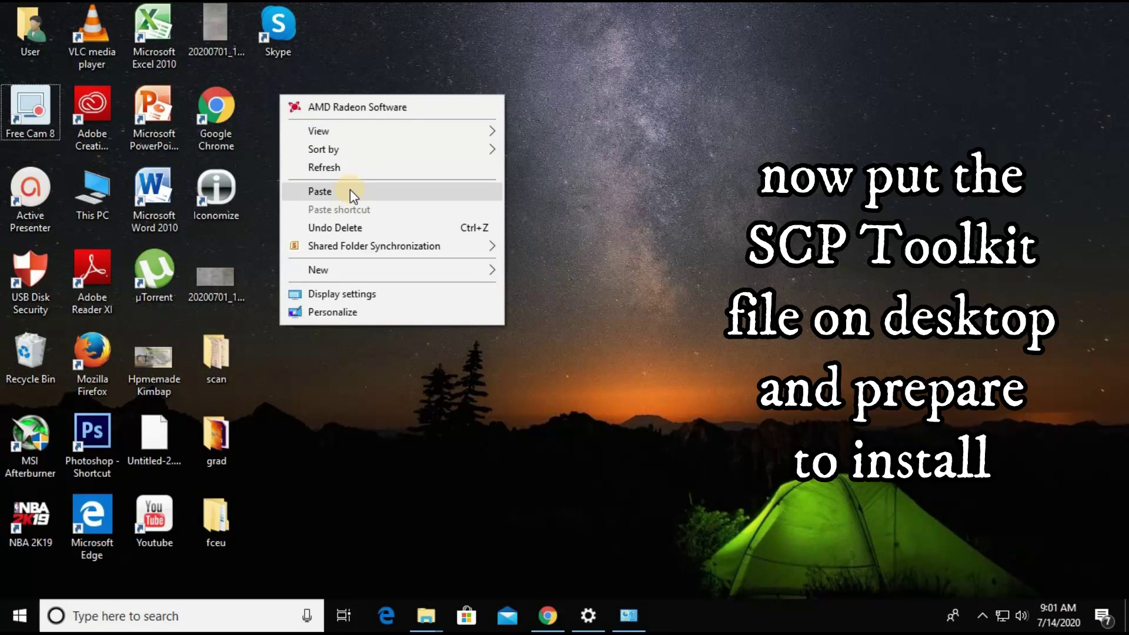
click(349, 188)
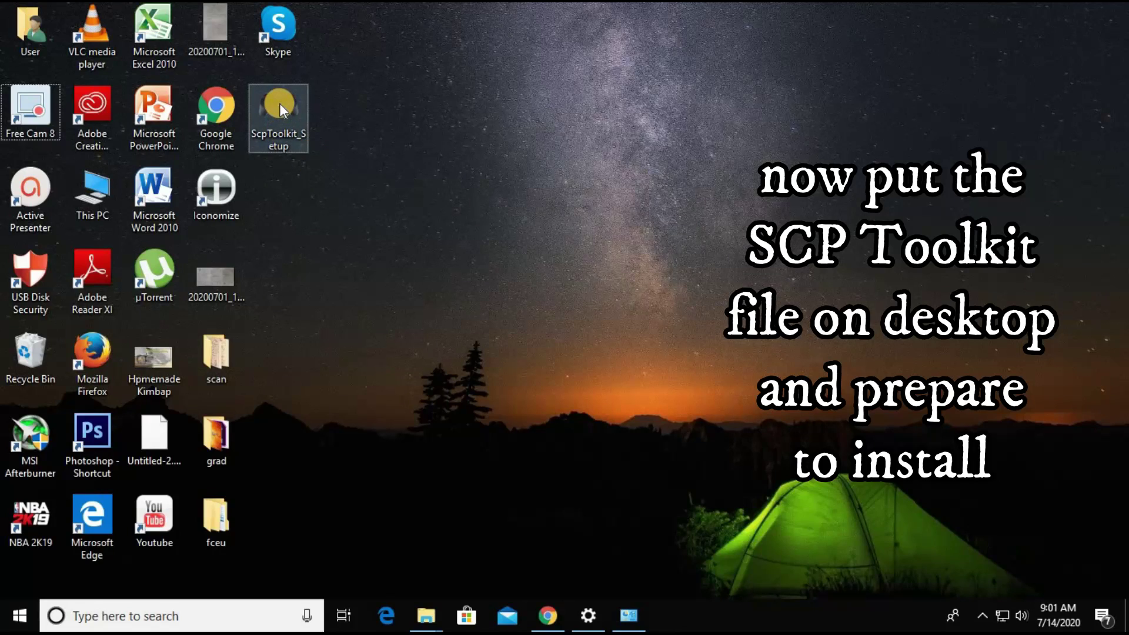
Step: Install ScpToolkit with the license terms accepted and the default features and folder, and finish the setup
click(463, 185)
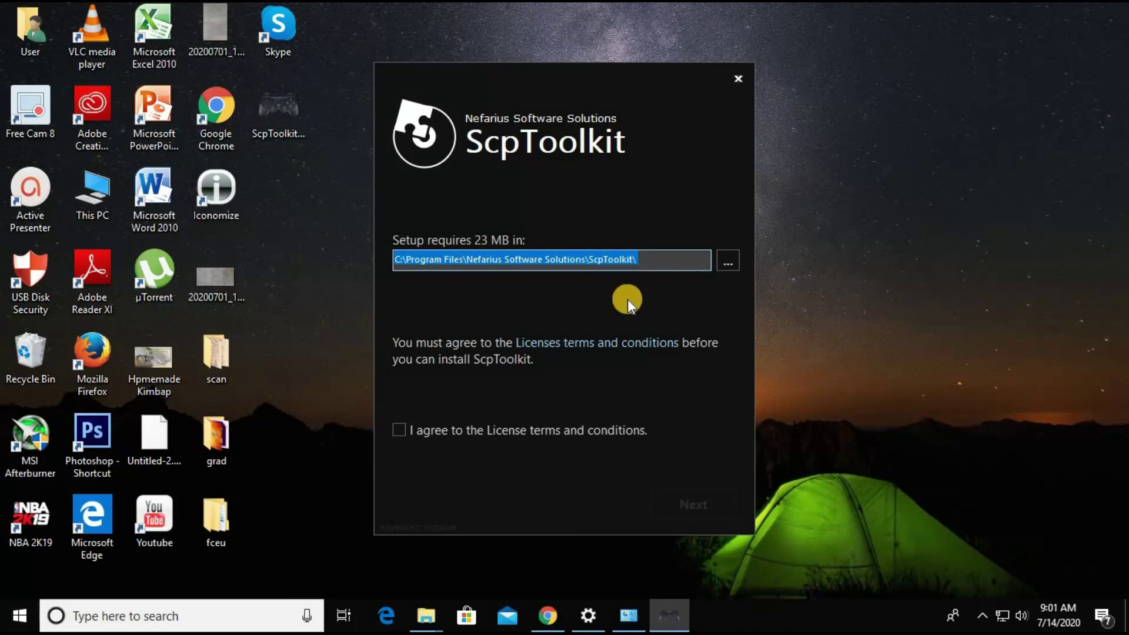
click(398, 431)
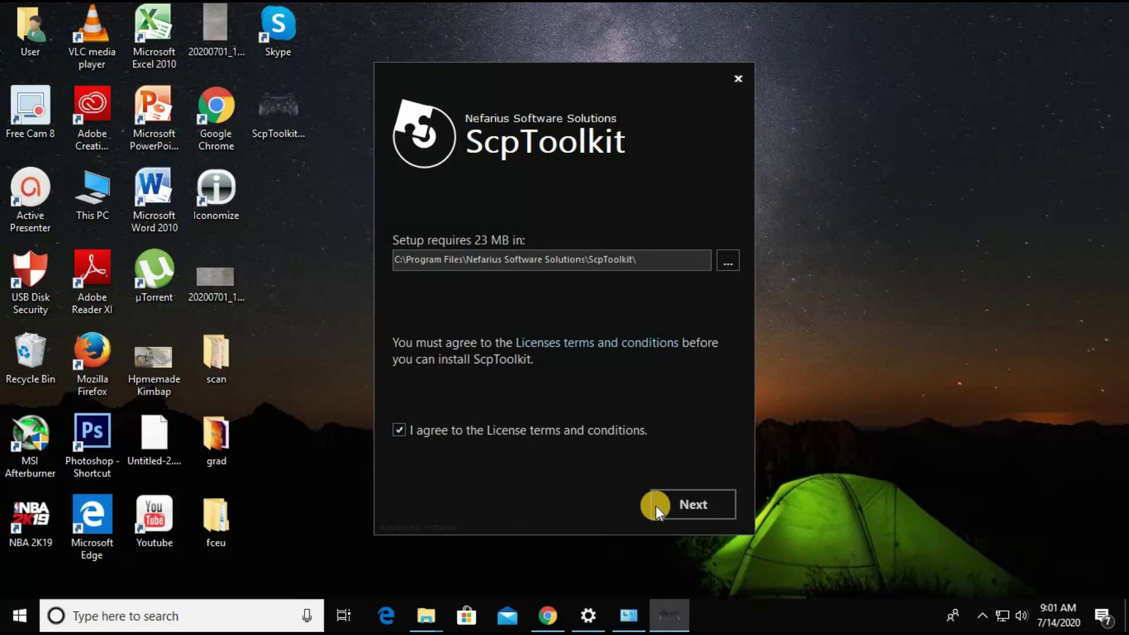
click(687, 507)
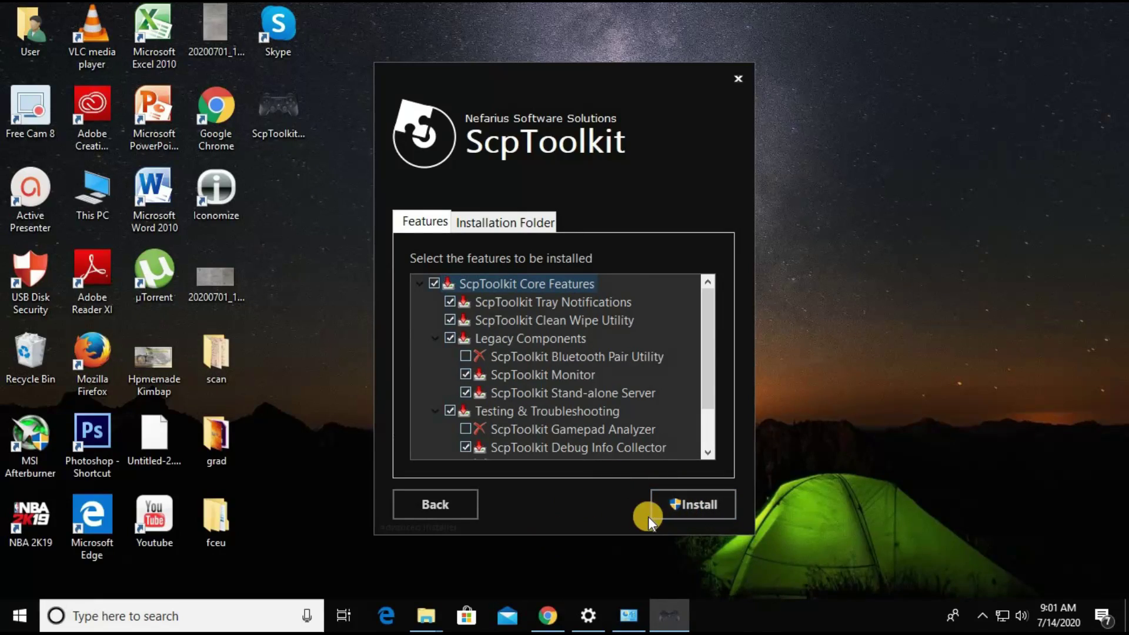
click(698, 506)
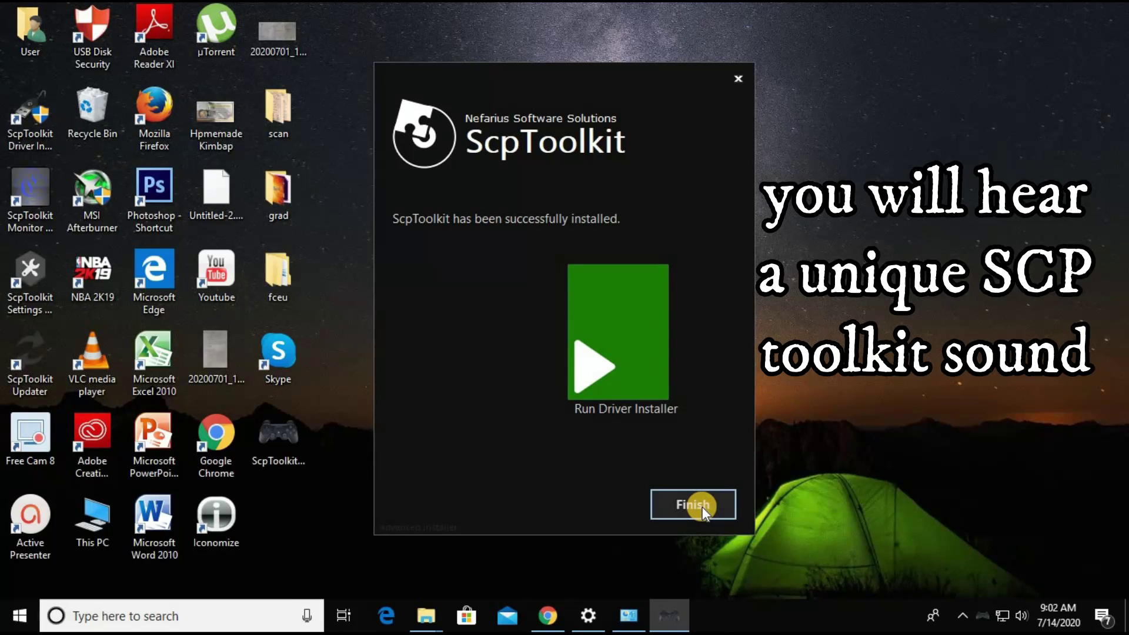
click(701, 506)
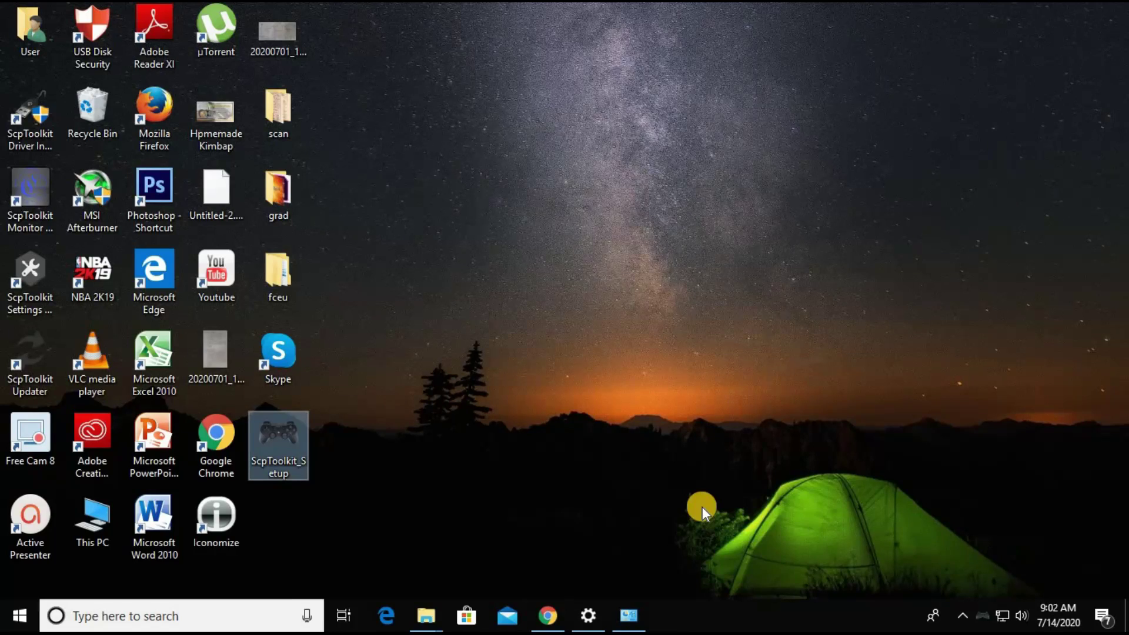
click(702, 506)
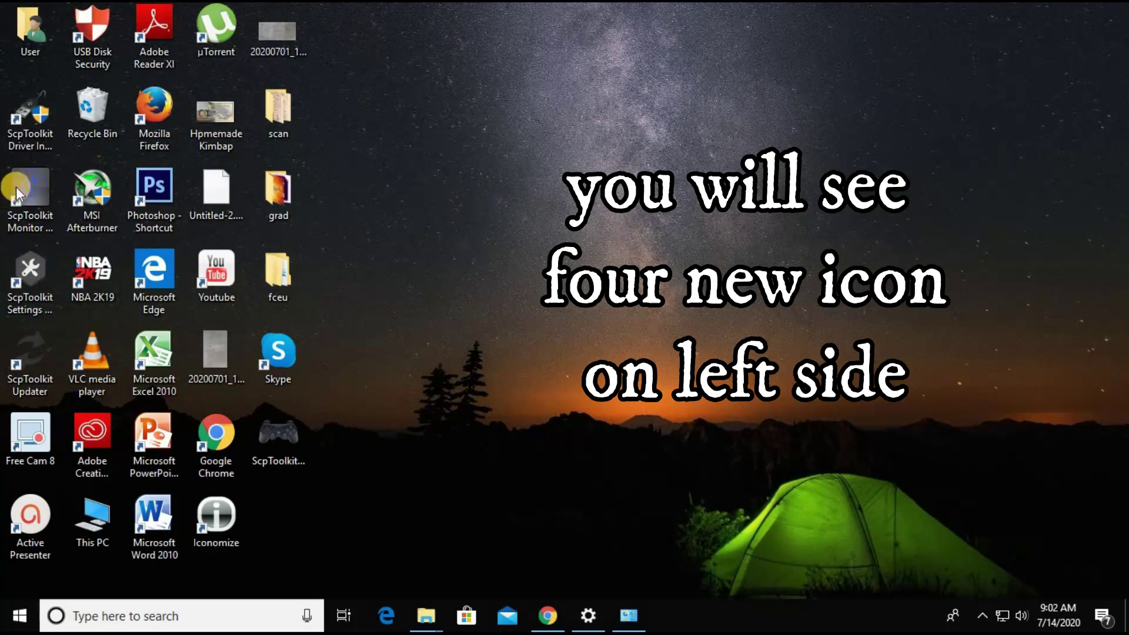
Step: Place the ScpToolkit Driver Installer shortcut above the scan folder on the desktop and launch it
drag(78, 138, 318, 65)
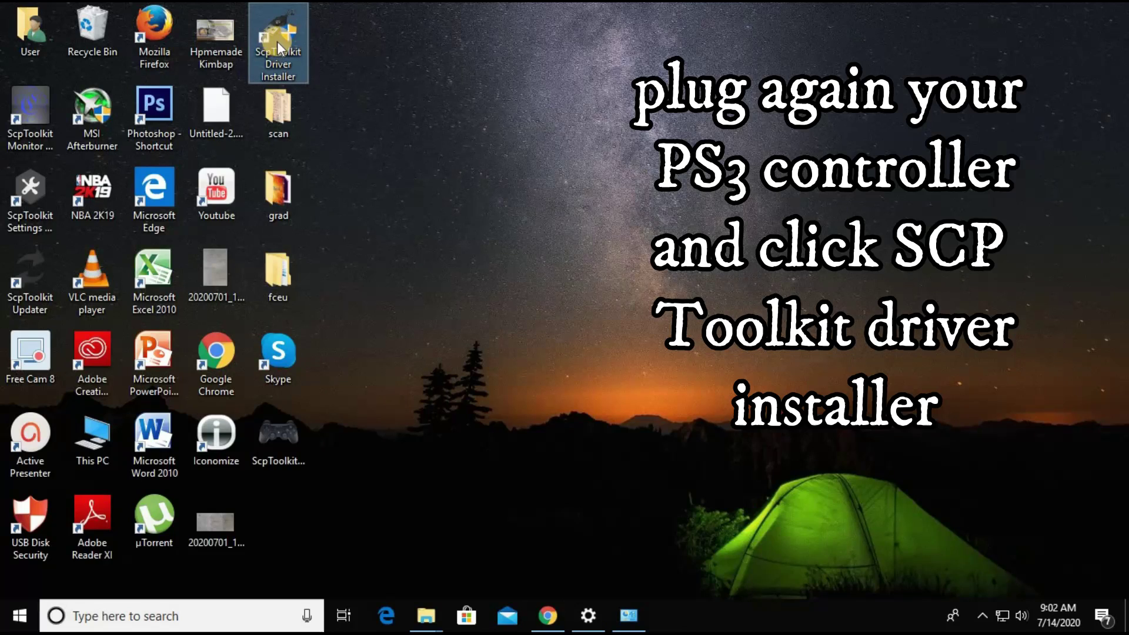
click(282, 27)
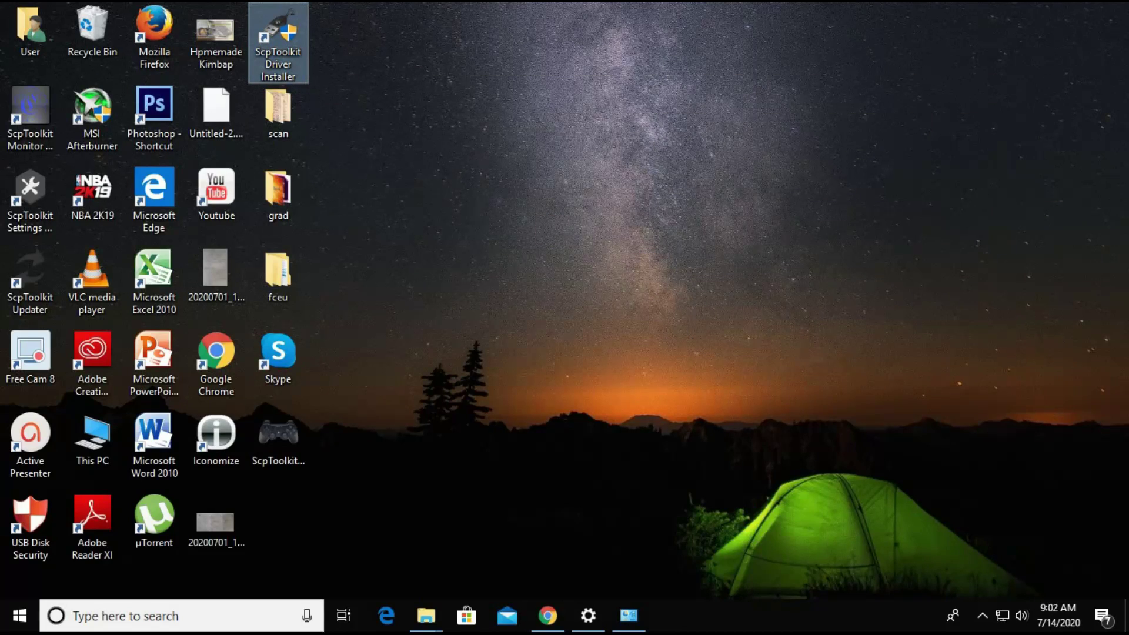
click(454, 287)
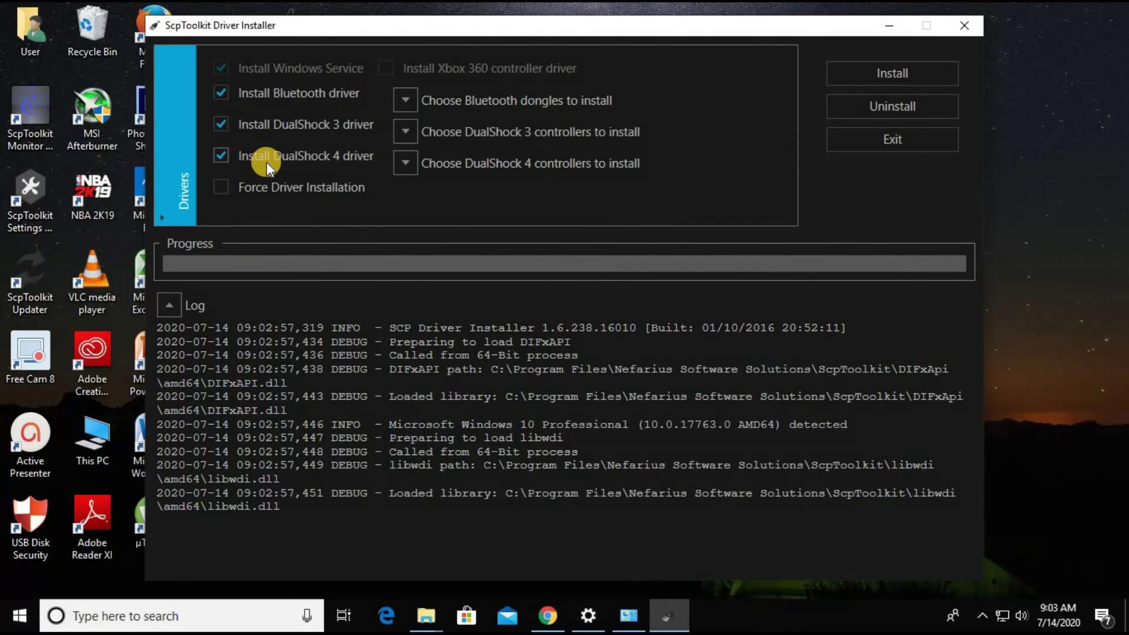
Step: Exclude the DualShock 4 driver and choose PLAYSTATION(R)3 Controller as the DualShock 3 controller to install
click(220, 156)
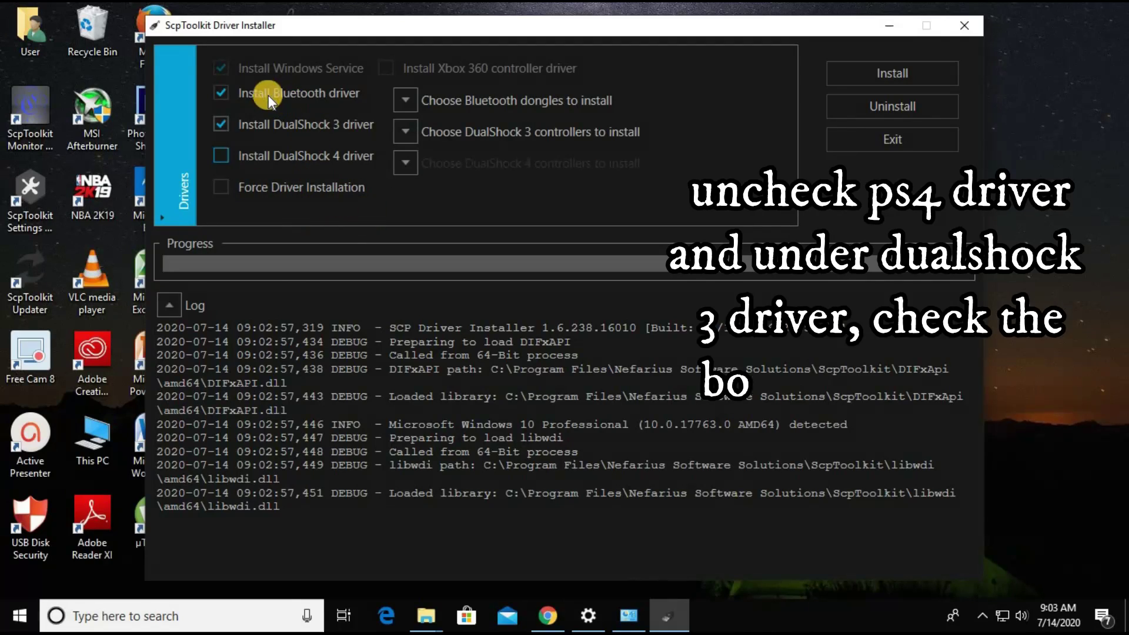
click(405, 132)
scroll(538, 196, down, 2)
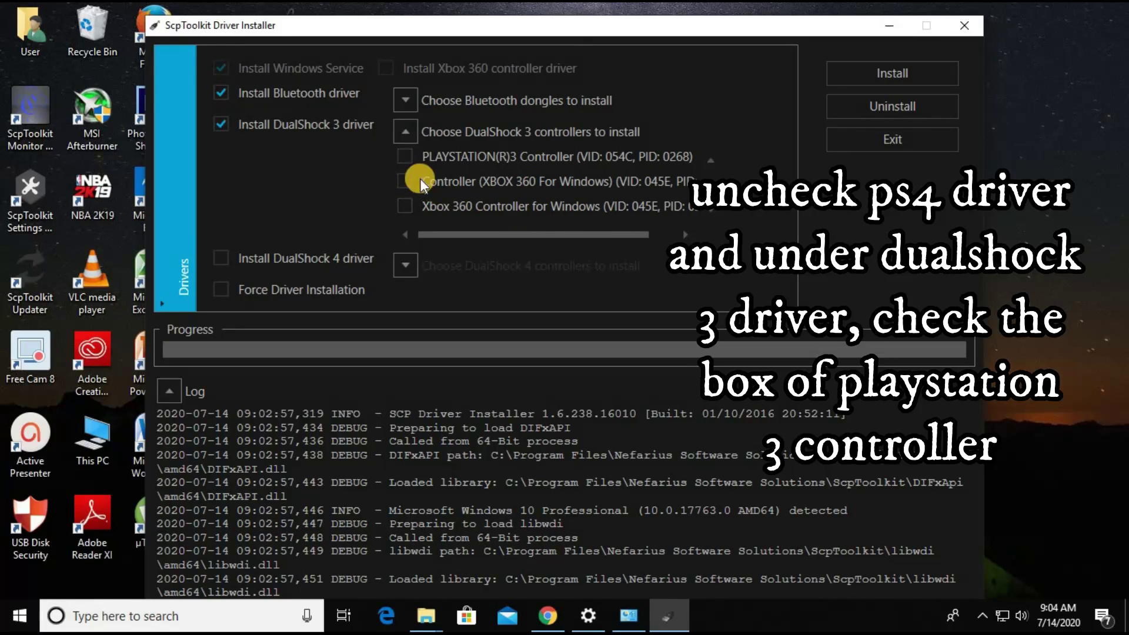
click(404, 156)
scroll(506, 199, up, 1)
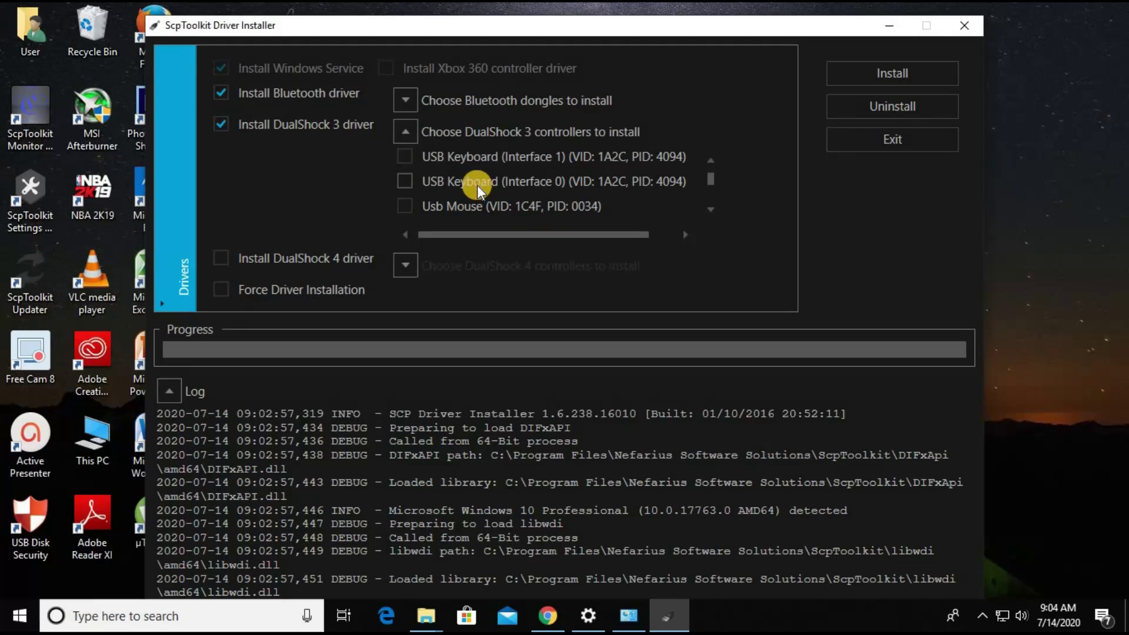
click(406, 131)
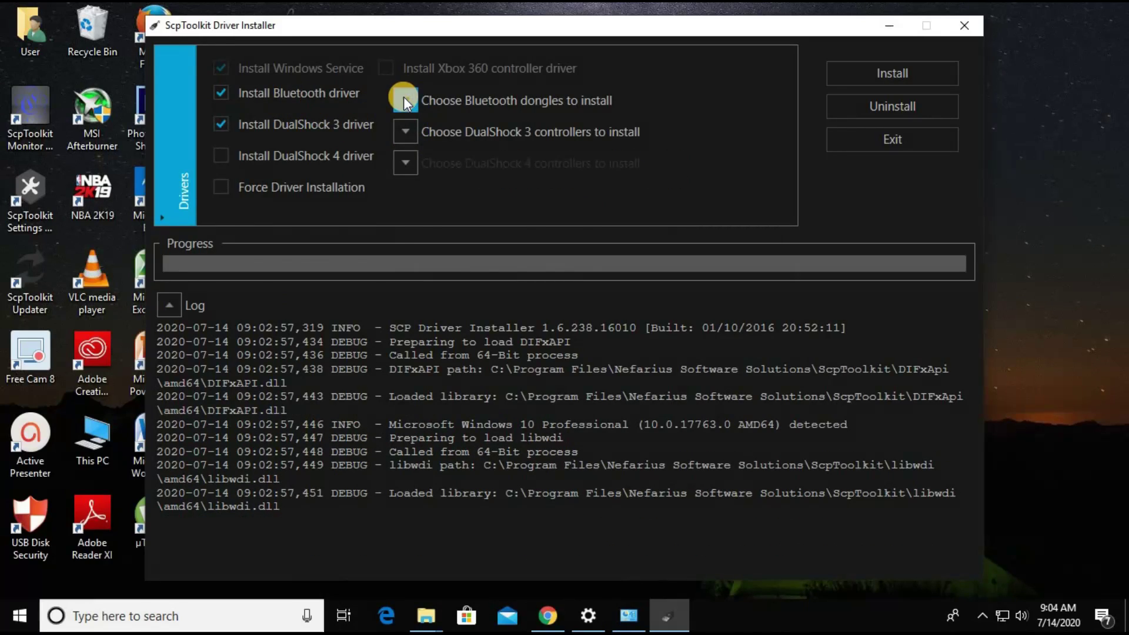
Step: Check the list of Bluetooth dongles, exclude the Bluetooth driver, and install the selected drivers
click(405, 100)
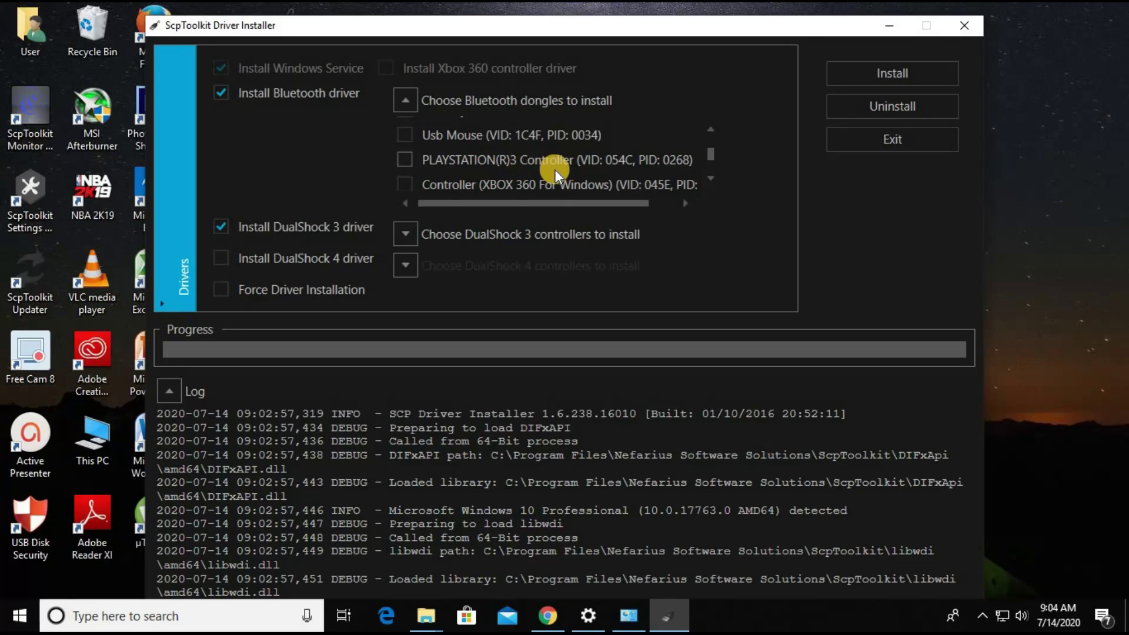
scroll(564, 172, down, 1)
scroll(563, 178, up, 2)
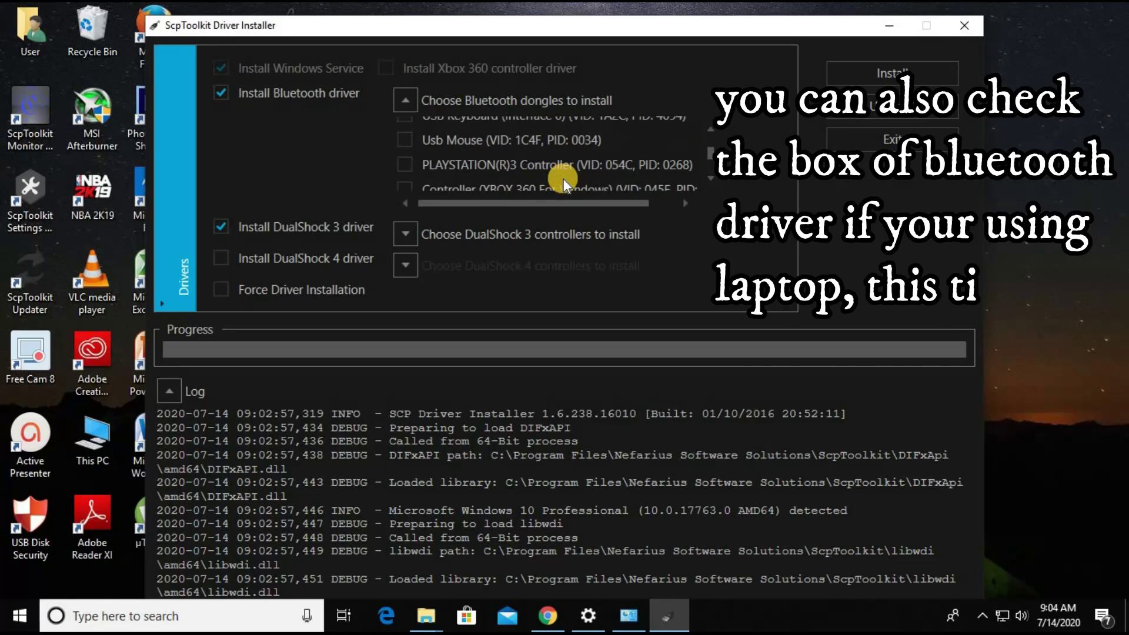
scroll(563, 178, up, 2)
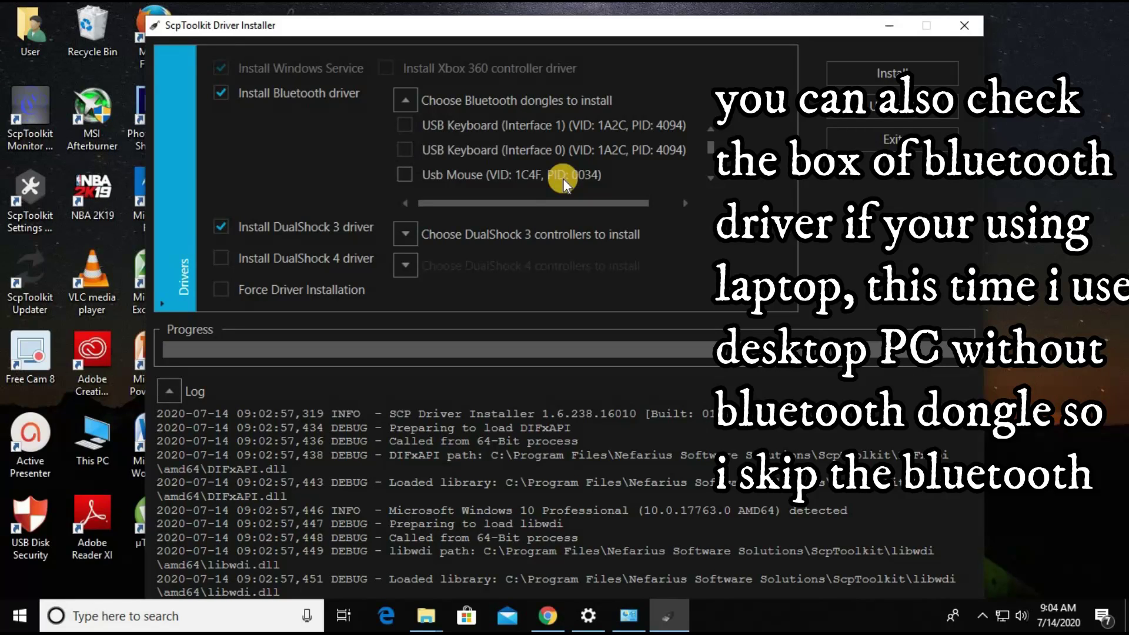
click(227, 94)
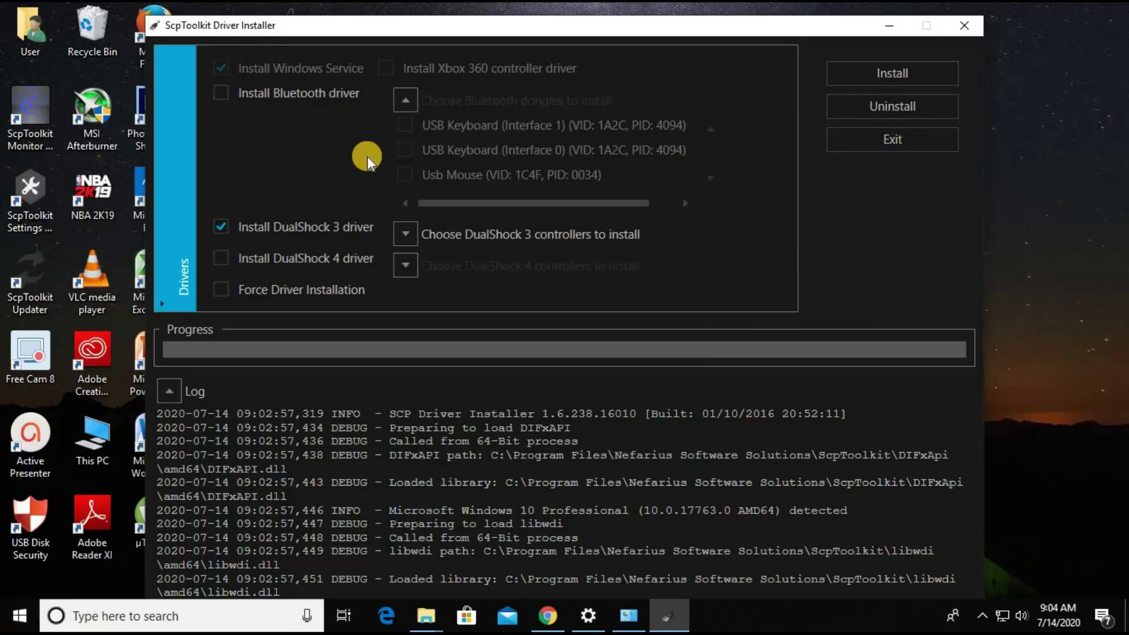
click(894, 74)
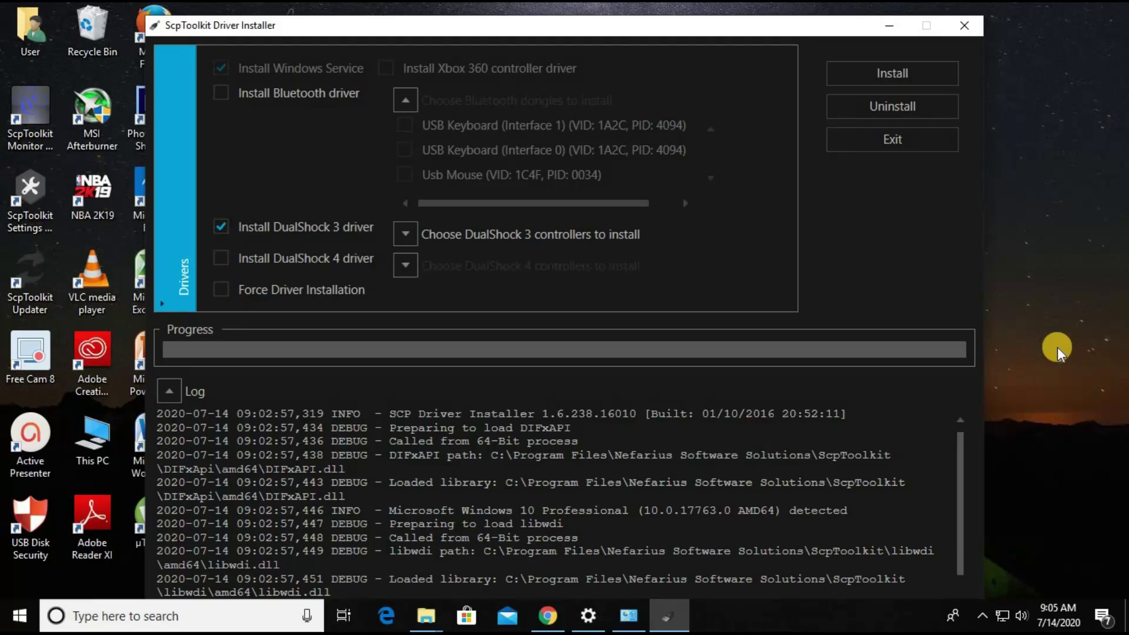
Step: Minimize the driver installer and open Devices and Printers from the Bluetooth & other devices settings
click(883, 26)
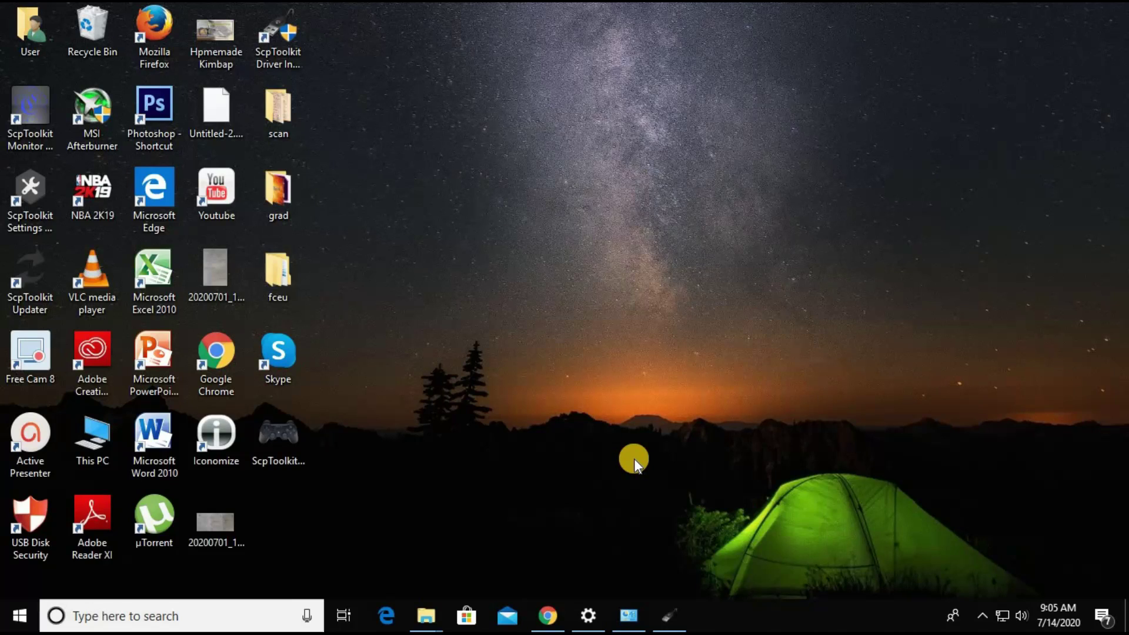
click(587, 616)
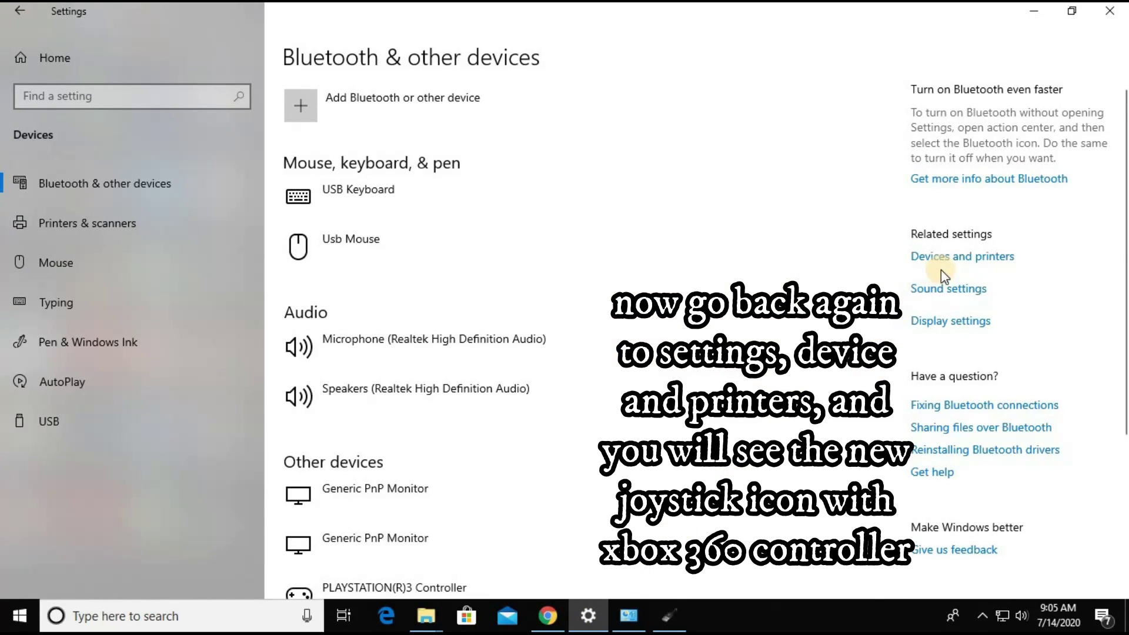
click(940, 269)
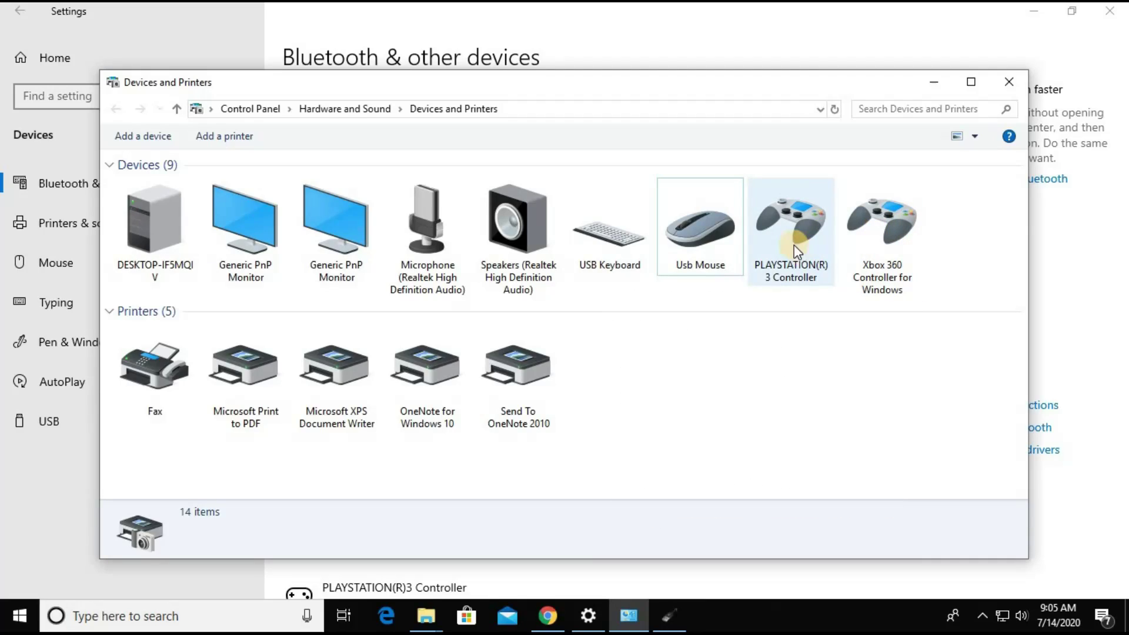
Step: Test the axes and buttons of the Xbox 360 Controller for Windows in its game controller properties, then close both dialogs
click(882, 218)
right_click(883, 219)
click(939, 231)
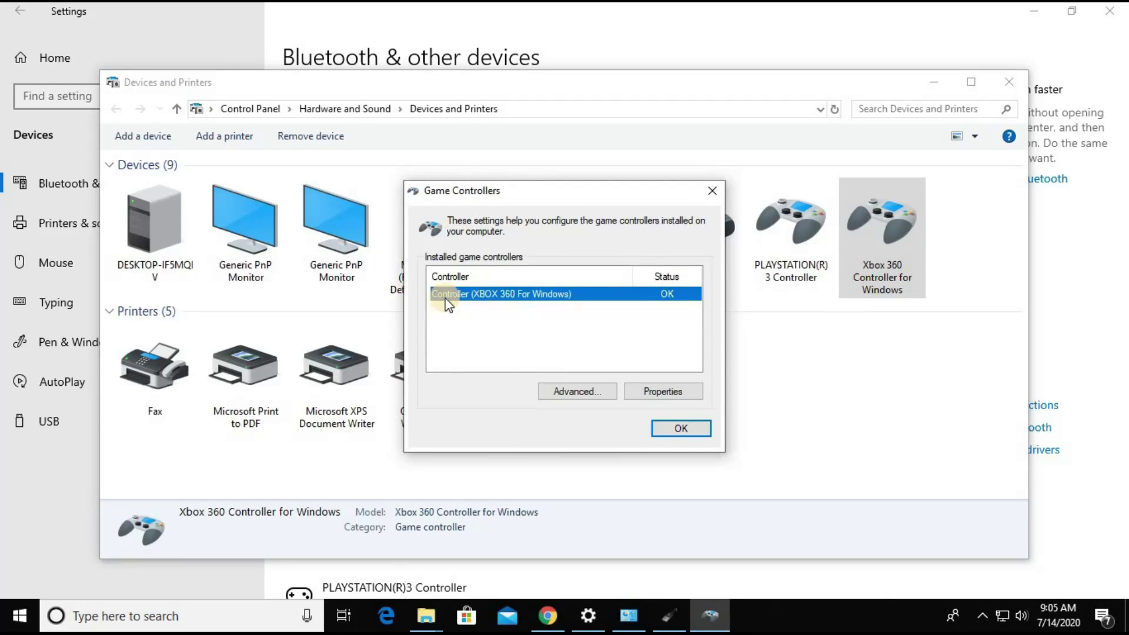
click(663, 392)
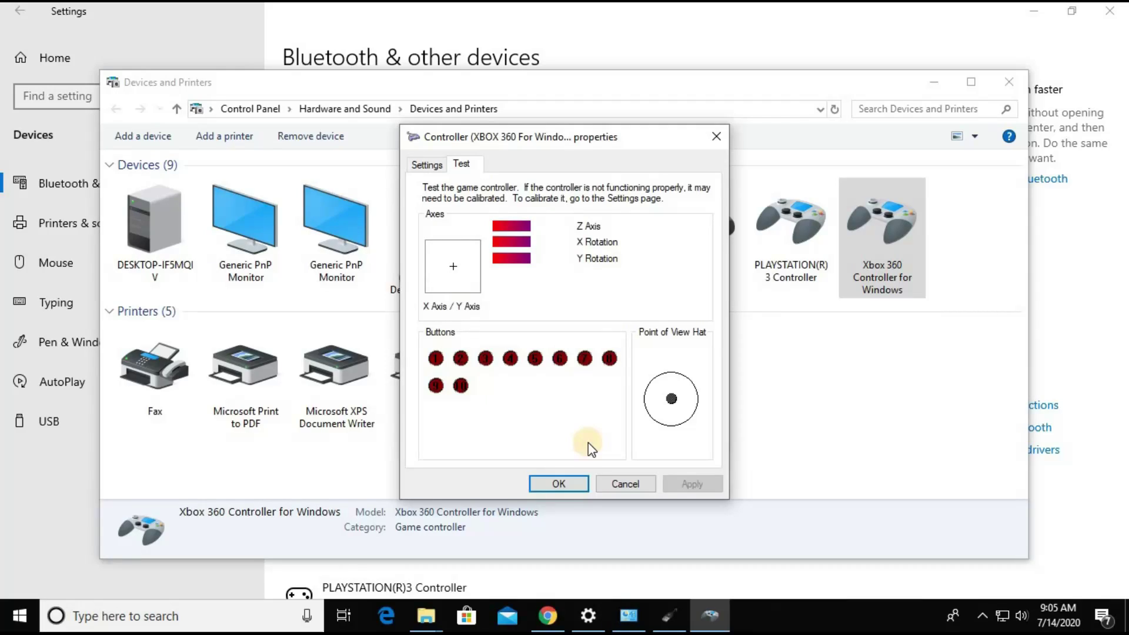
click(559, 484)
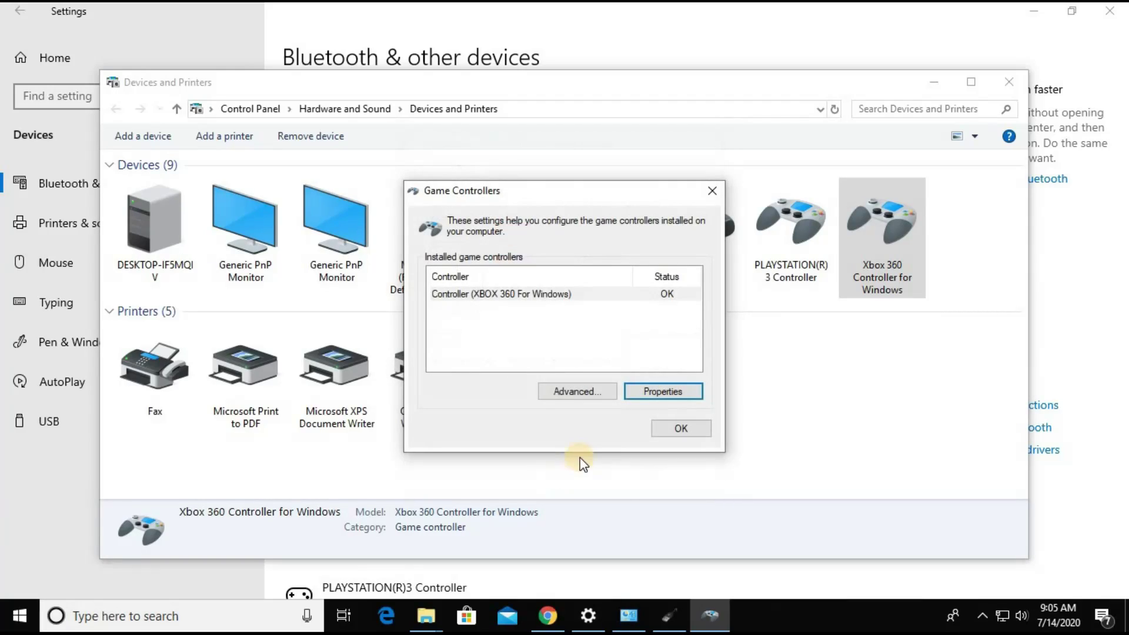
click(673, 431)
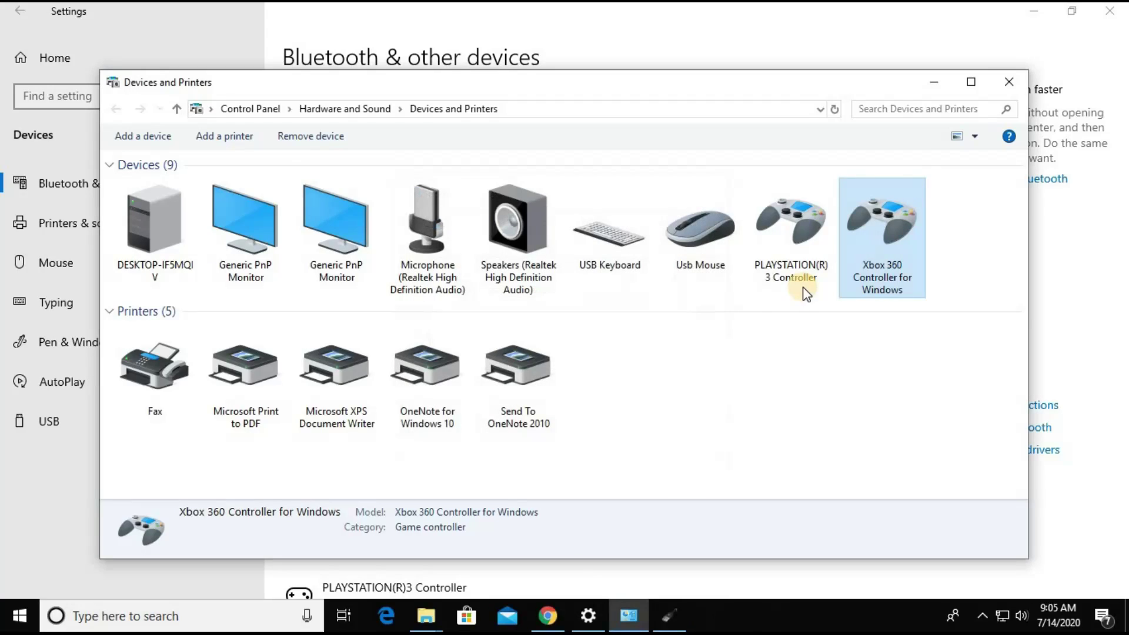
Step: Minimize the Devices and Printers and Settings windows and refresh the desktop
click(799, 217)
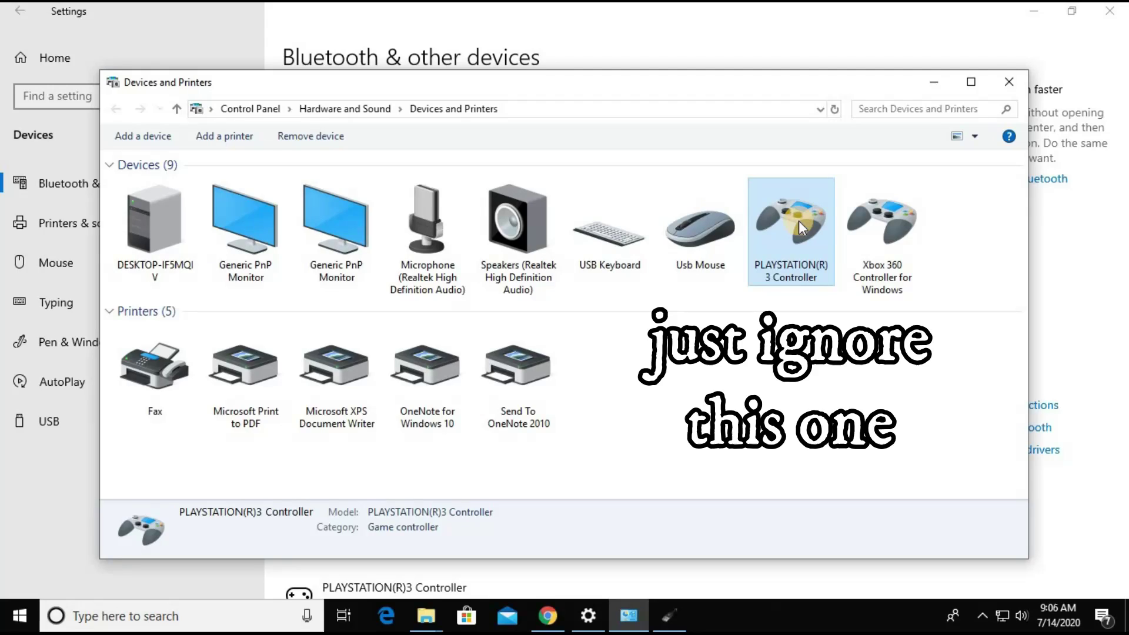
click(935, 83)
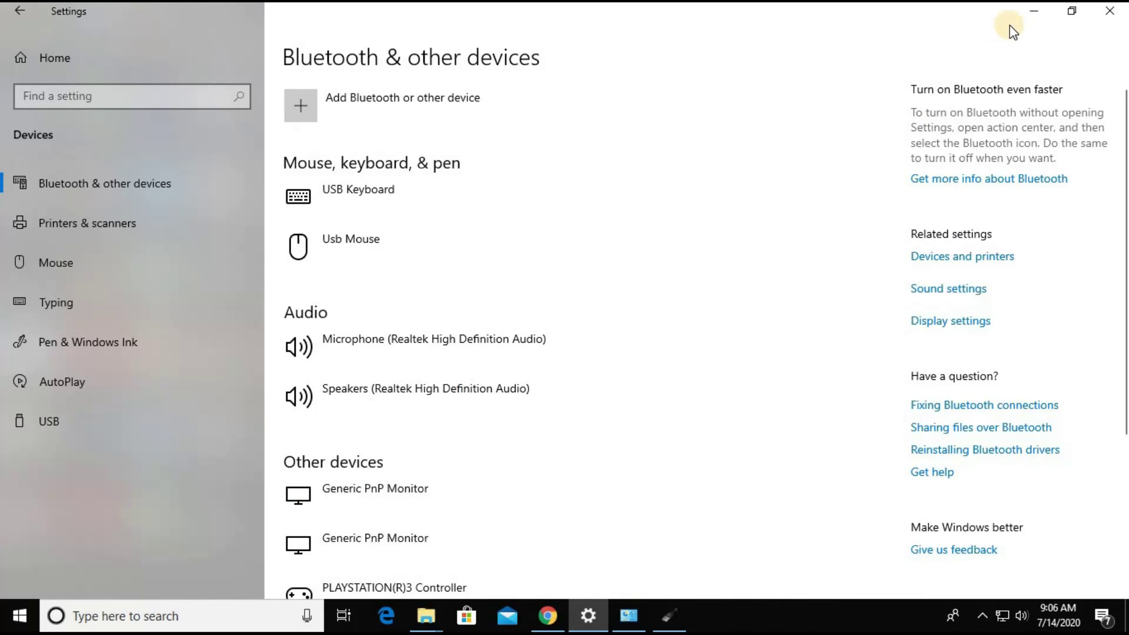
click(1034, 12)
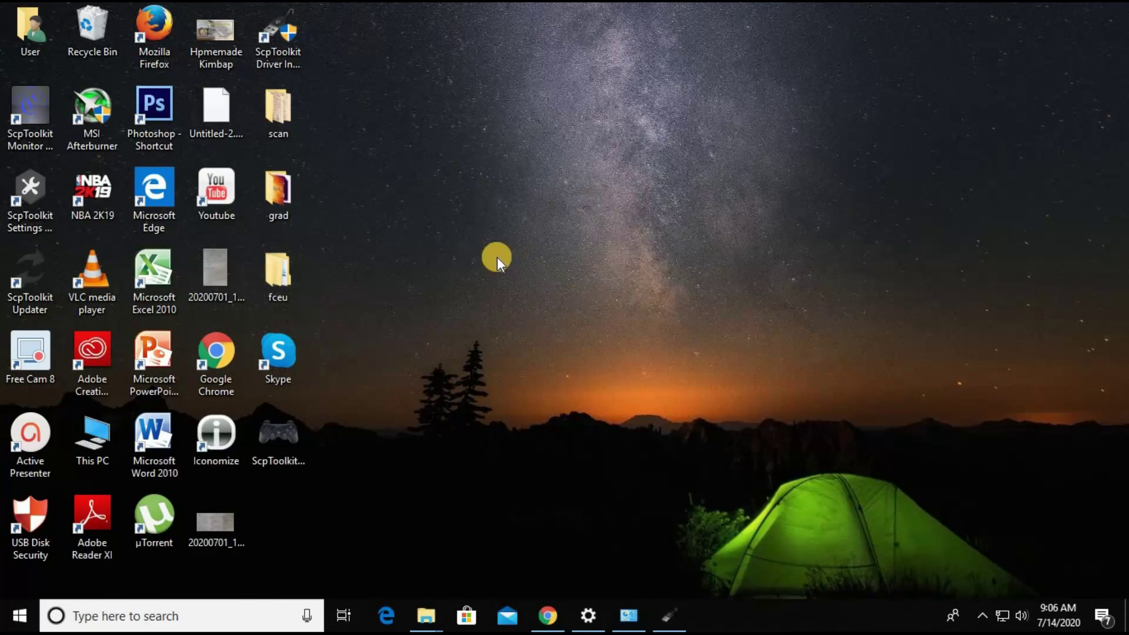
right_click(504, 212)
click(647, 287)
right_click(546, 252)
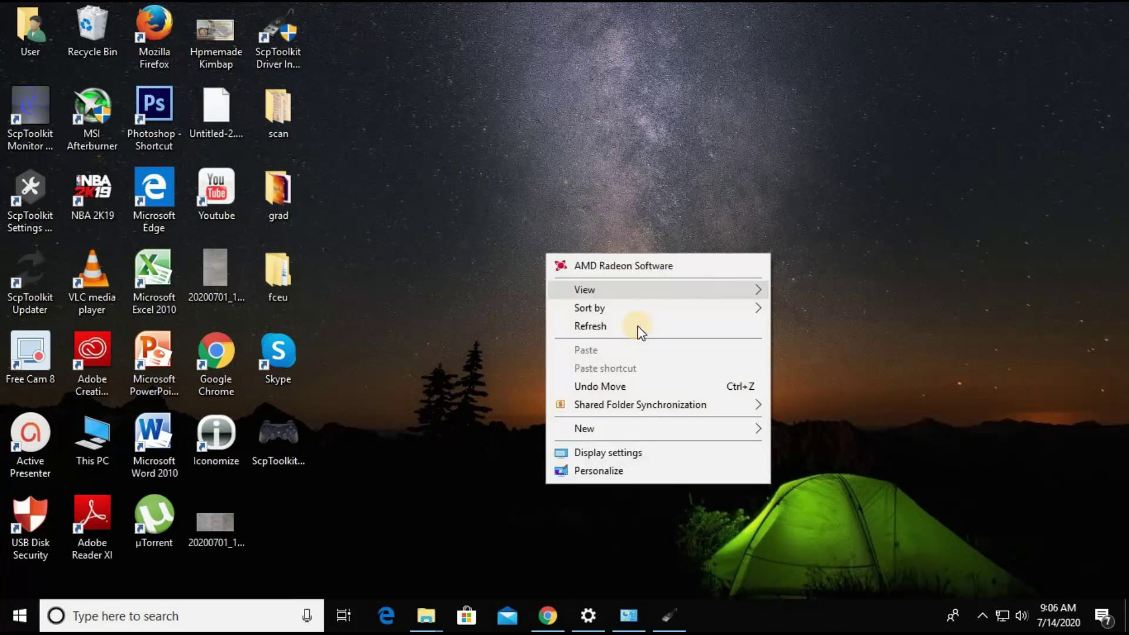
click(641, 324)
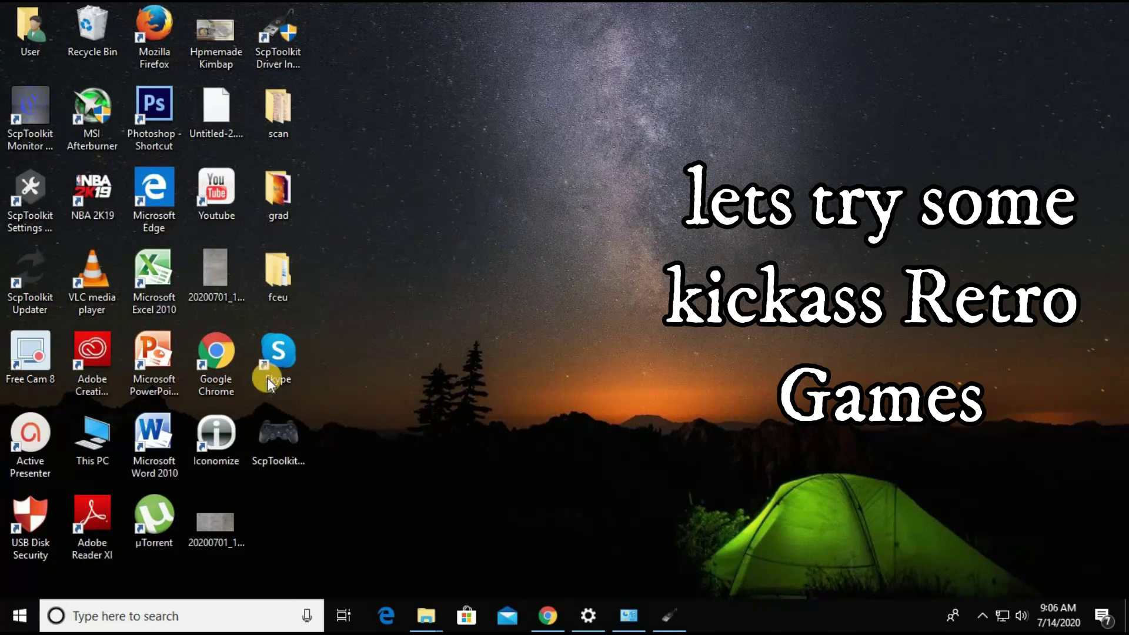
Step: Create a desktop shortcut to the fceux application in the fceu folder's NES subfolder and close the folder window
mouse_move(280, 284)
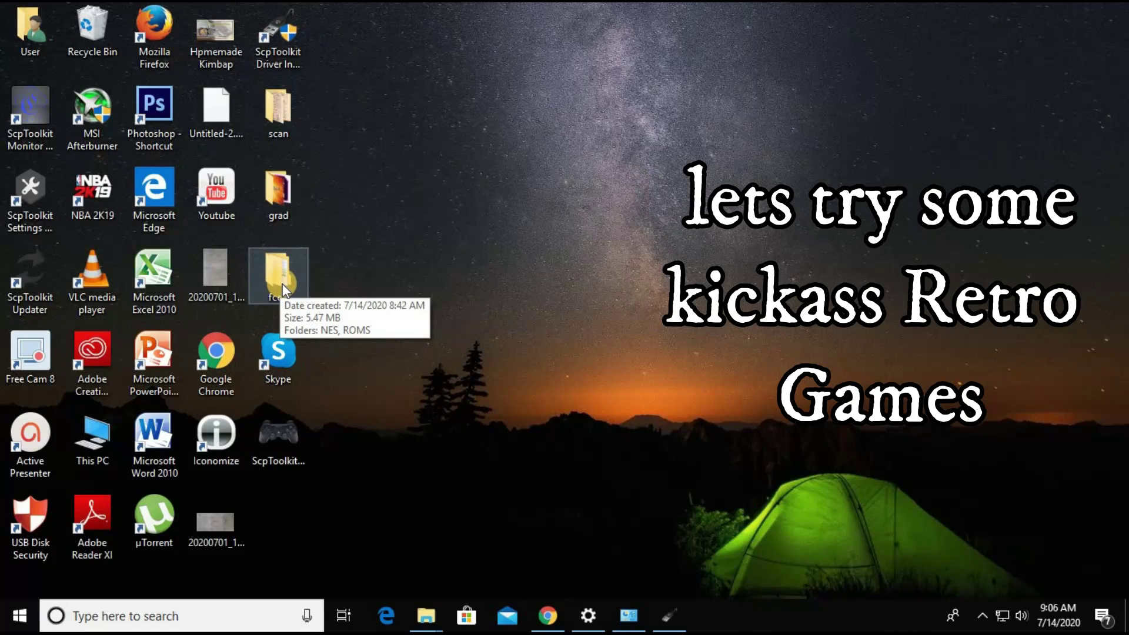
double_click(277, 264)
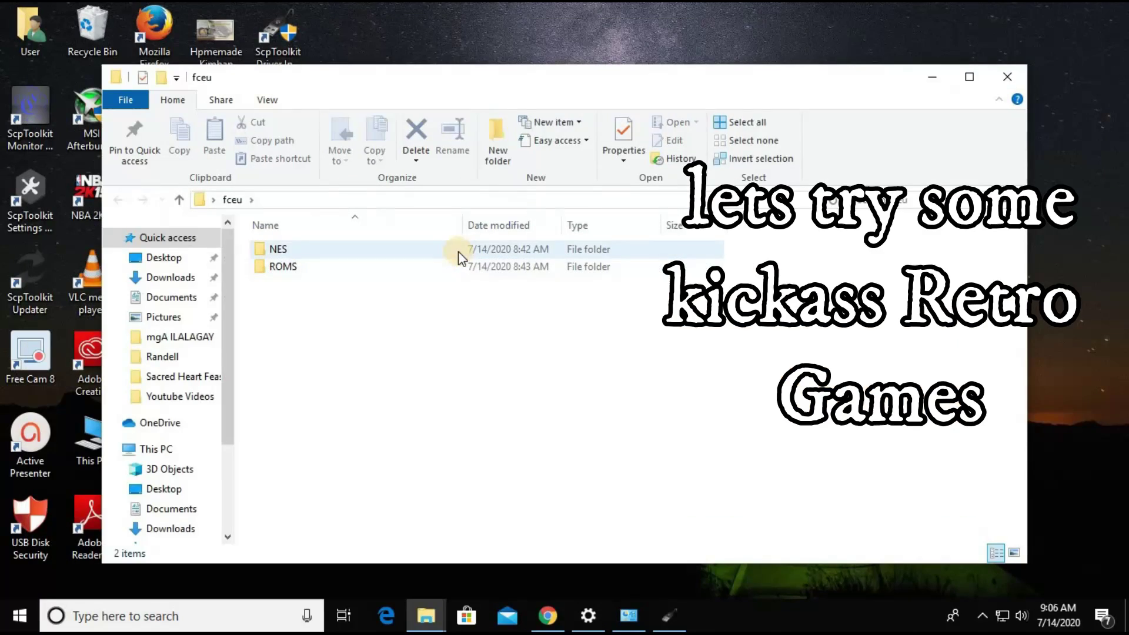
click(327, 251)
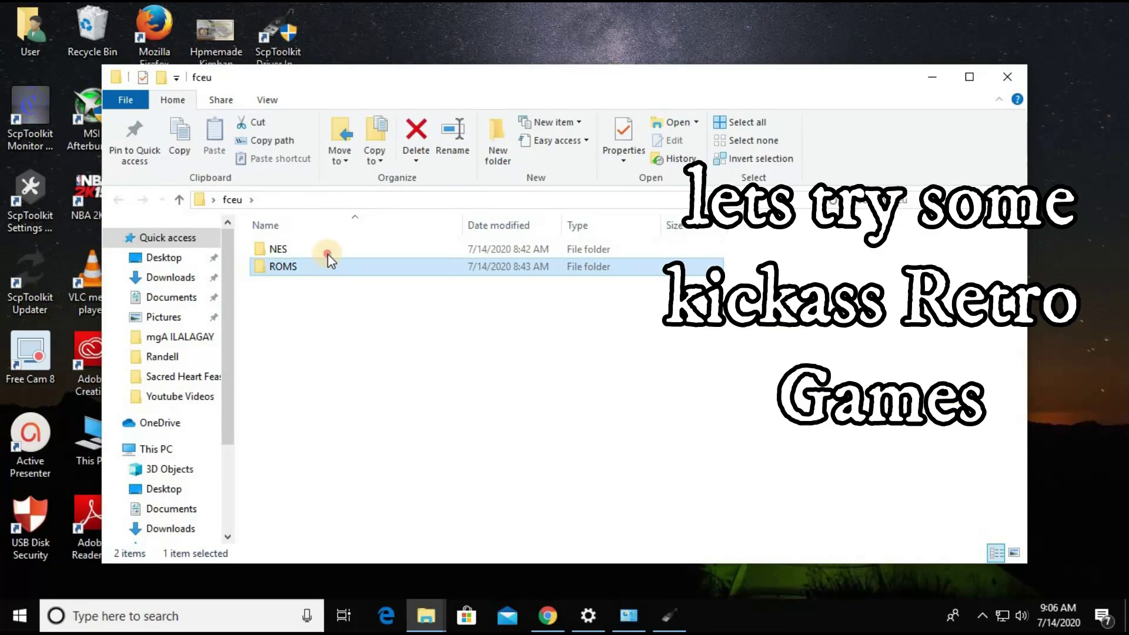
right_click(272, 474)
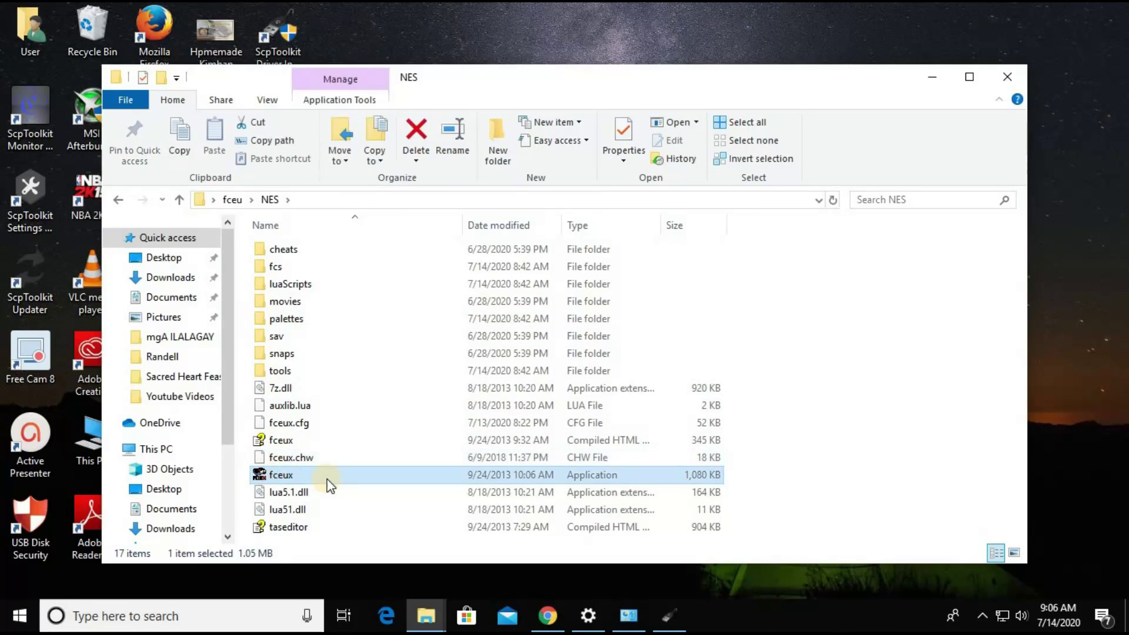
mouse_move(407, 337)
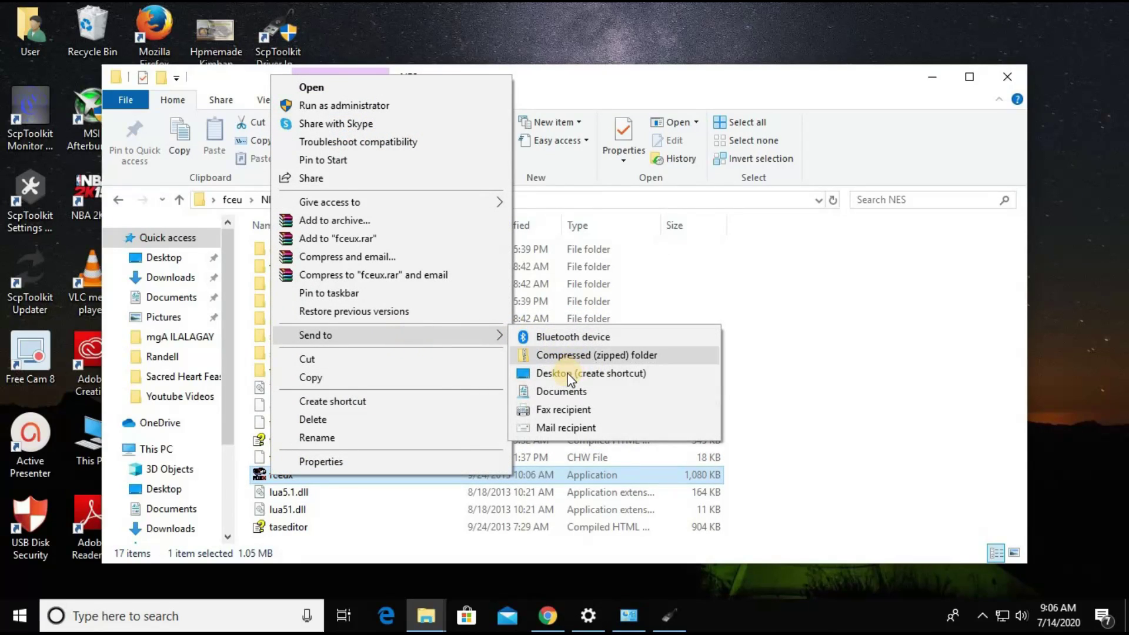
click(561, 373)
click(1008, 75)
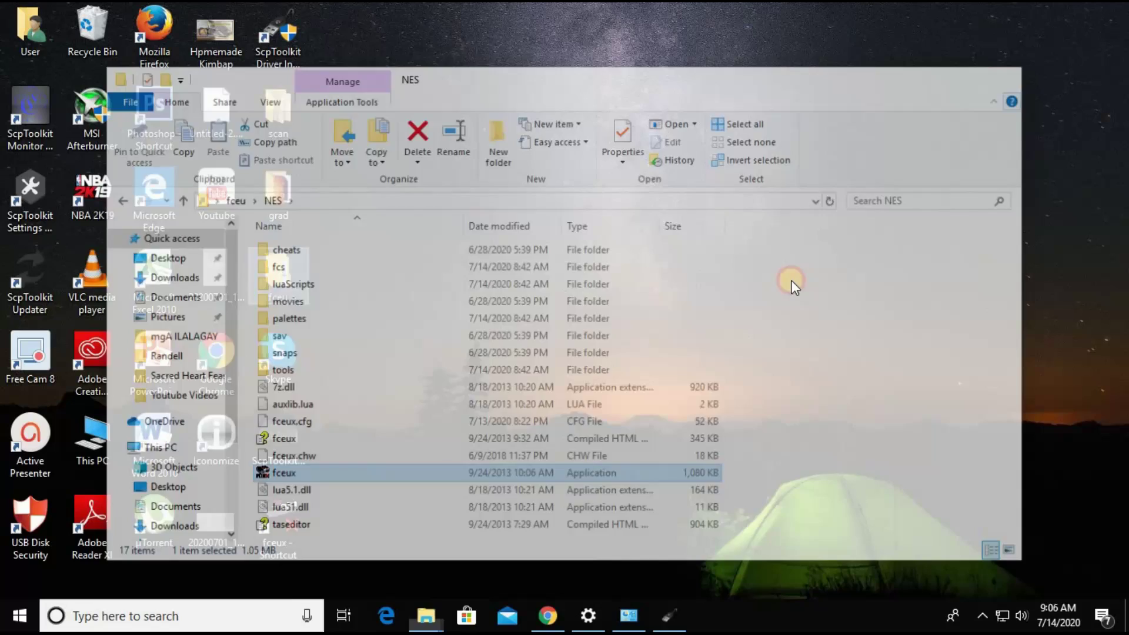
Step: Launch FCEUX with TwinBee.nes loaded from the ROMS subfolder of the desktop's fceu folder and start a 1 PLAYER game
click(268, 525)
double_click(283, 502)
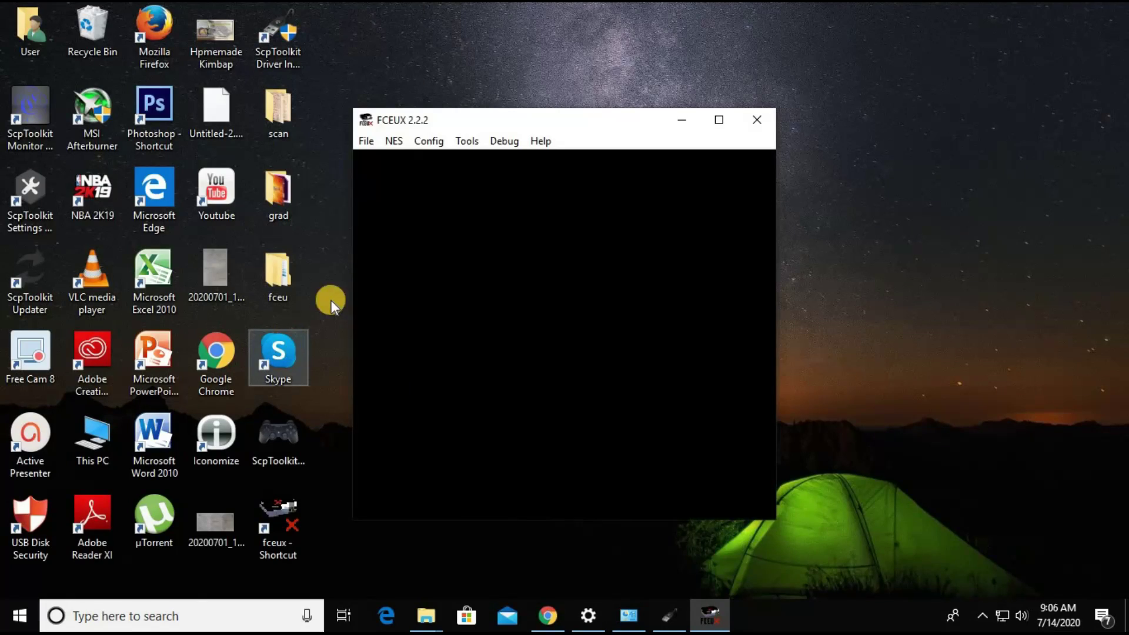
click(365, 141)
click(406, 156)
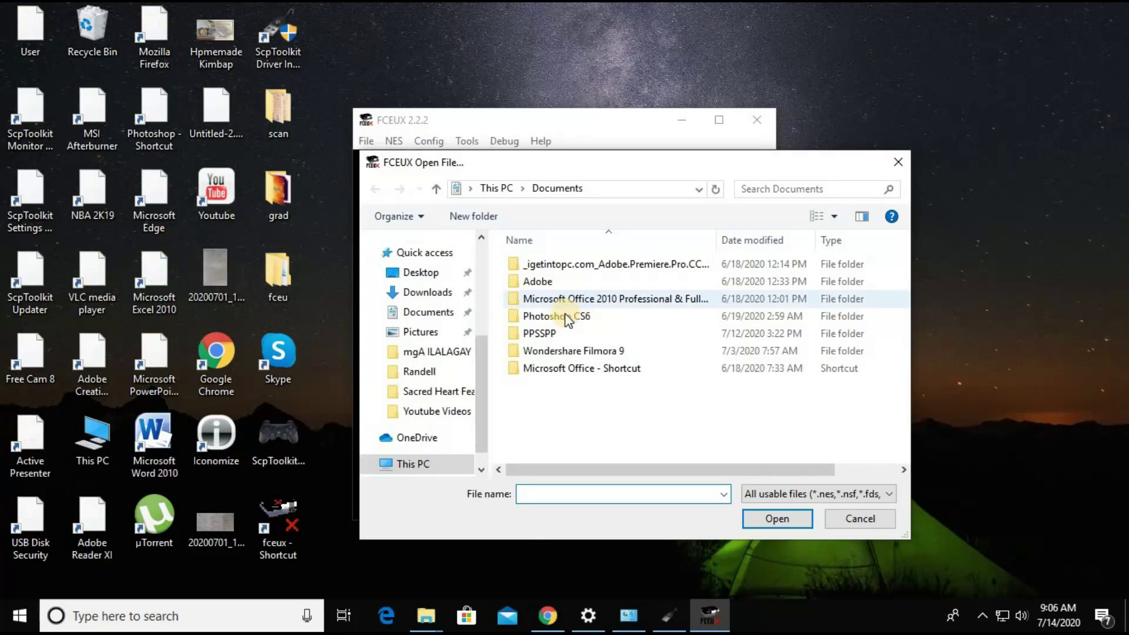
scroll(481, 368, up, 5)
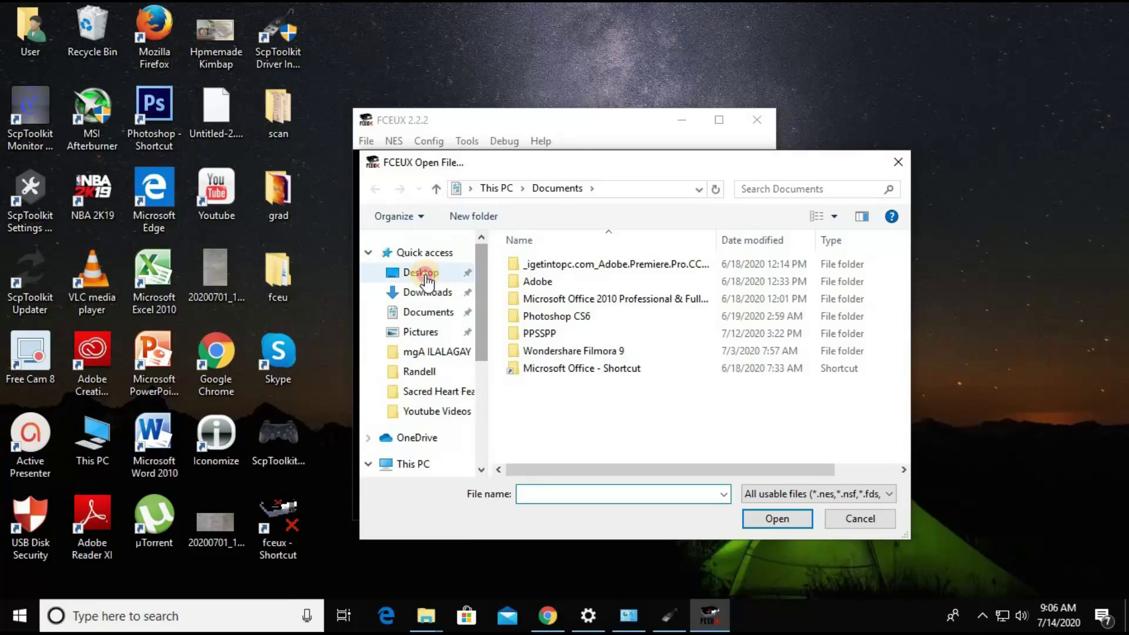
click(446, 272)
double_click(552, 268)
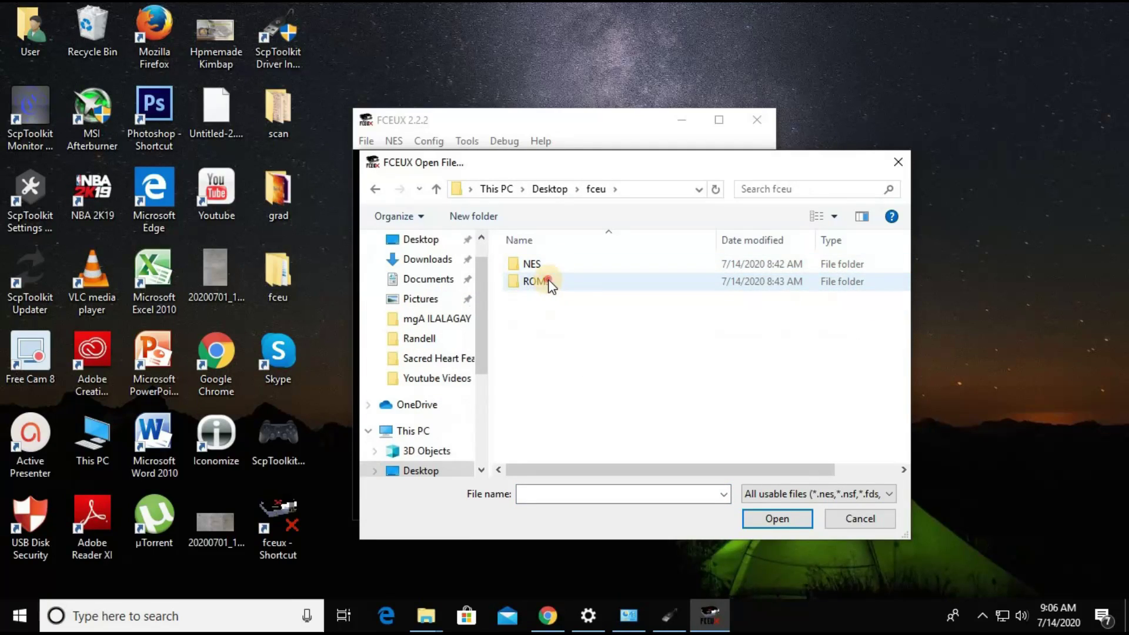
double_click(532, 280)
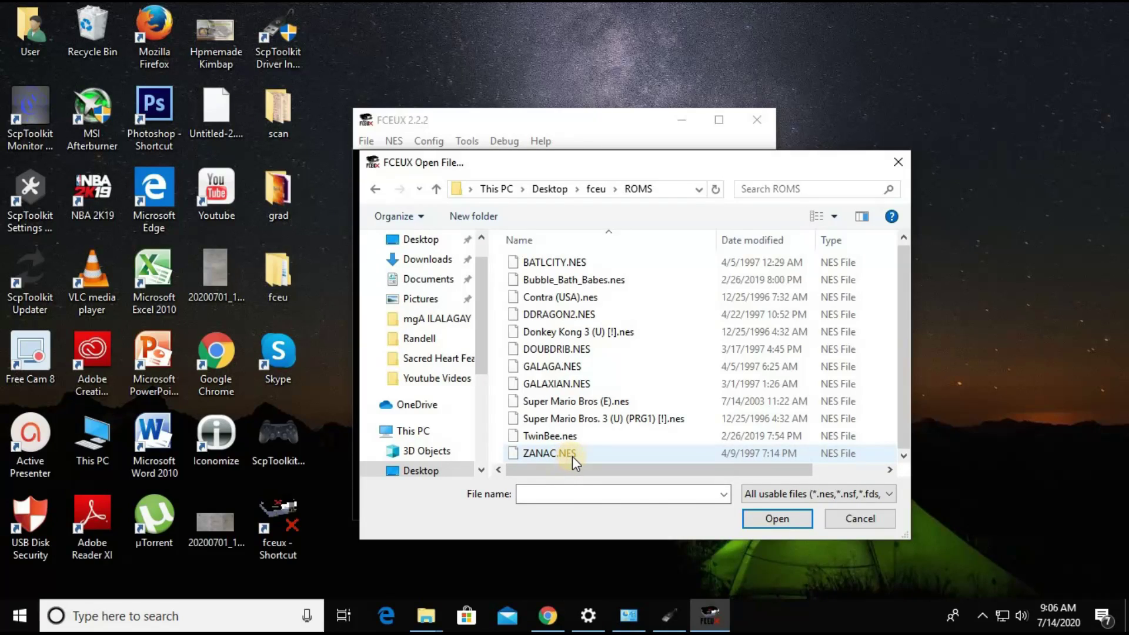
click(570, 438)
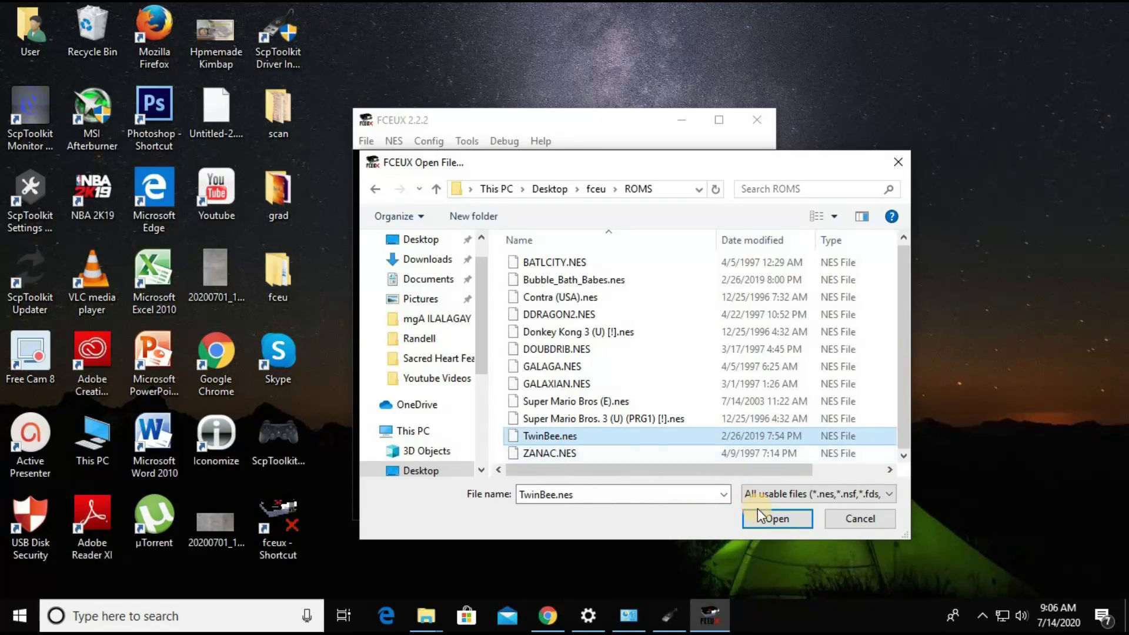
click(764, 521)
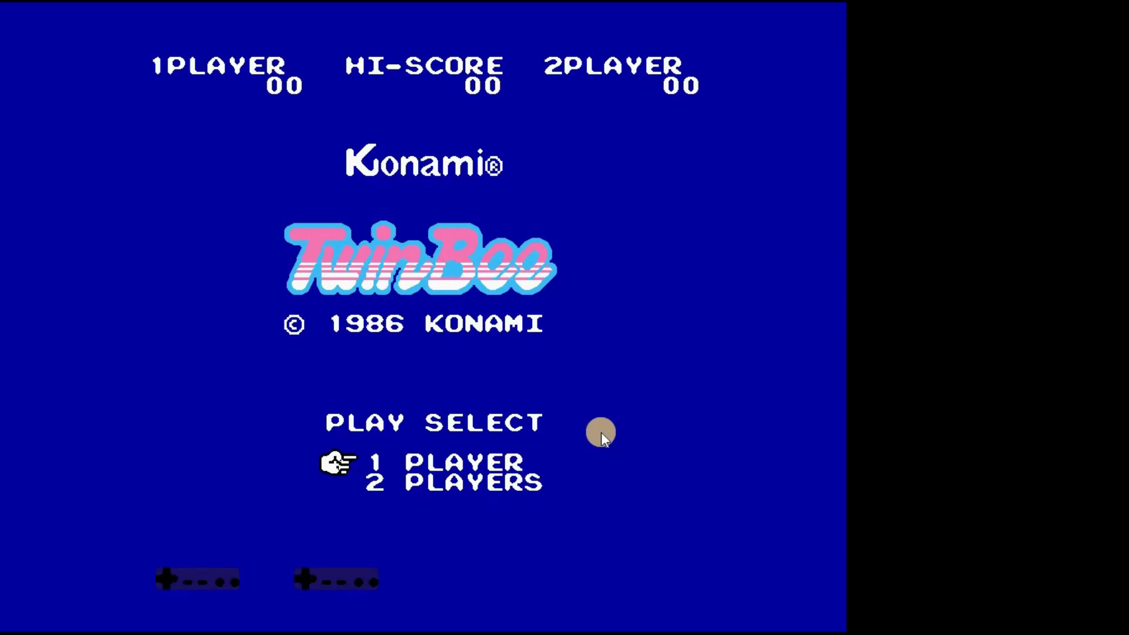
key(Return)
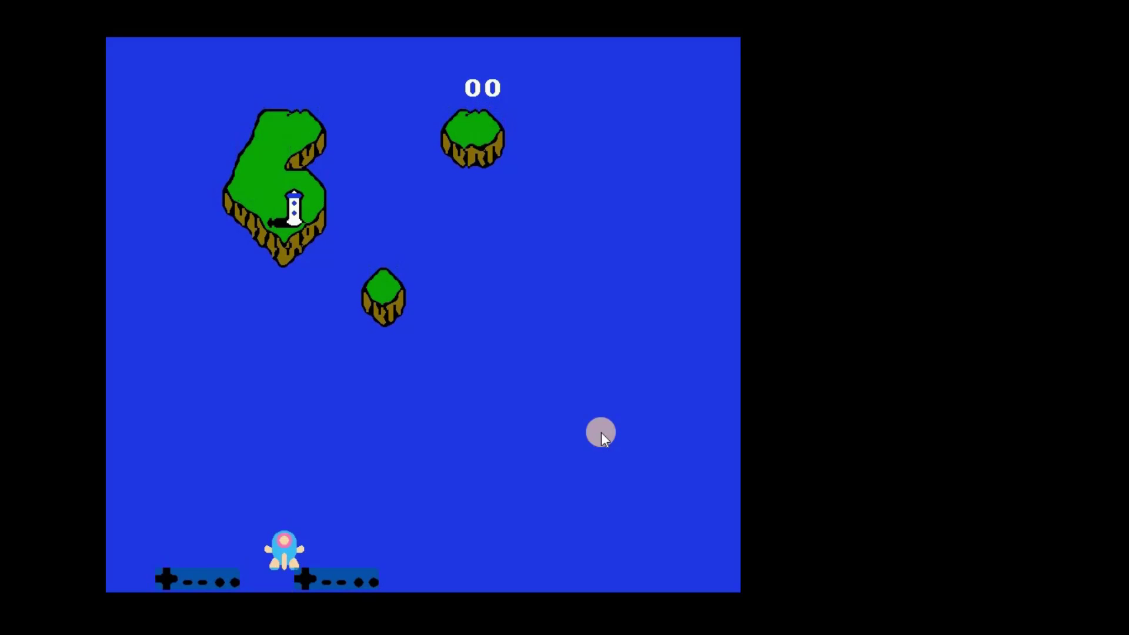
Step: Try steering the ship in the running TwinBee game and maximize the emulator window
key(Right)
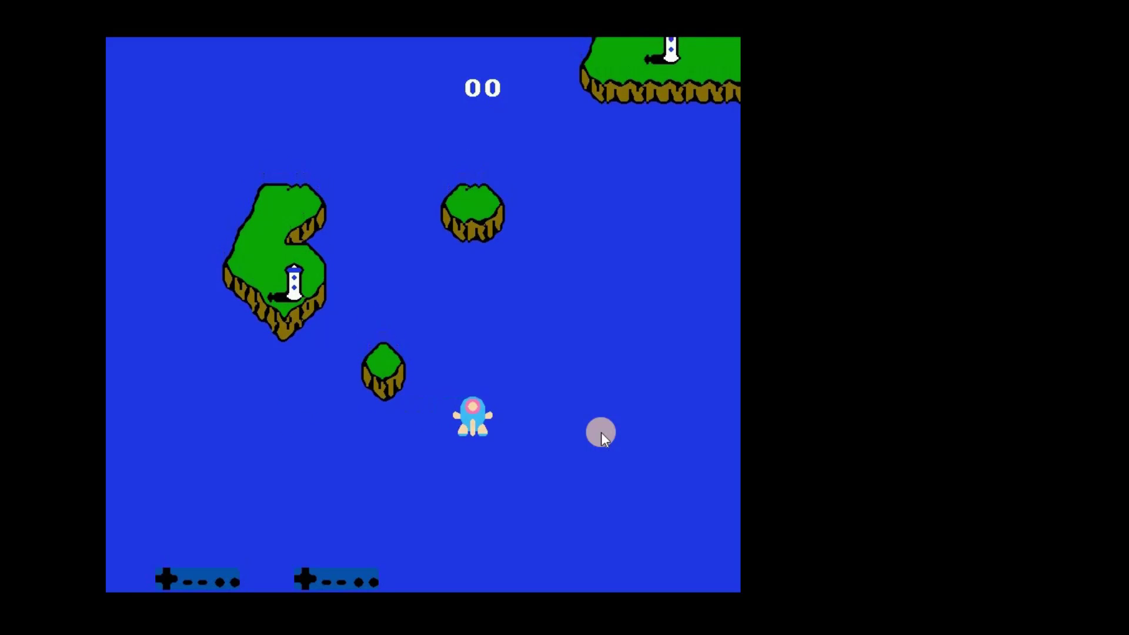
key(Right)
key(Left)
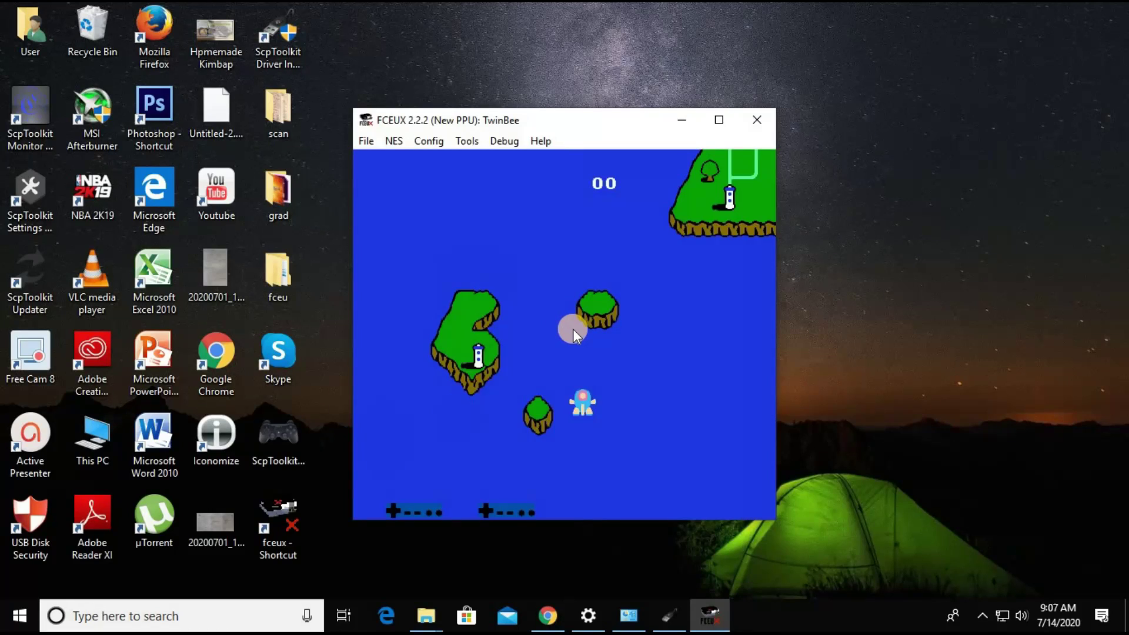
key(Left)
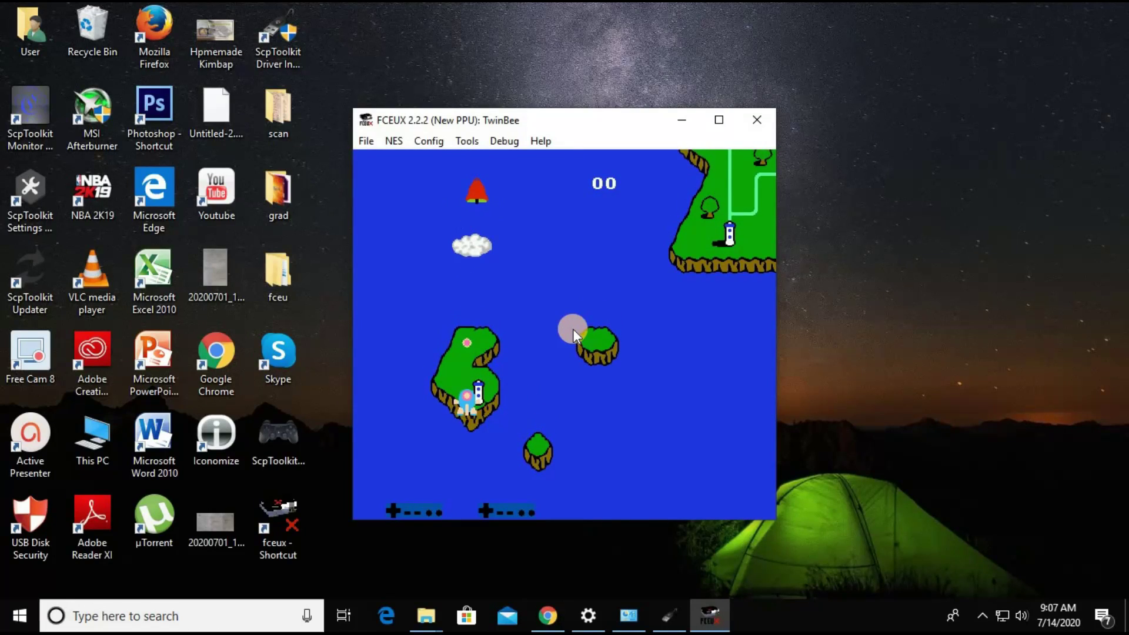
click(719, 119)
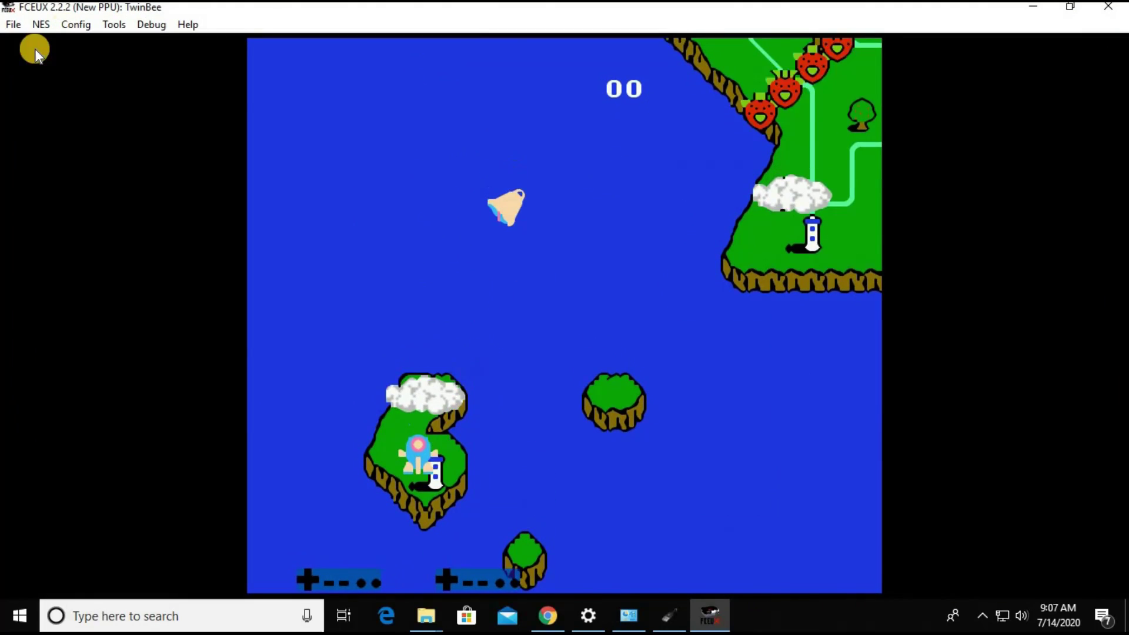
key(Down)
Step: Open the input configuration and bring up the button mapping for the Port 1 gamepad
click(12, 24)
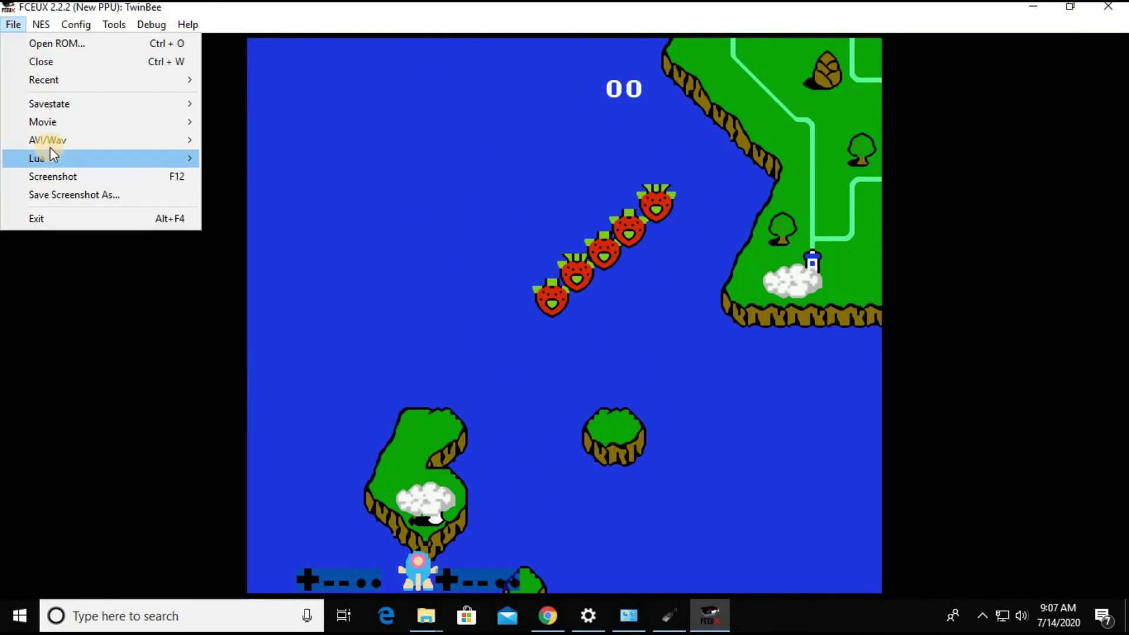
click(76, 24)
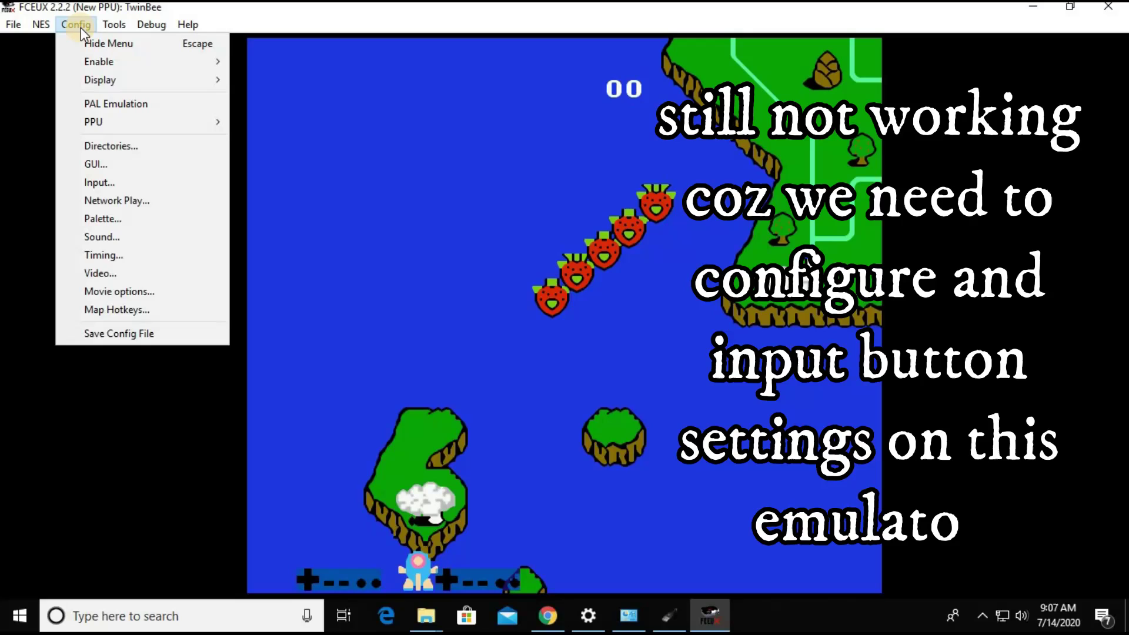
click(100, 182)
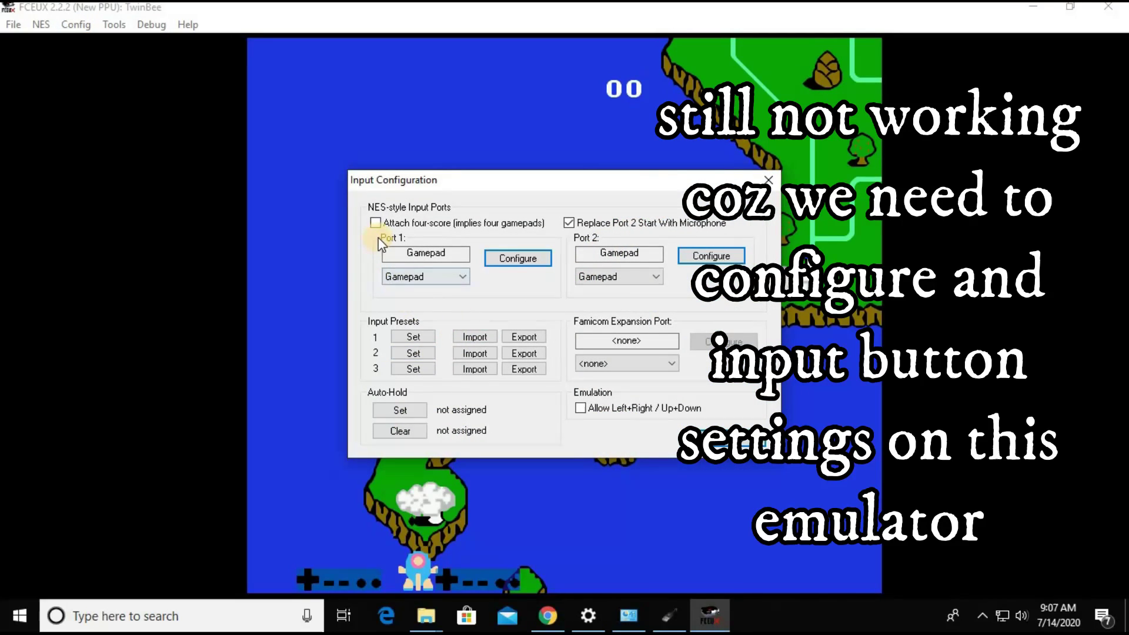
click(512, 259)
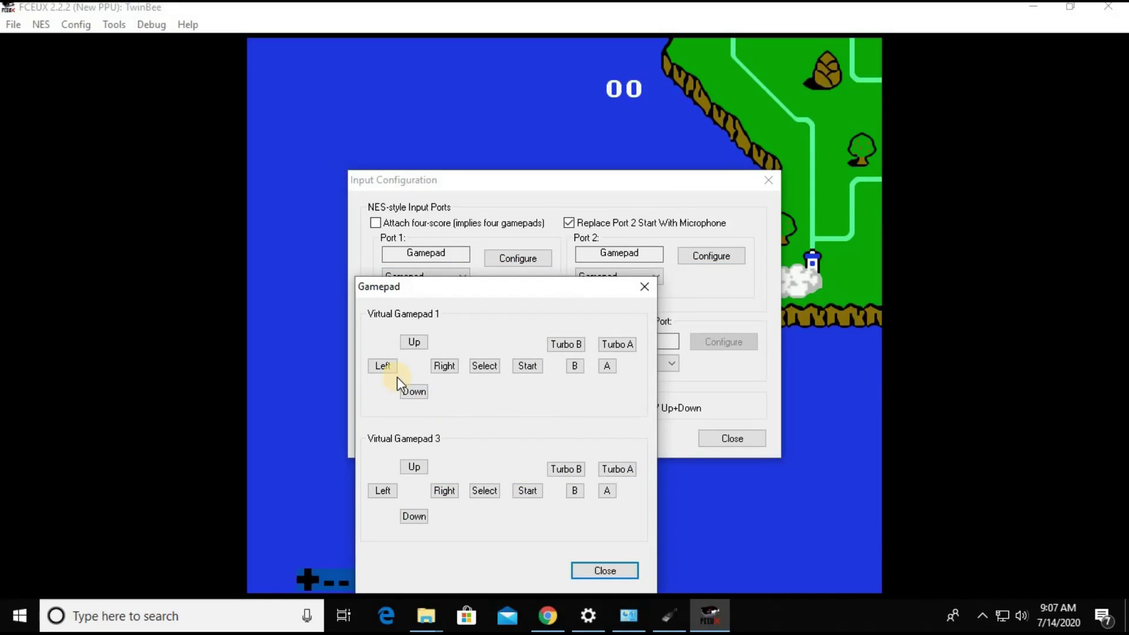
Step: Map Up, Left, Down and Right of Virtual Gamepad 1 to the PS3 controller's directional pad (hat 0)
click(414, 343)
key(Up)
click(413, 343)
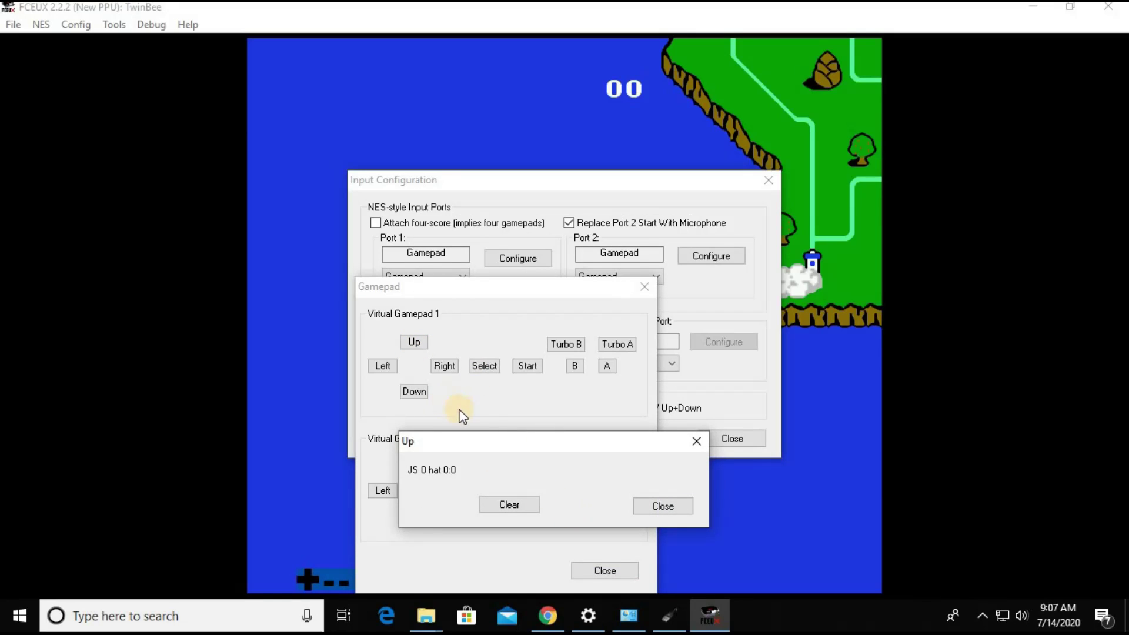
click(386, 368)
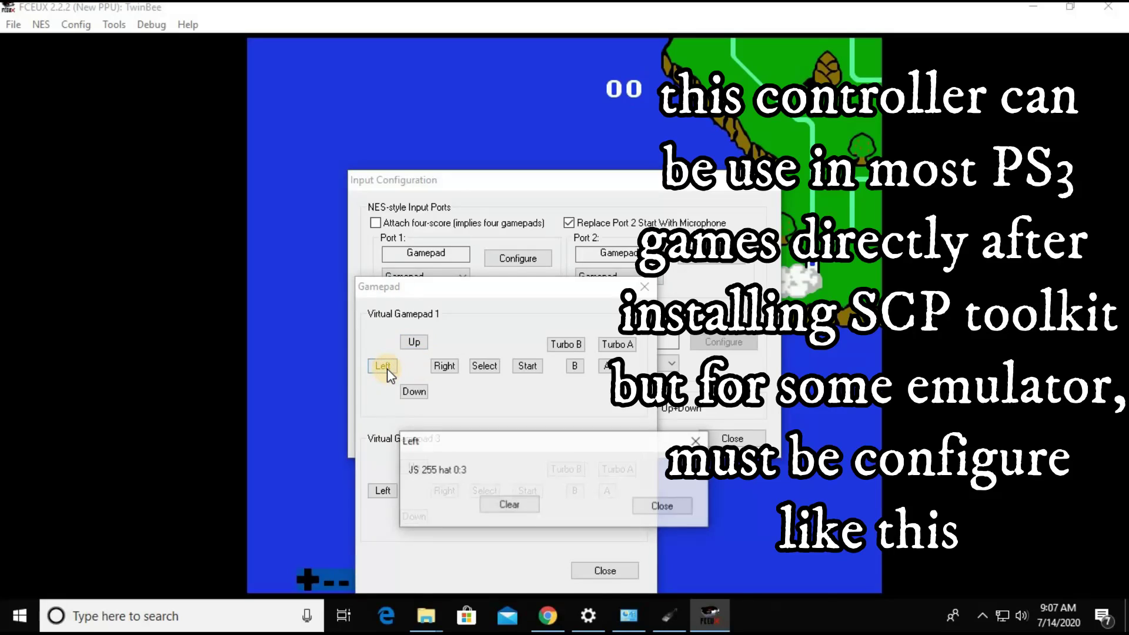
click(663, 506)
click(421, 398)
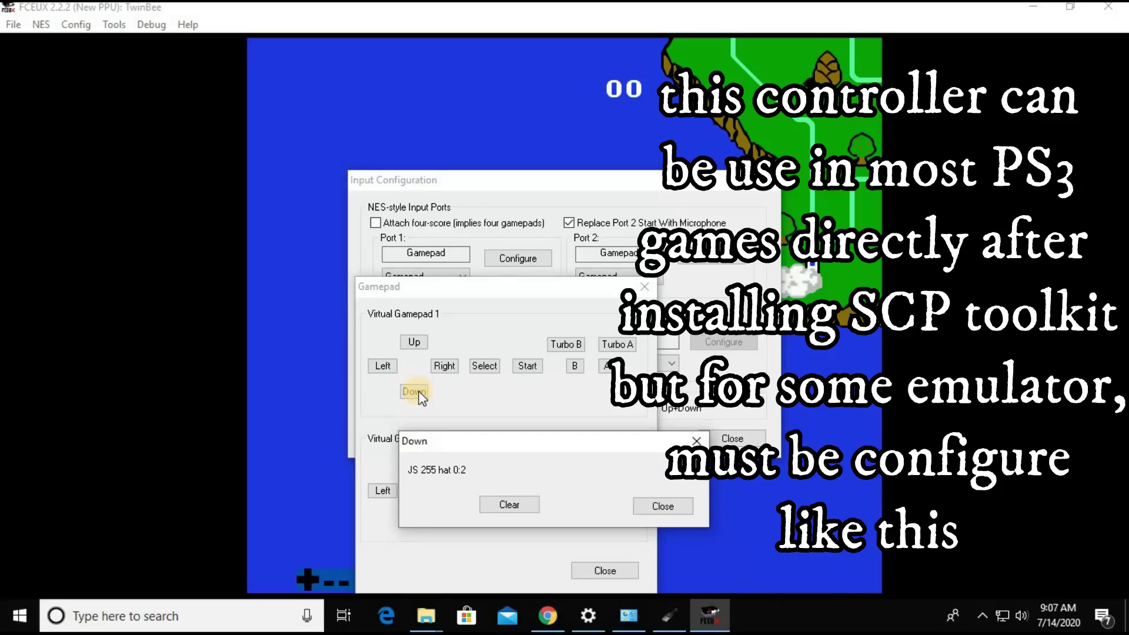
click(661, 506)
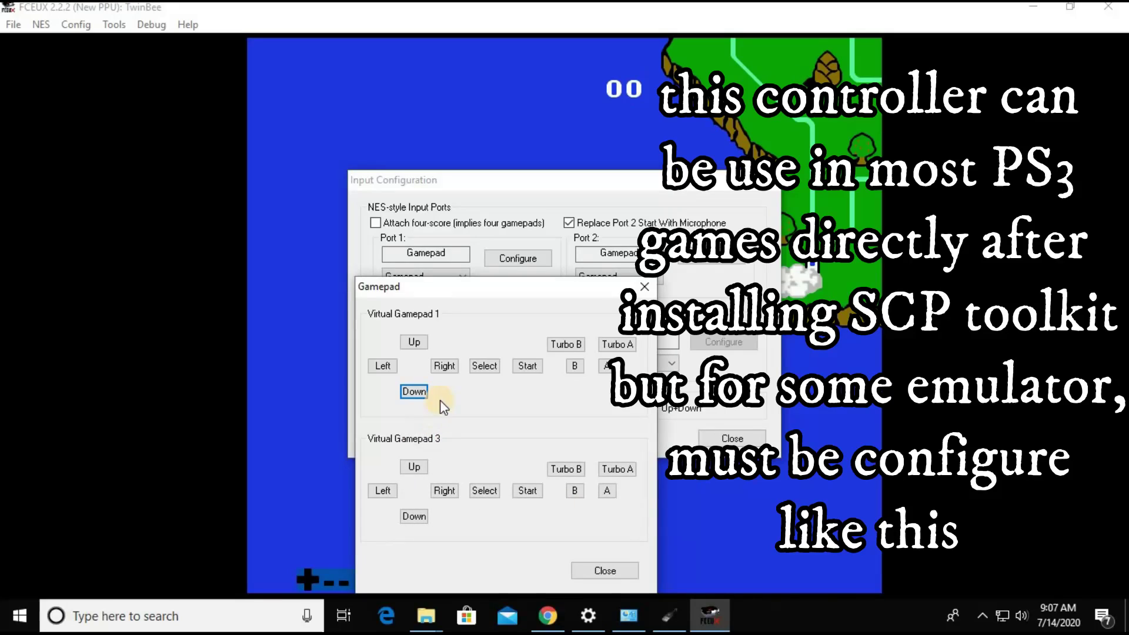
click(443, 366)
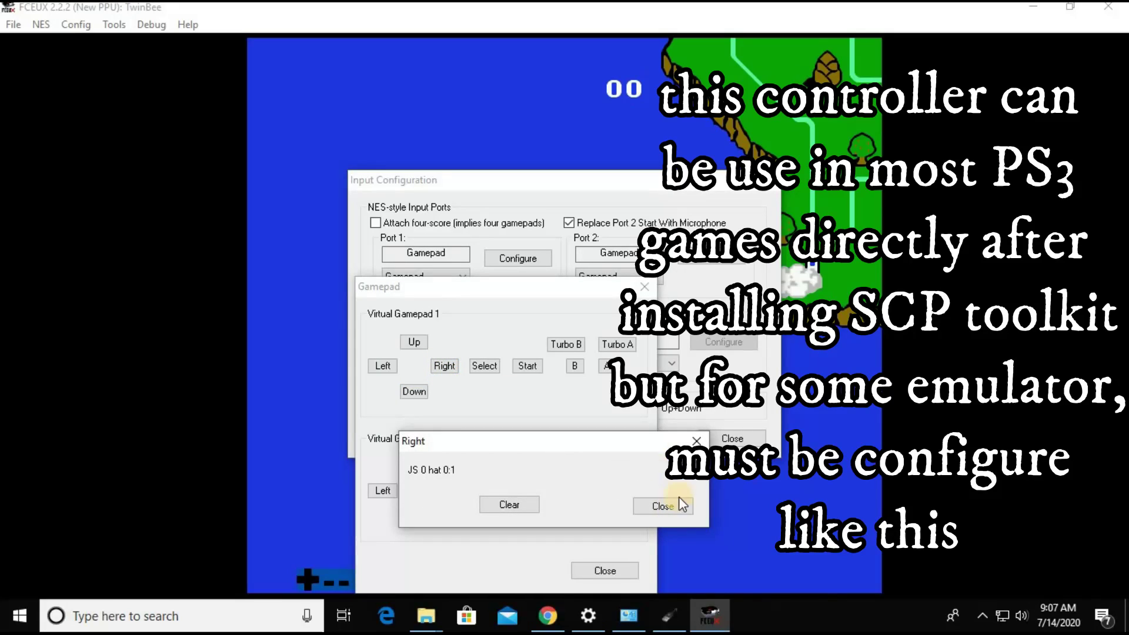
click(663, 505)
Step: Map Virtual Gamepad 1's Select to joystick button 6 and Start to joystick button 7
click(488, 369)
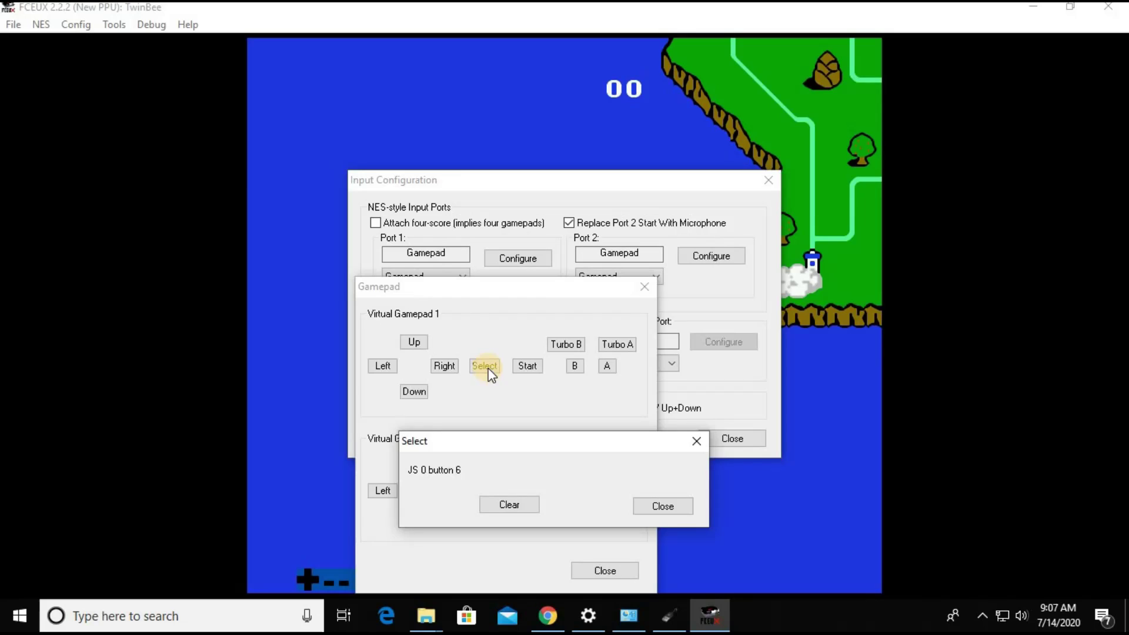
click(662, 507)
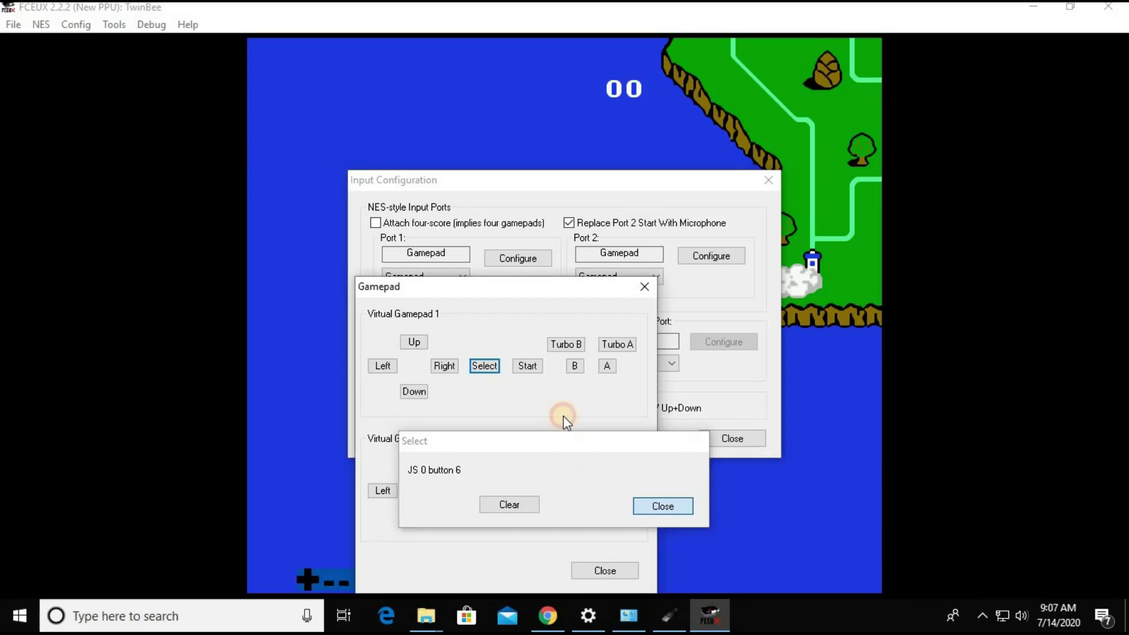
click(529, 369)
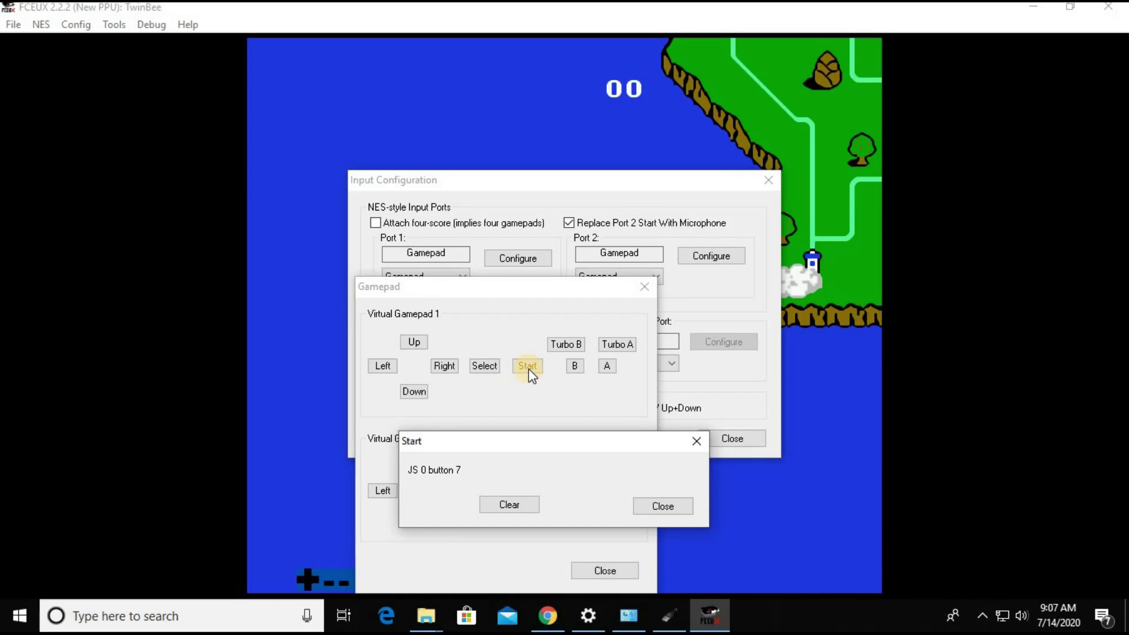
click(659, 507)
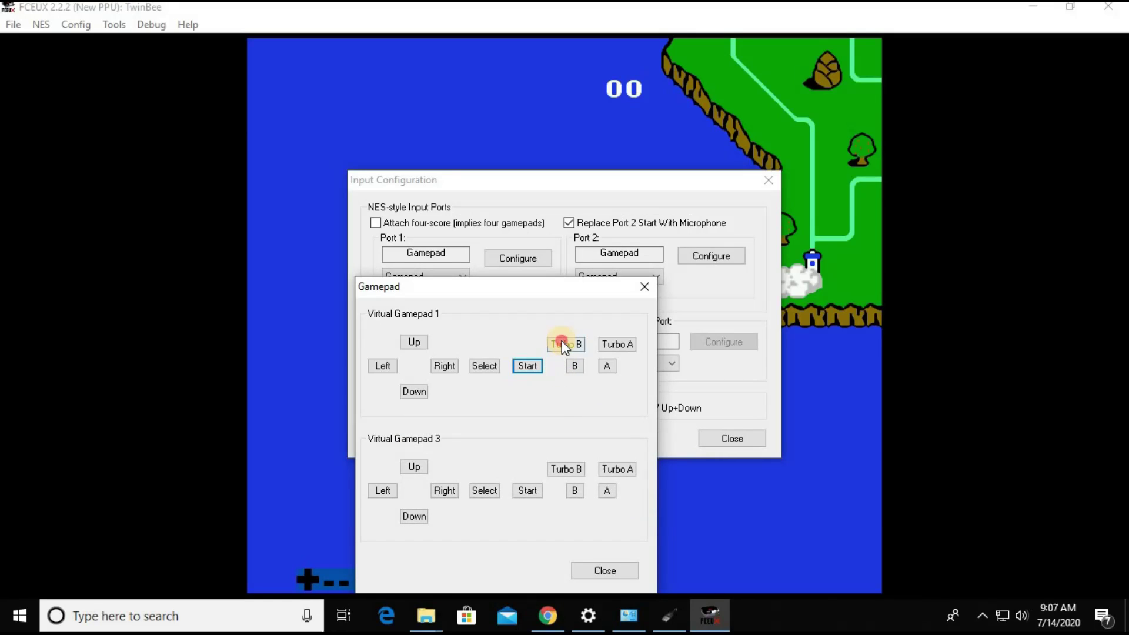
Step: Map Virtual Gamepad 1's Turbo B, Turbo A, B and A to controller buttons, using button 0 for A, and close both configuration dialogs
click(562, 342)
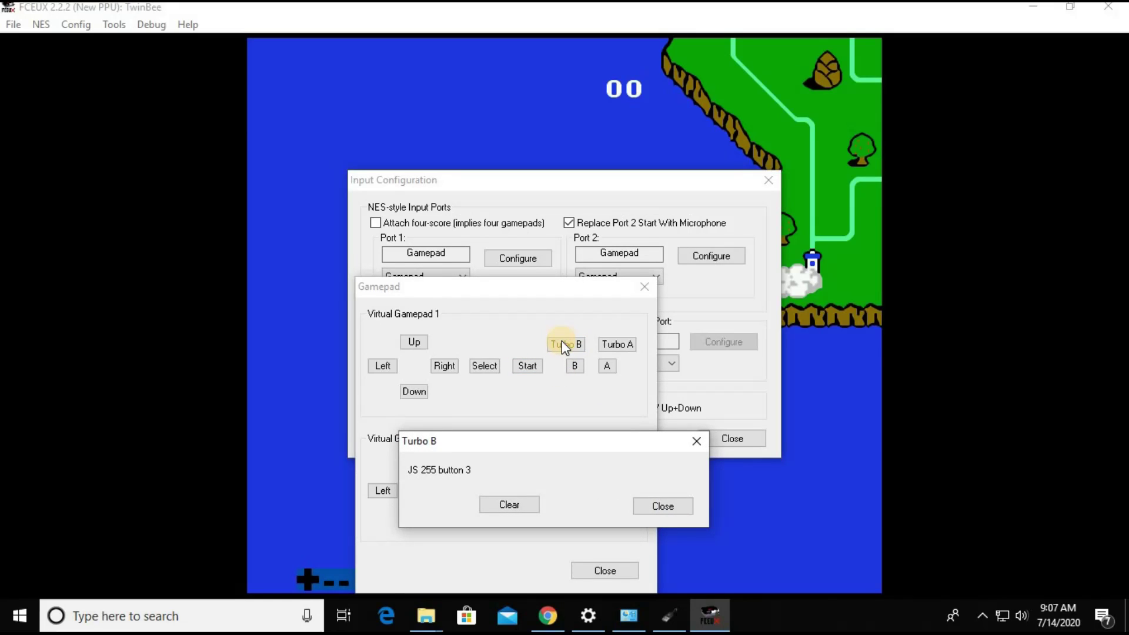
click(680, 512)
click(622, 347)
click(653, 509)
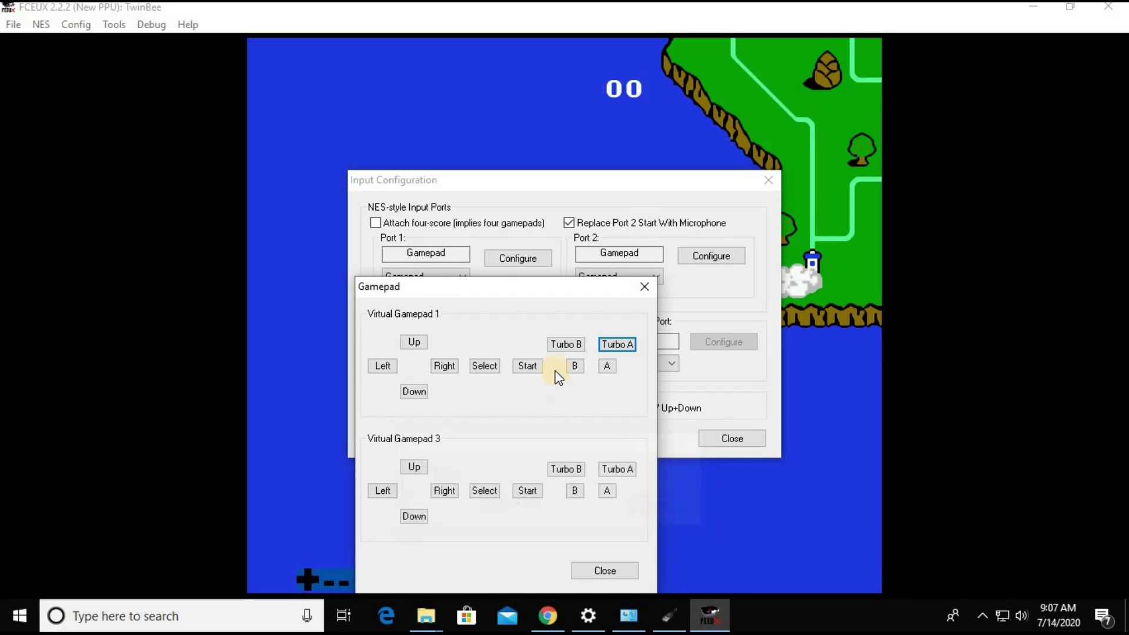
click(576, 370)
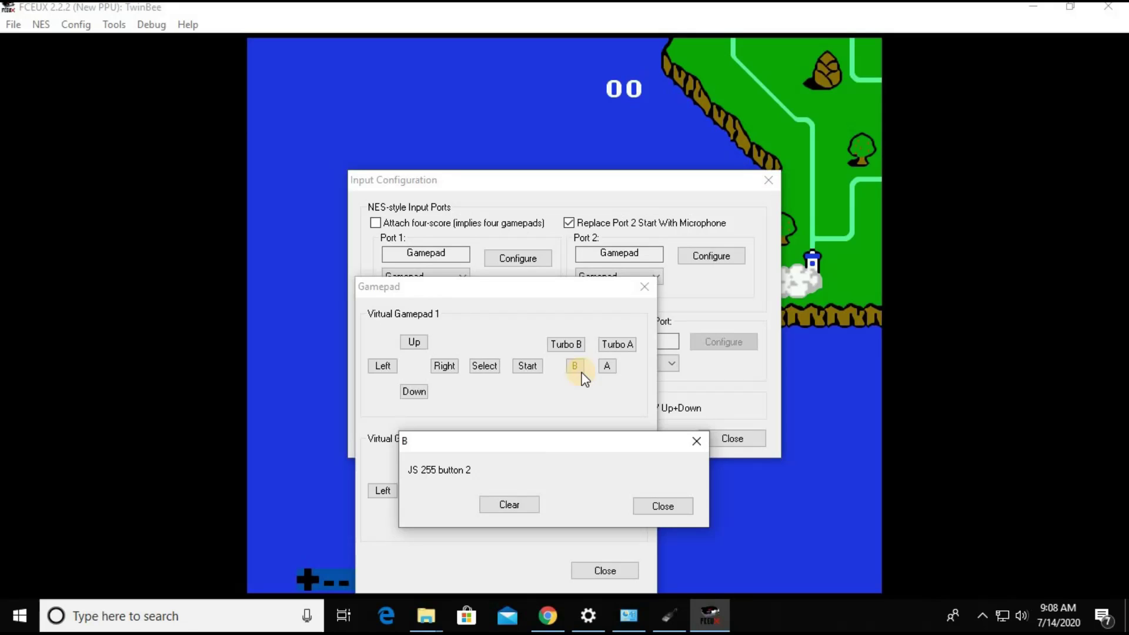
click(653, 504)
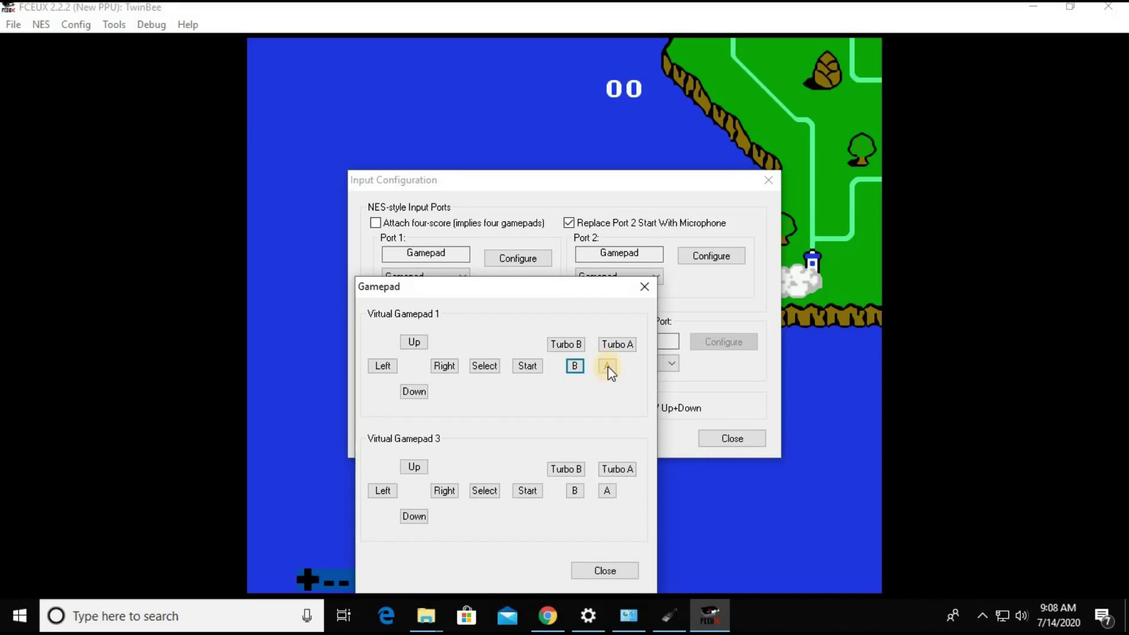
click(608, 368)
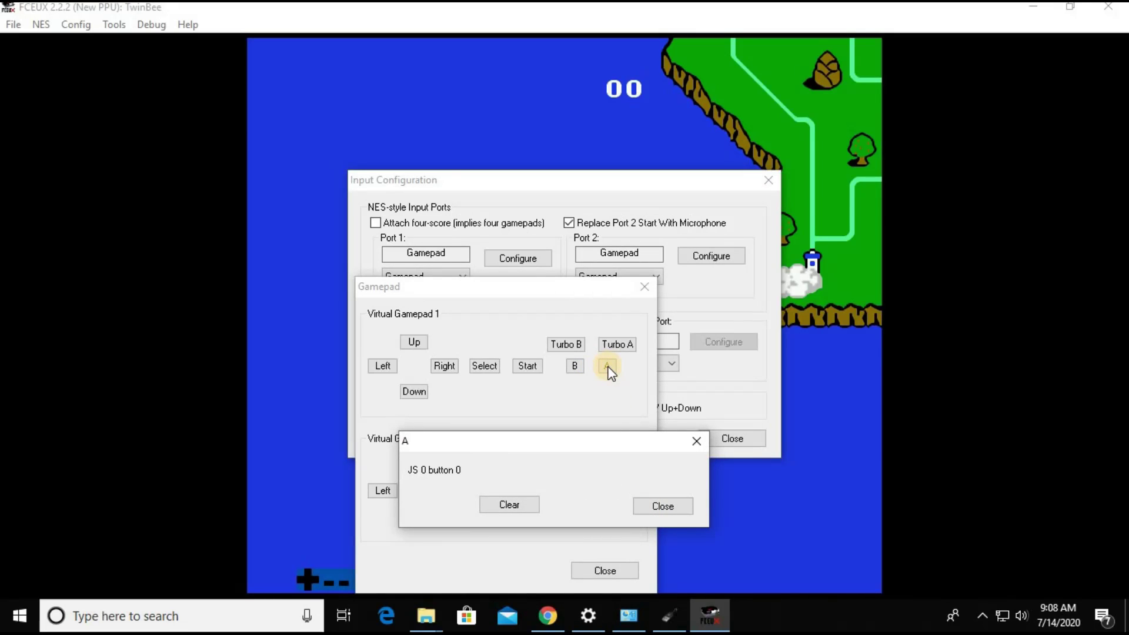
click(656, 509)
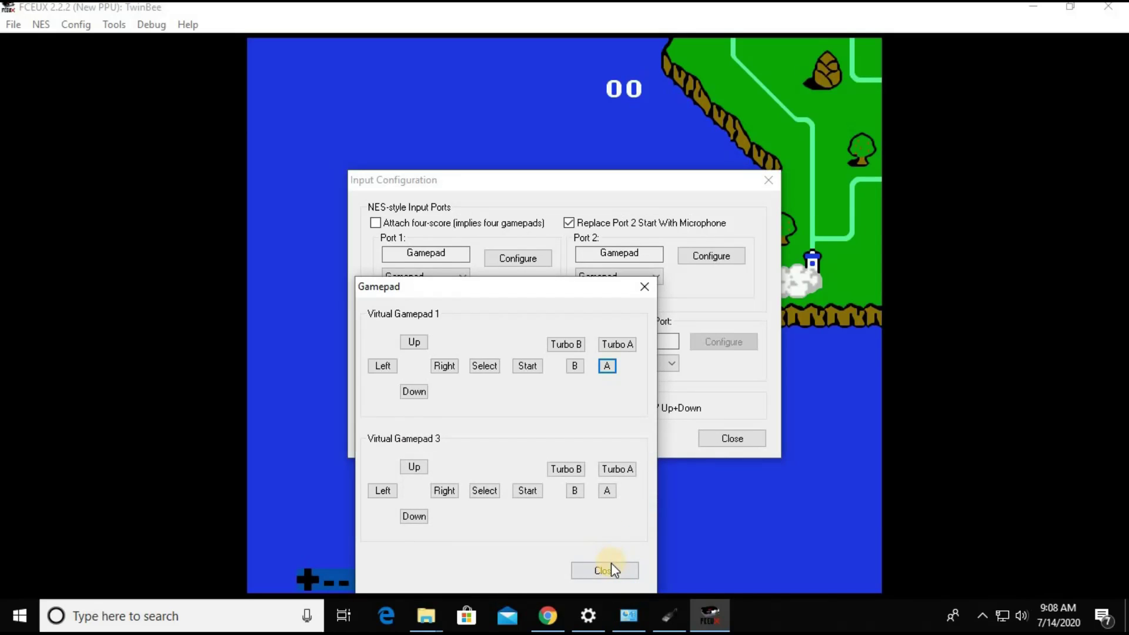
click(615, 572)
click(731, 438)
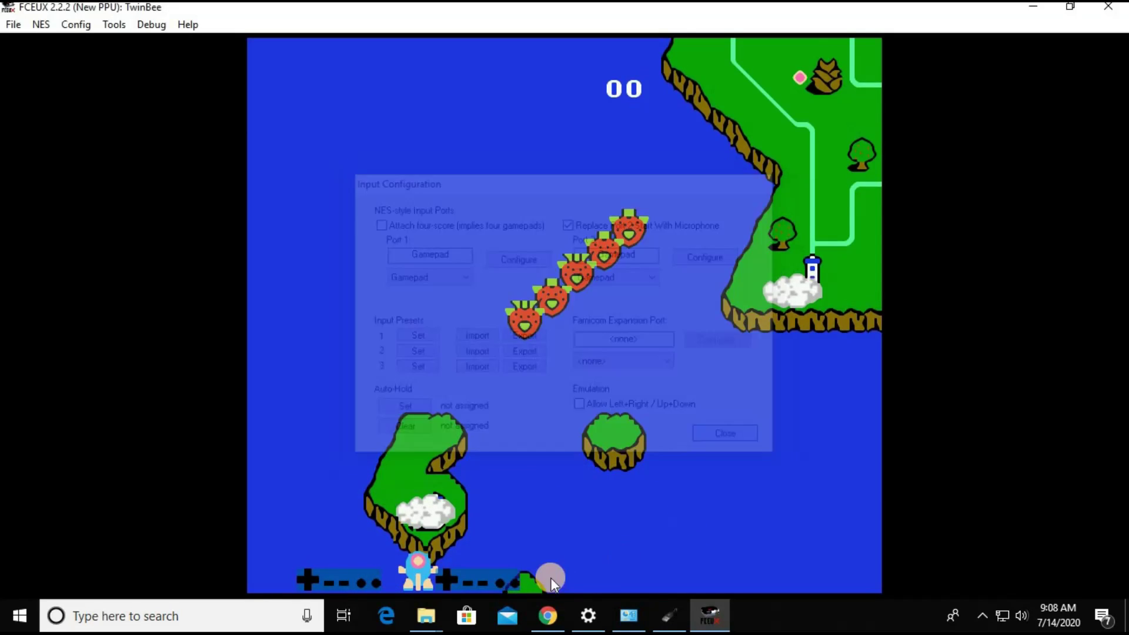
Step: Test the new directional mappings by flying the TwinBee ship right, up, down and left
key(Right)
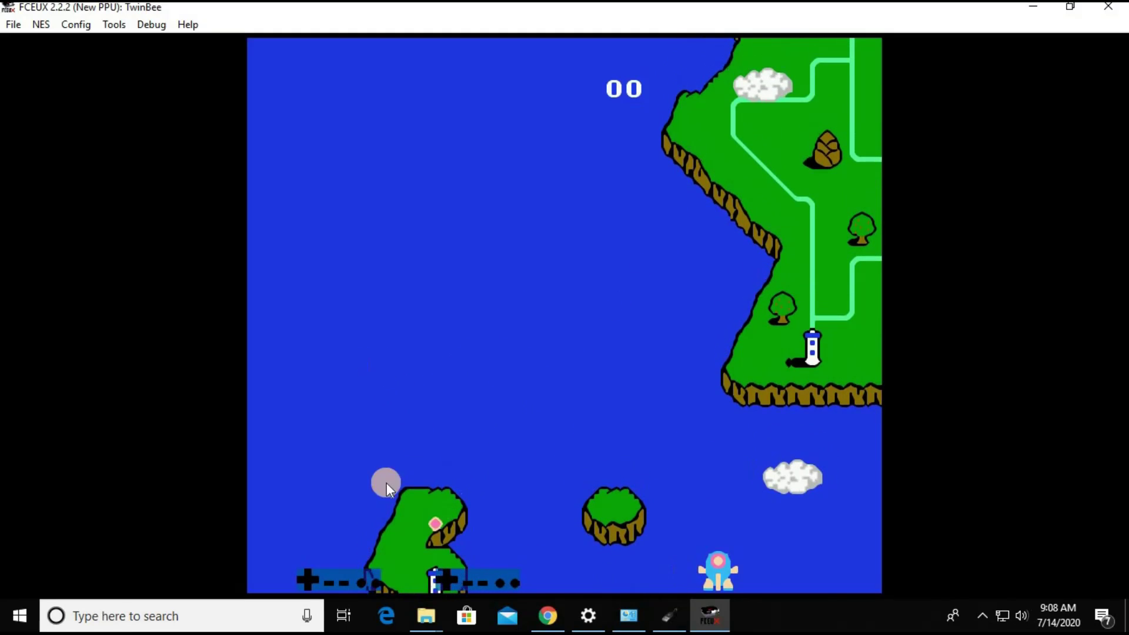
key(Up)
key(Up)
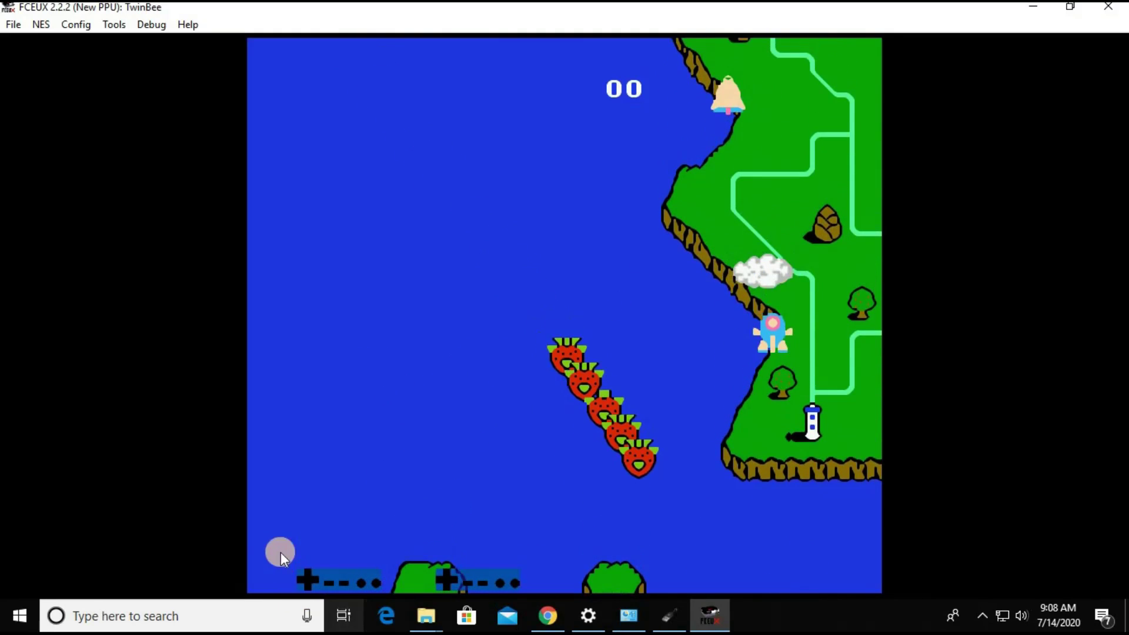
key(Down)
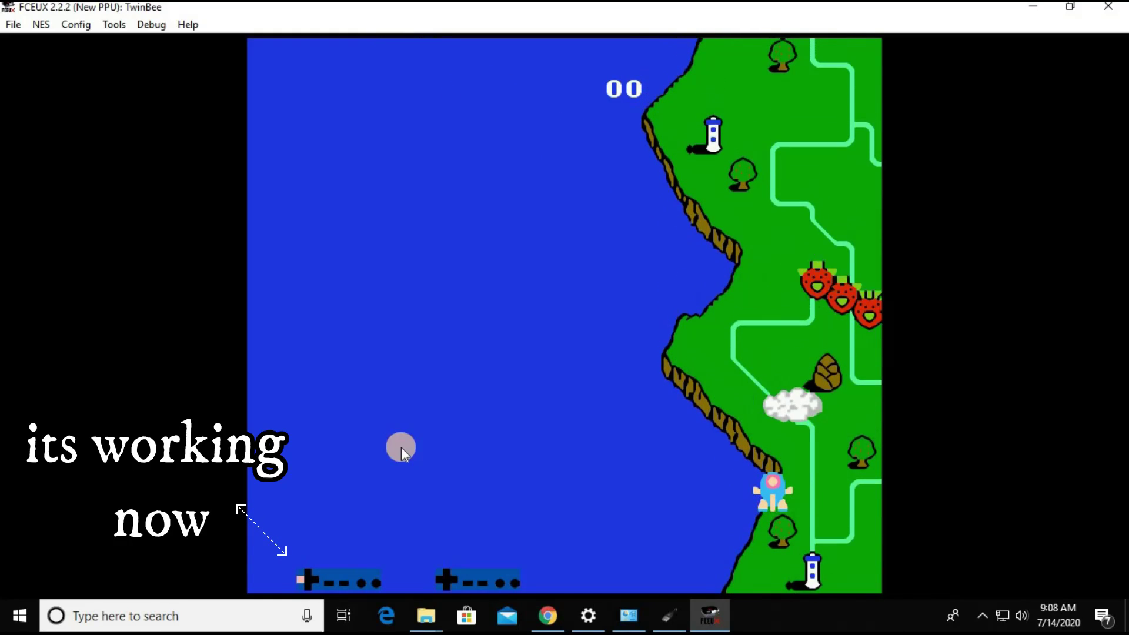
key(Left)
key(Right)
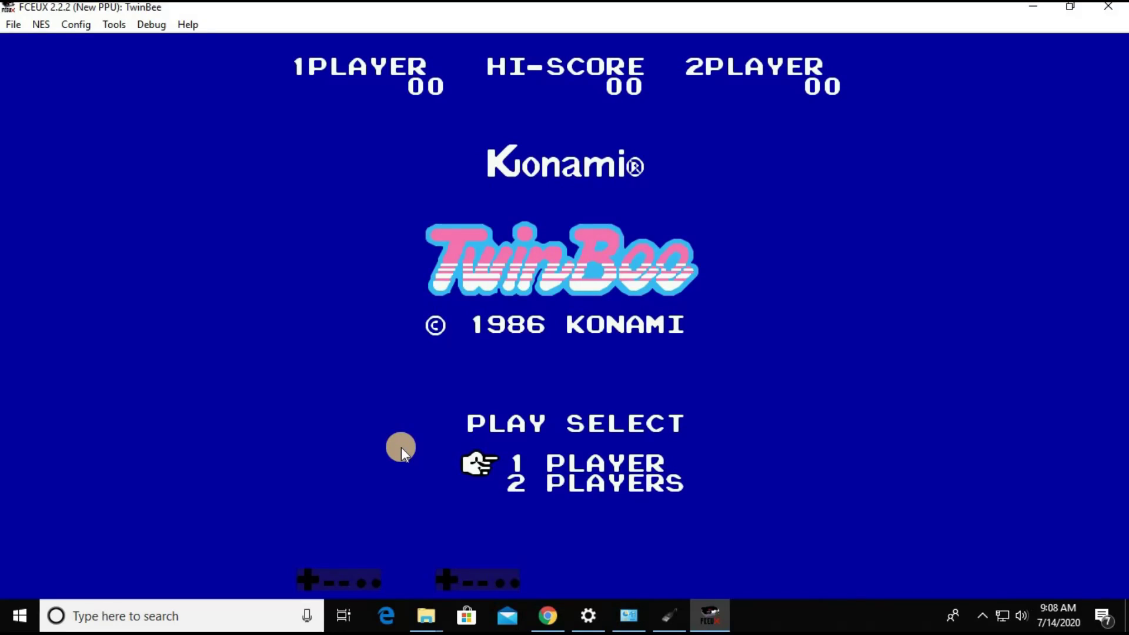
Step: Start a one-player TwinBee game and test the controller by flying the ship in all directions while shooting over the first islands
key(Return)
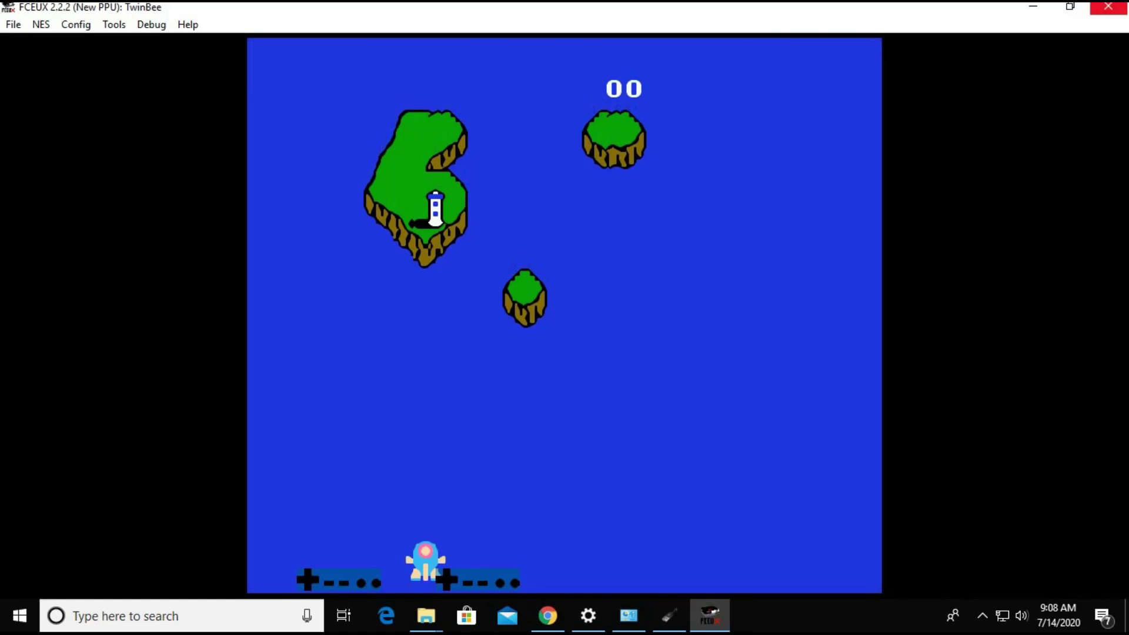
key(Right)
key(Down)
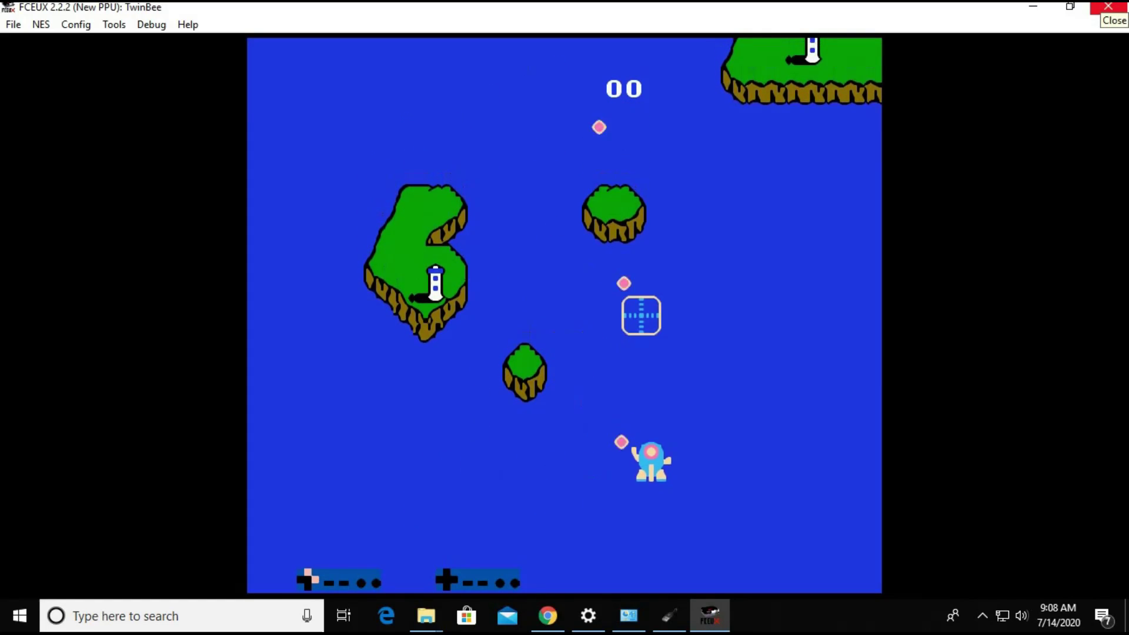
key(Up)
key(Left)
key(Down)
key(Right)
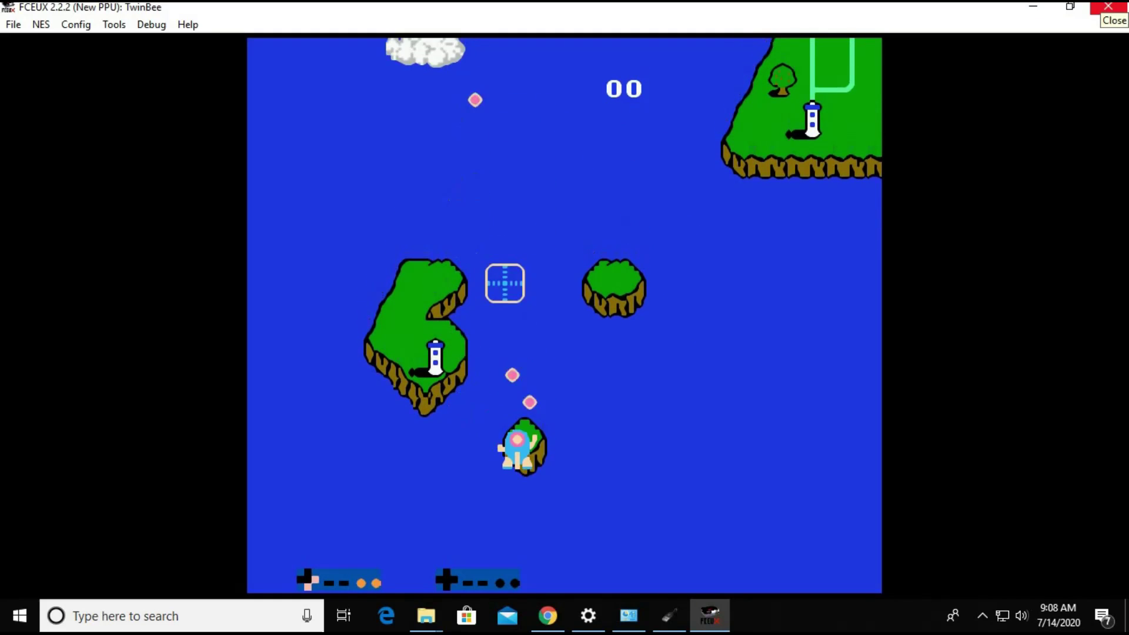
key(Right)
key(Up)
key(Left)
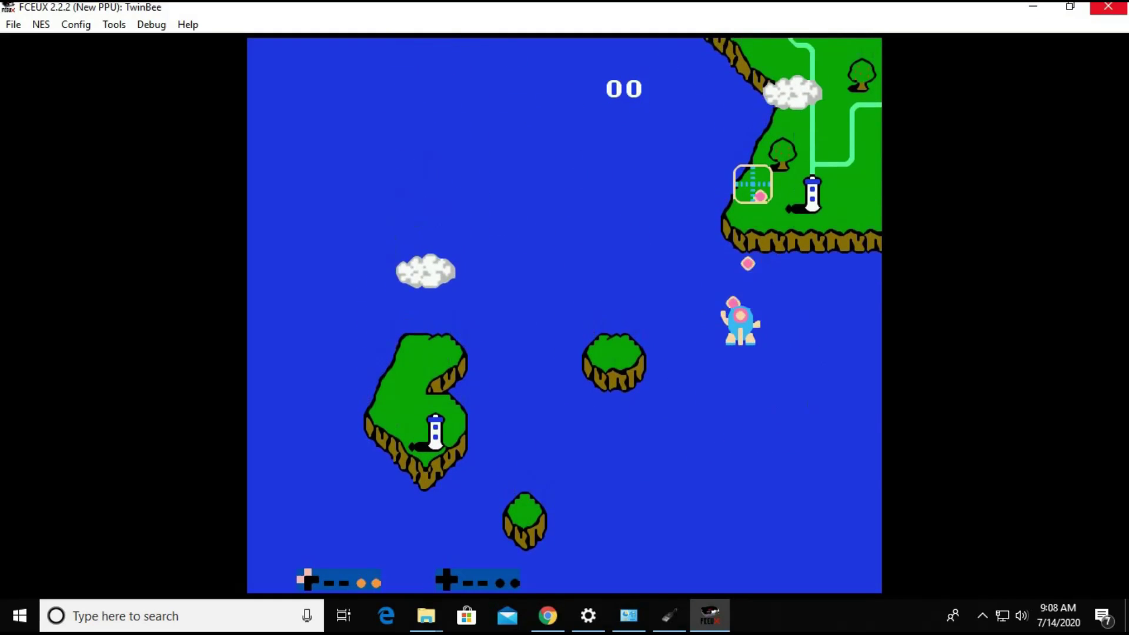
Step: Keep steering the TwinBee ship along the coast and shoot down the strawberry enemies
key(Left)
key(Down)
key(Up)
key(Down)
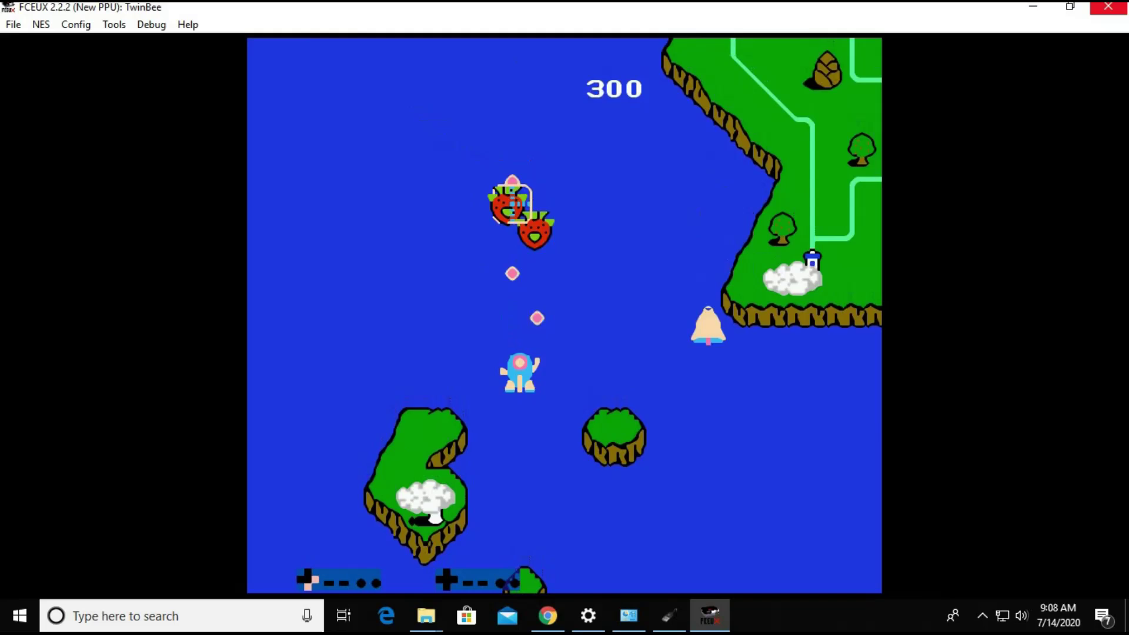
key(Right)
key(Right)
key(Up)
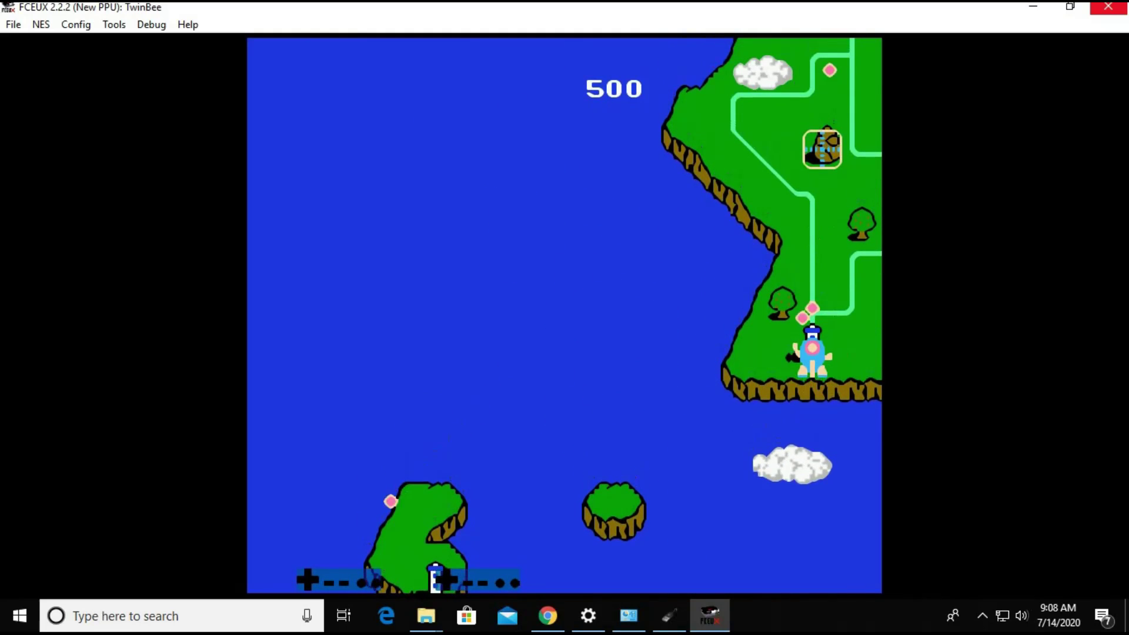
key(Left)
key(Left)
key(Down)
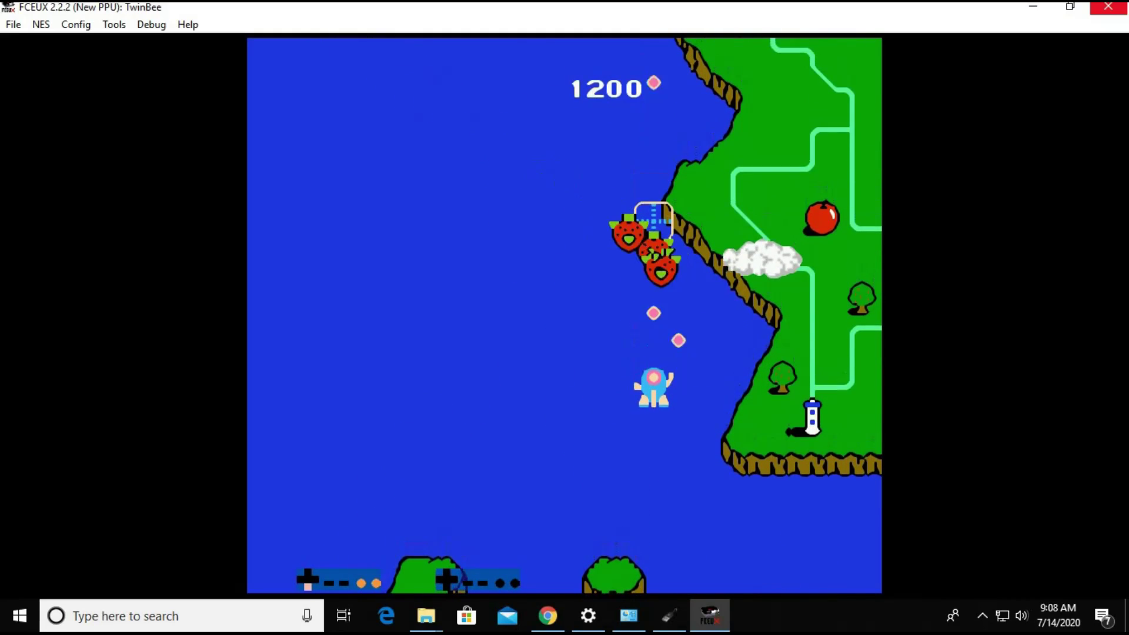
key(Right)
key(Up)
key(Left)
key(Down)
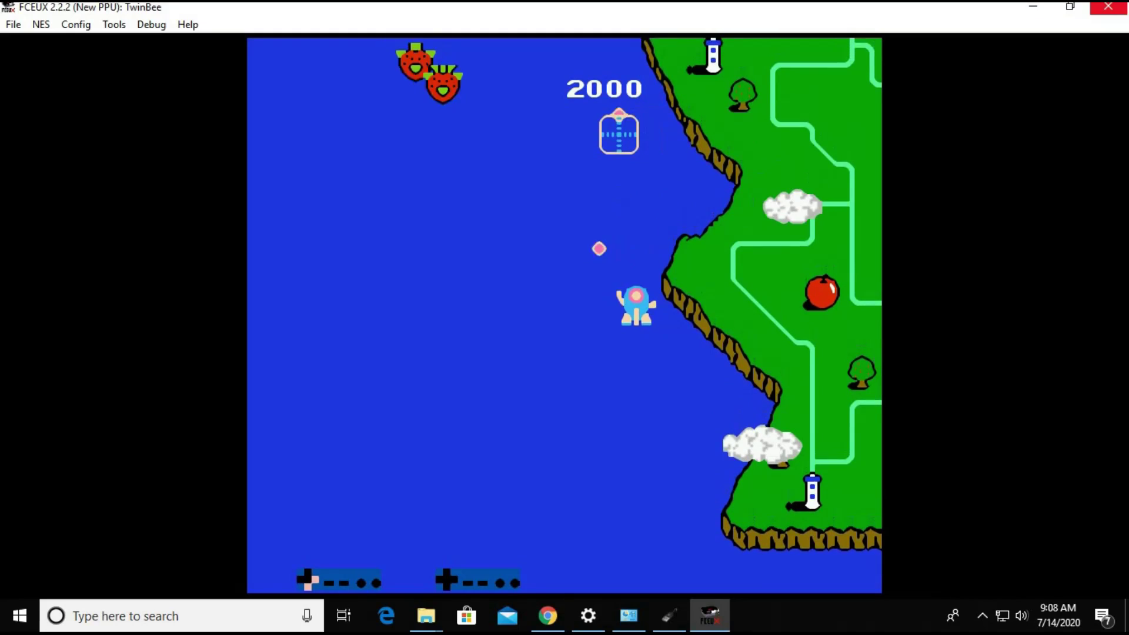
key(Right)
key(Left)
key(Down)
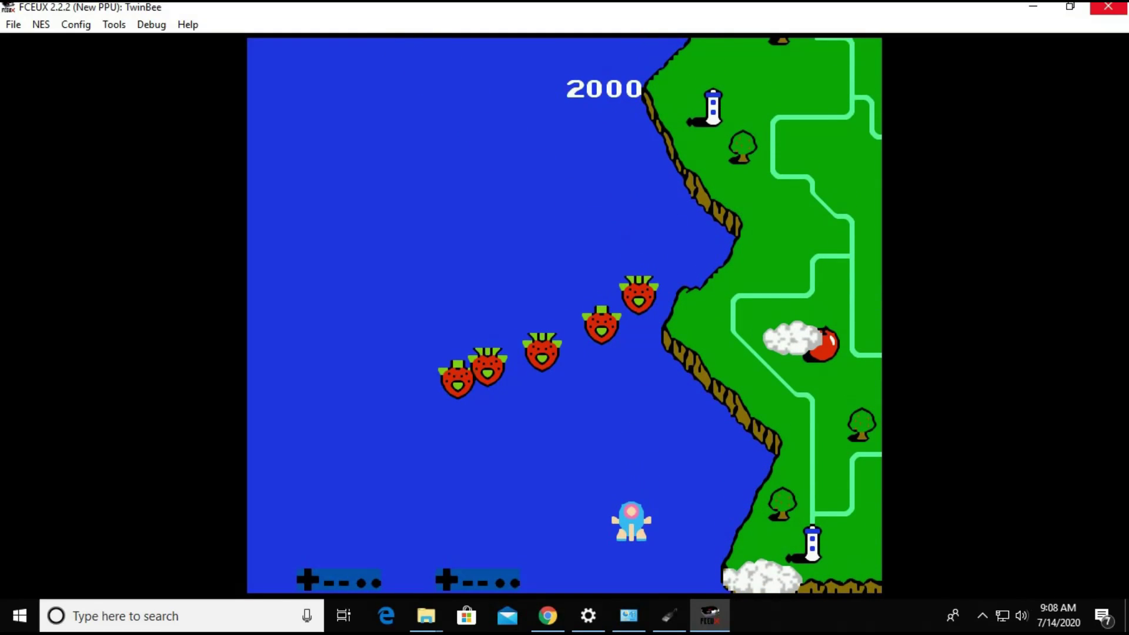
Step: Load the ROM Super Mario Bros (E).nes from the ROMS folder and start a one-player game
click(12, 25)
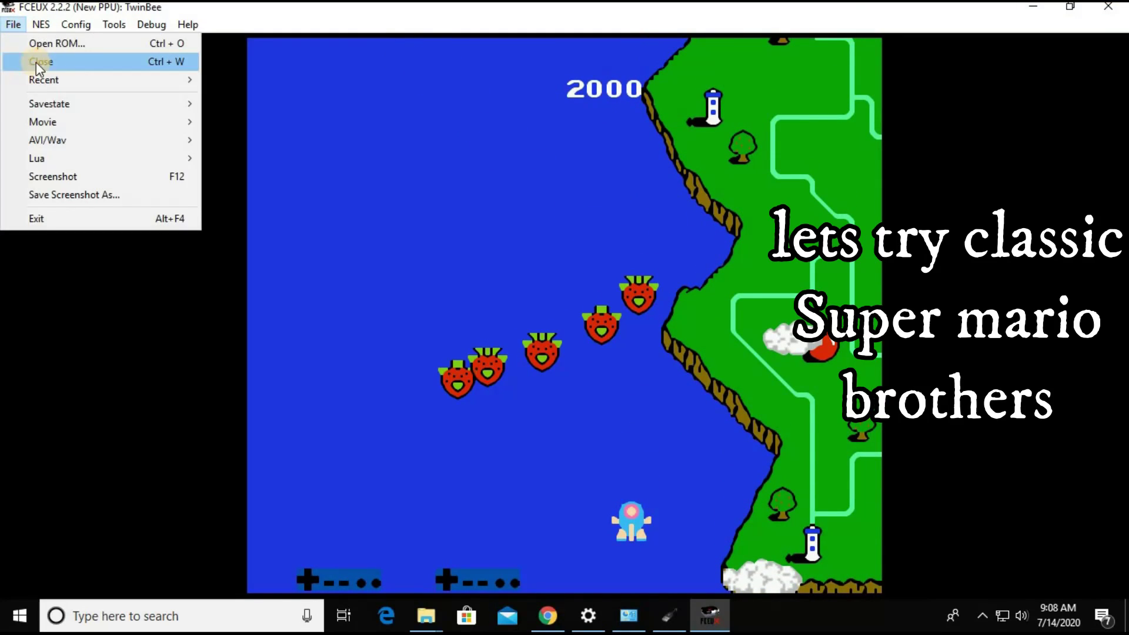
key(Return)
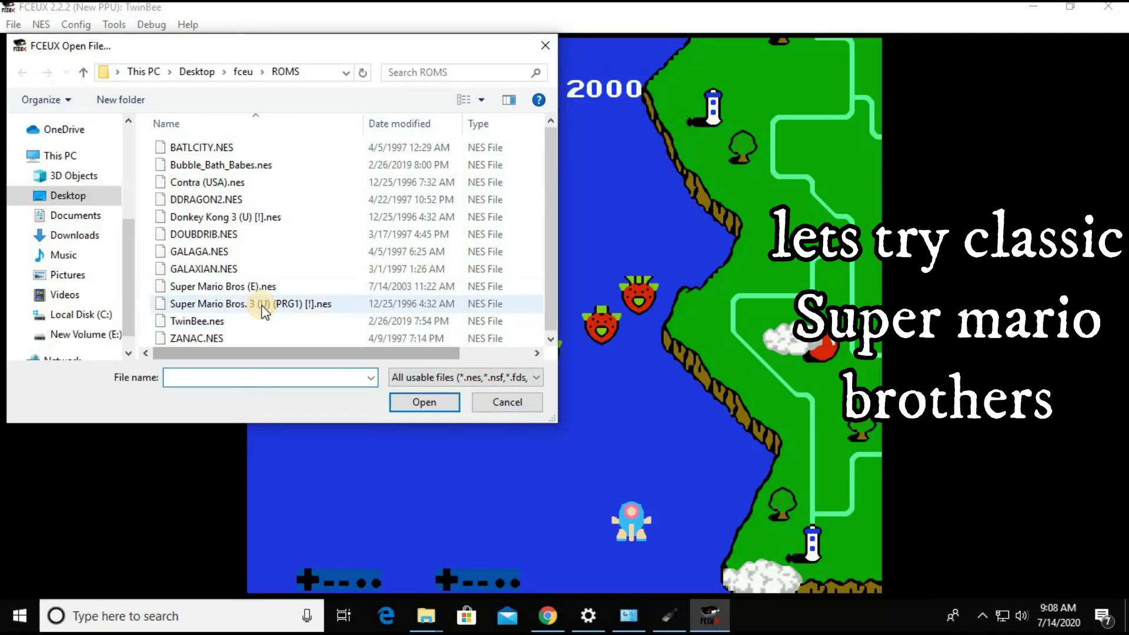
click(236, 285)
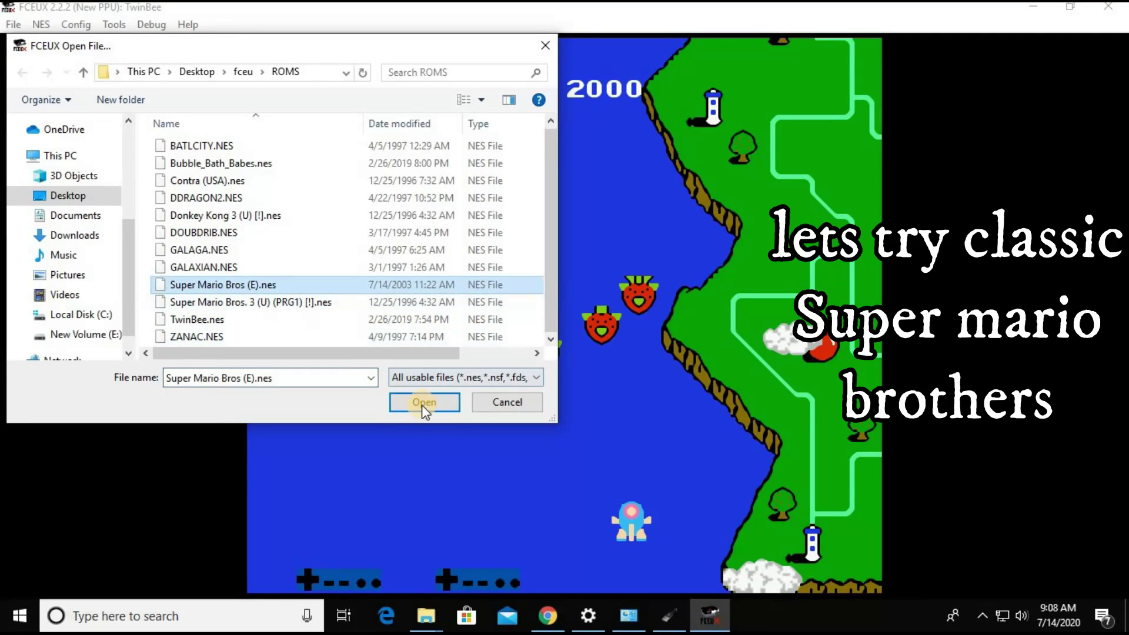
click(421, 405)
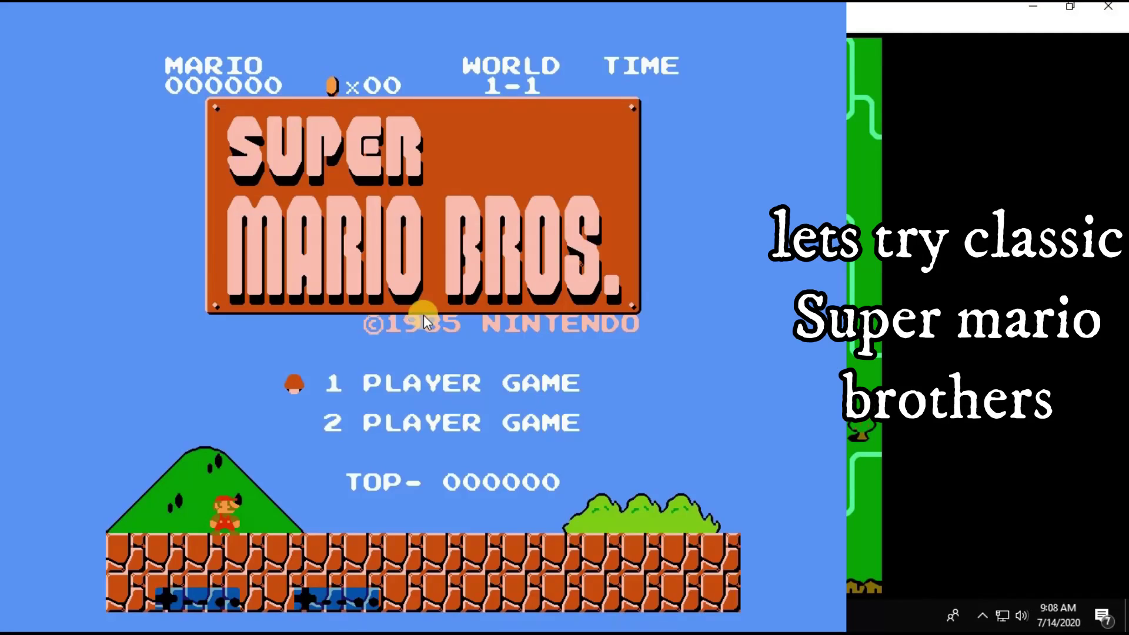
key(Return)
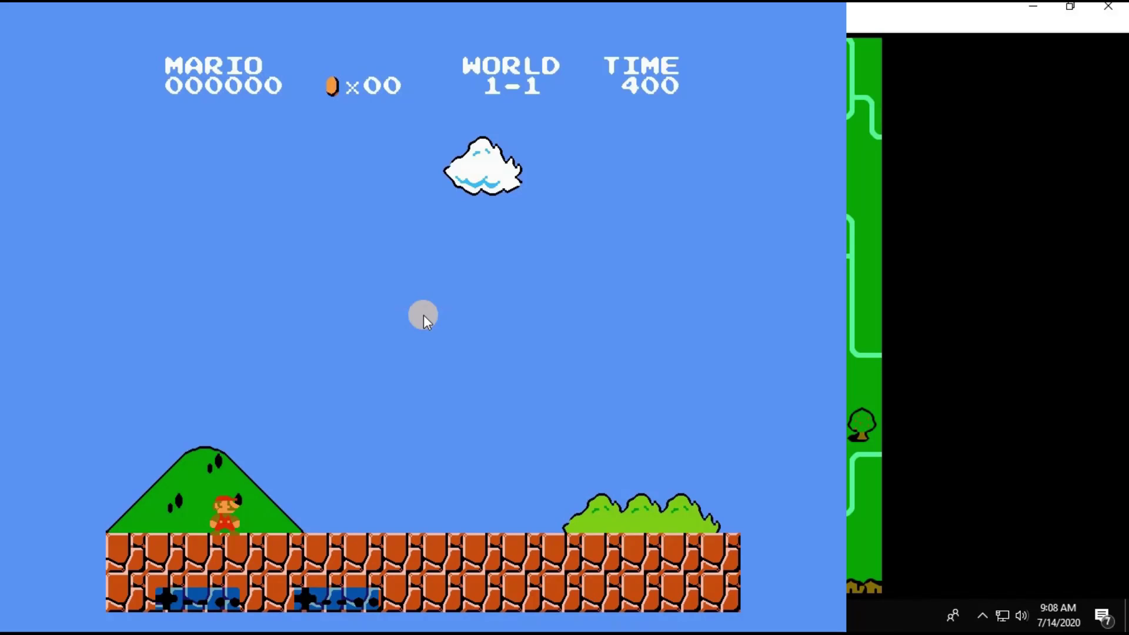
Step: Run Mario past the first Goomba in World 1-1 and hit the first question block for its coin
key(Right)
key(x)
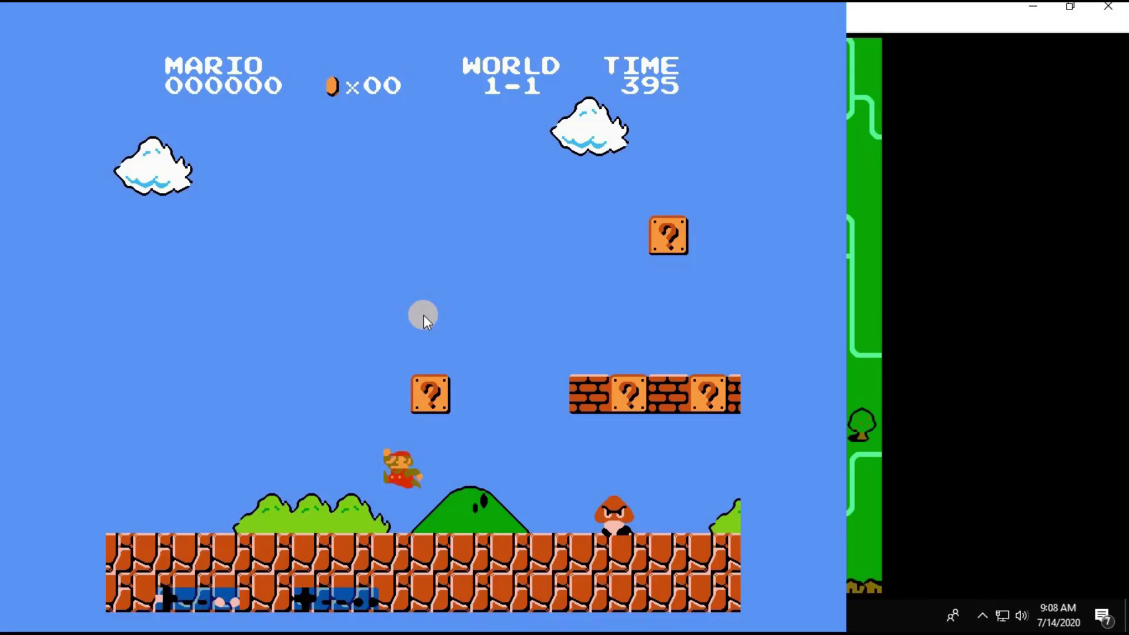
key(Right)
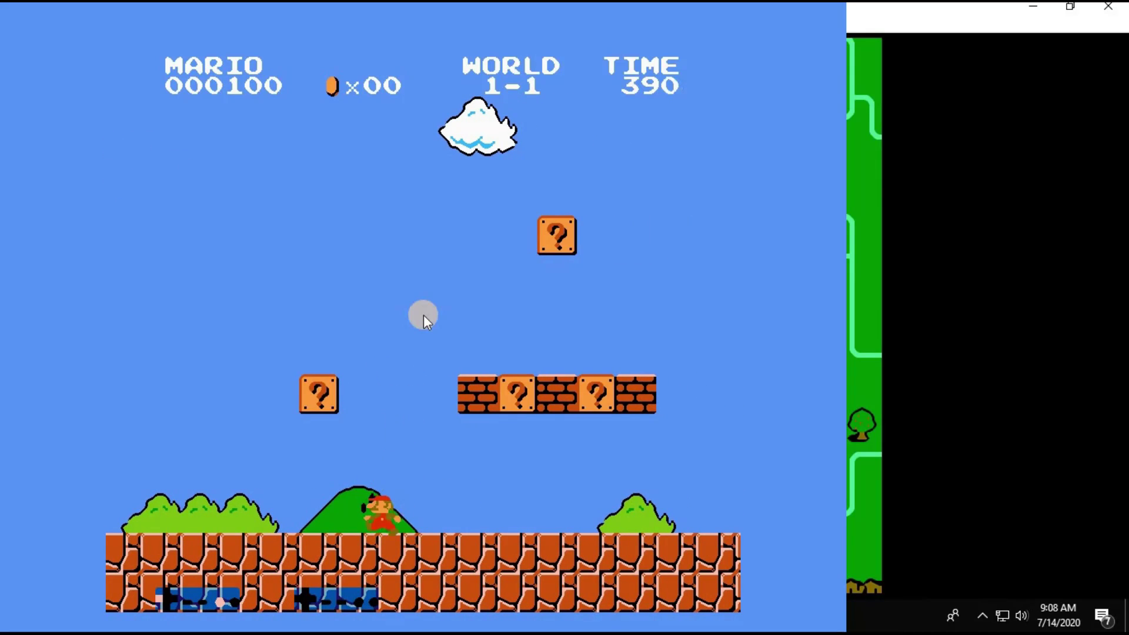
key(x)
key(Right)
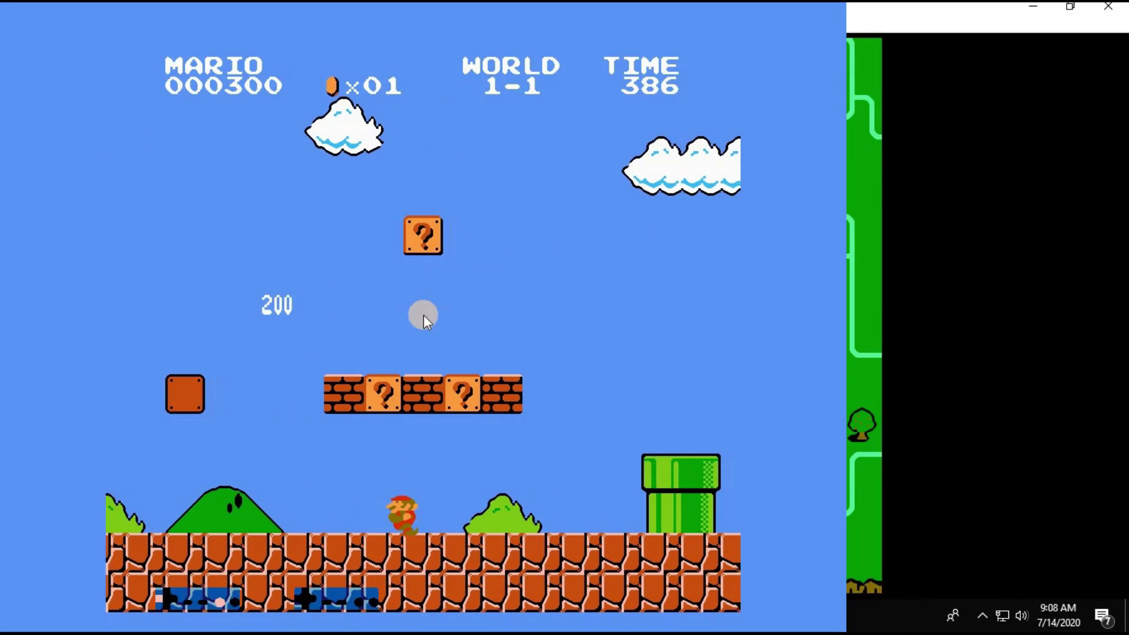
Step: Hit both question blocks in the brick row and collect the mushroom
key(x)
key(Right)
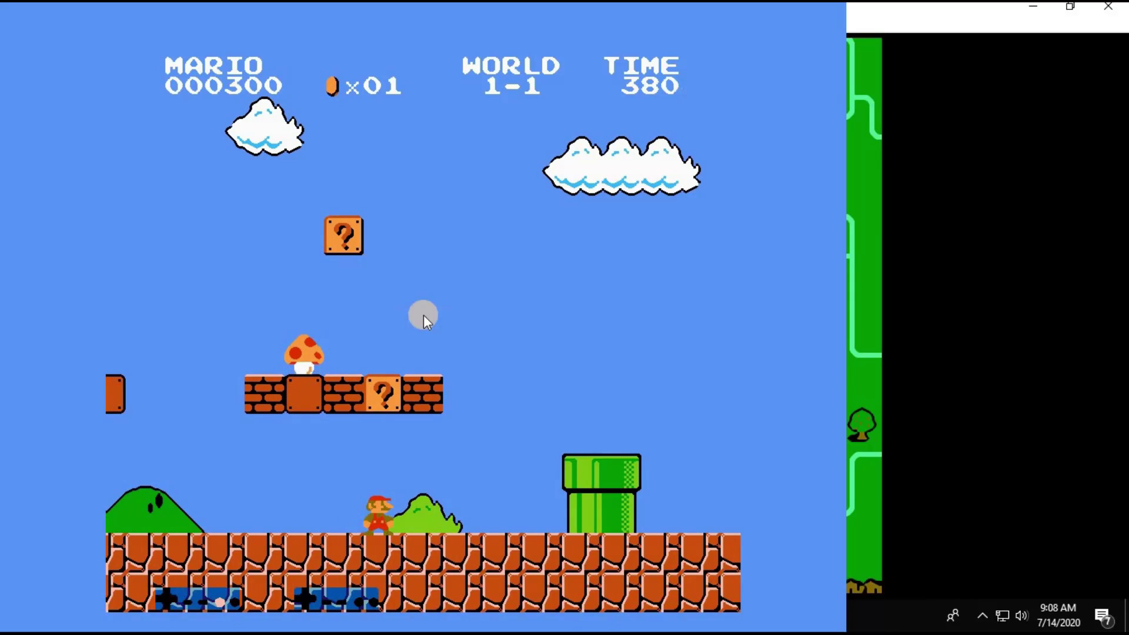
key(Right)
key(x)
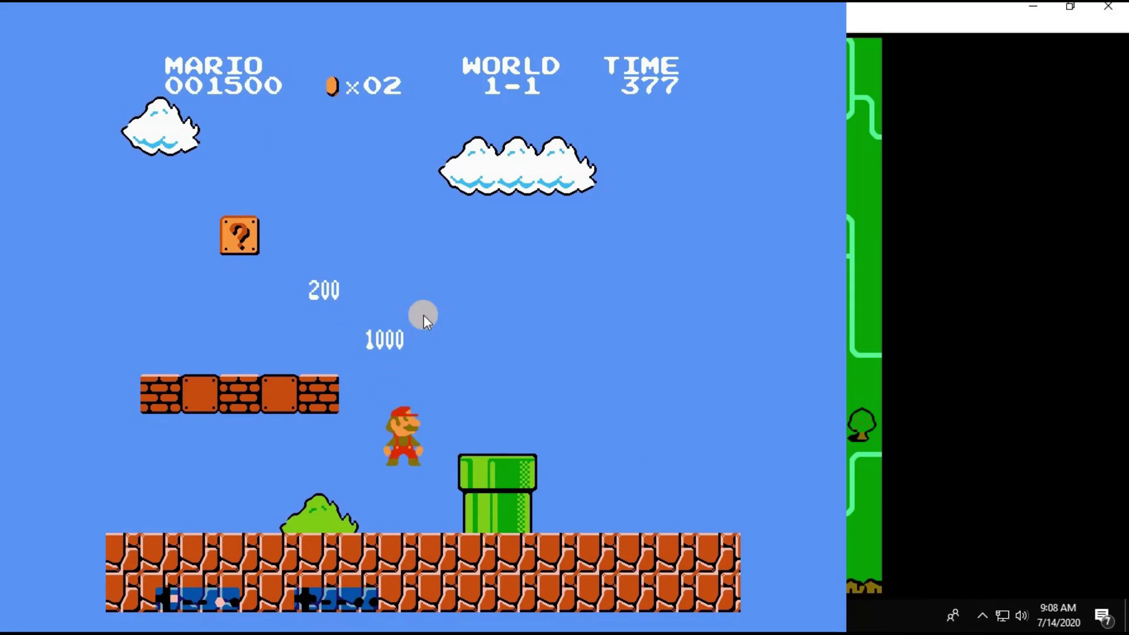
Step: Jump Mario across the green pipes, going over each one and landing beyond the tallest pipe
key(Right)
key(x)
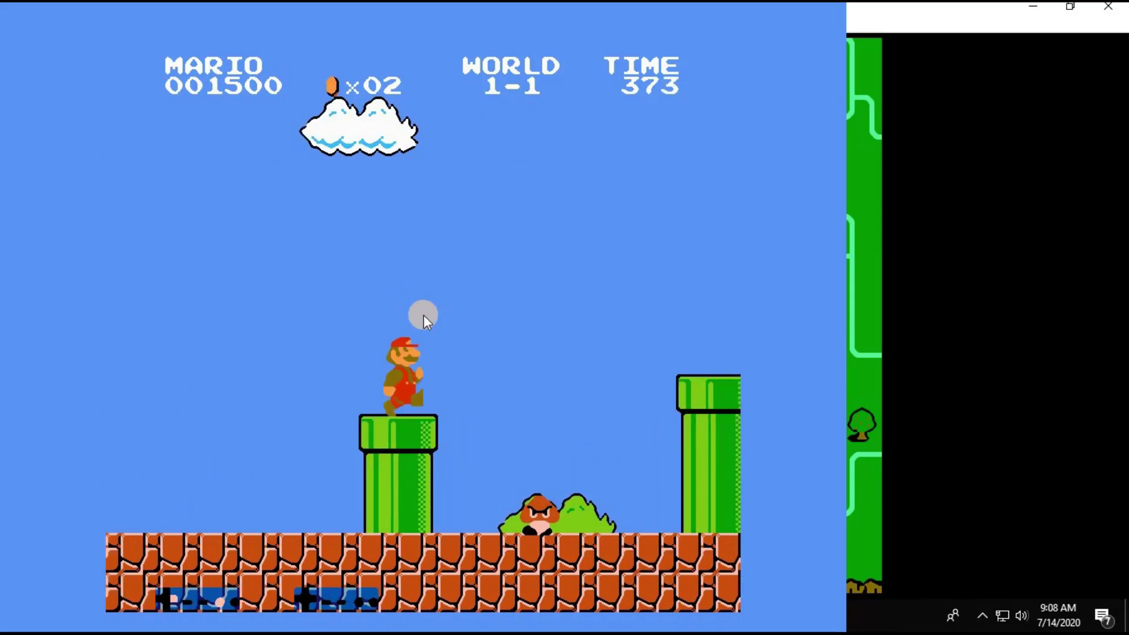
key(x)
key(Right)
key(x)
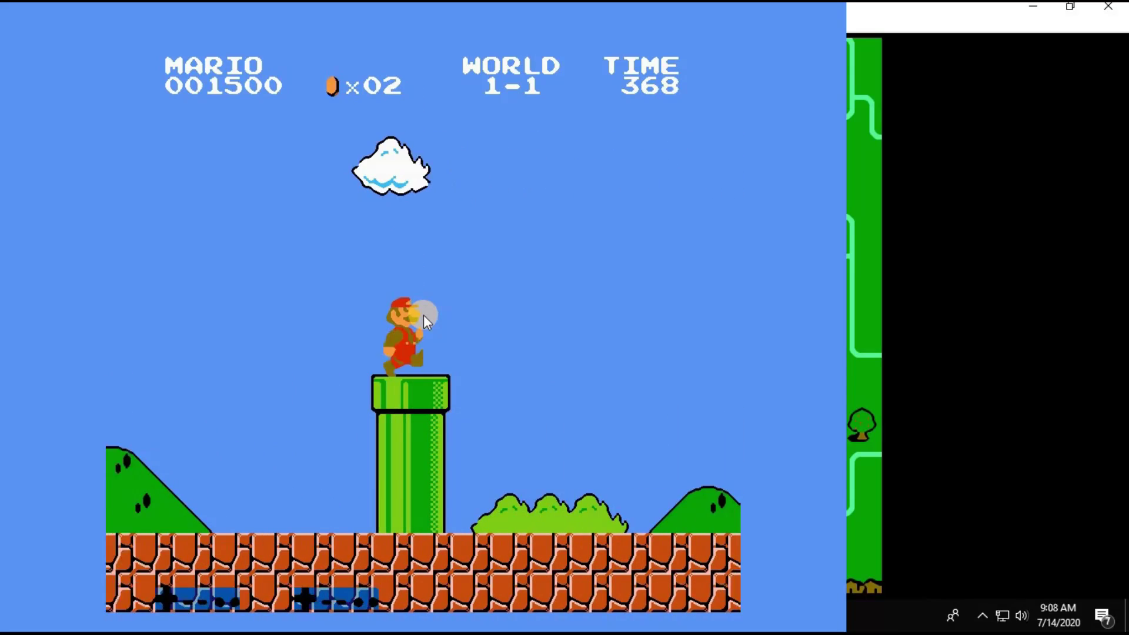
key(x)
key(Right)
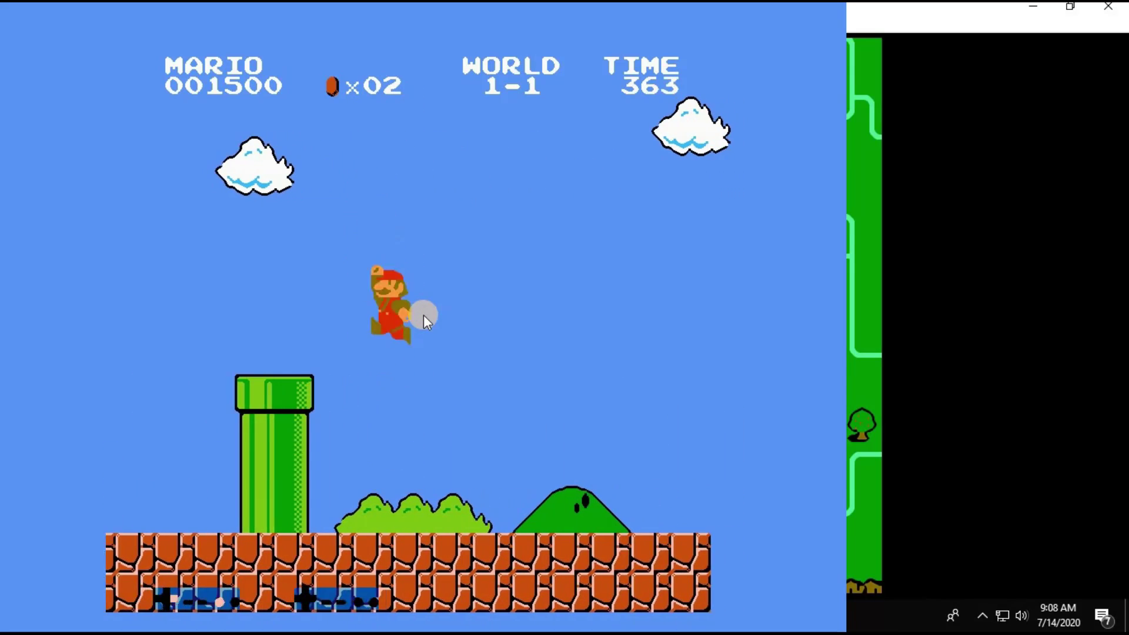
Step: Hit the hidden block past the last pipe to release the green mushroom
key(x)
key(Right)
key(Left)
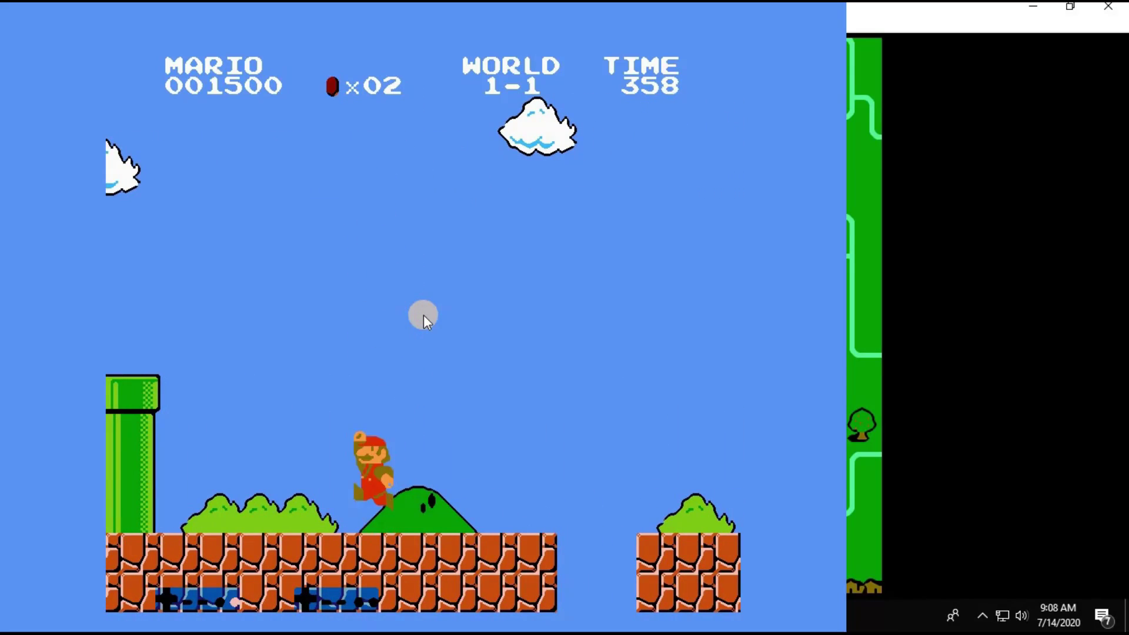
key(Right)
key(x)
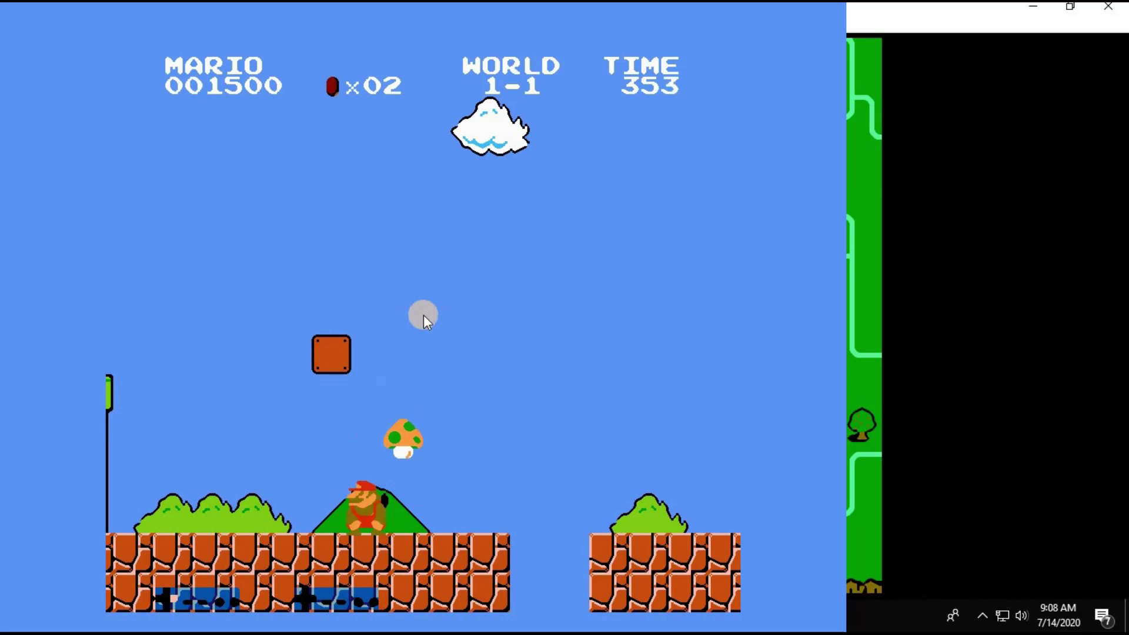
Step: Cross the pit, hit the question block between the bricks and collect the power-up
key(Right)
key(x)
key(Right)
key(x)
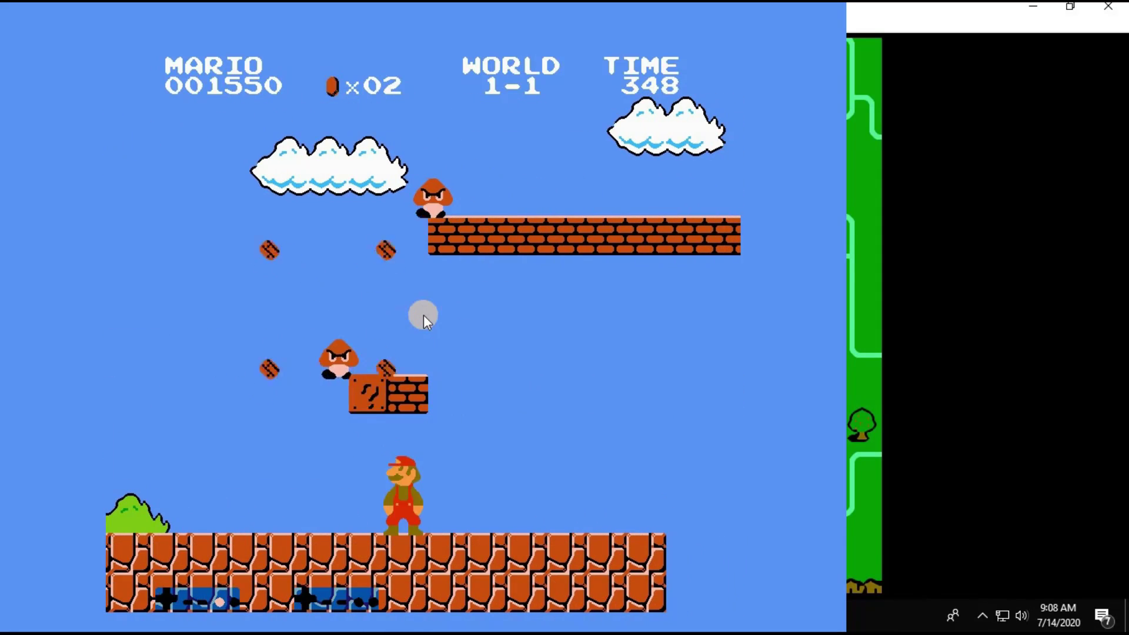
key(x)
key(x)
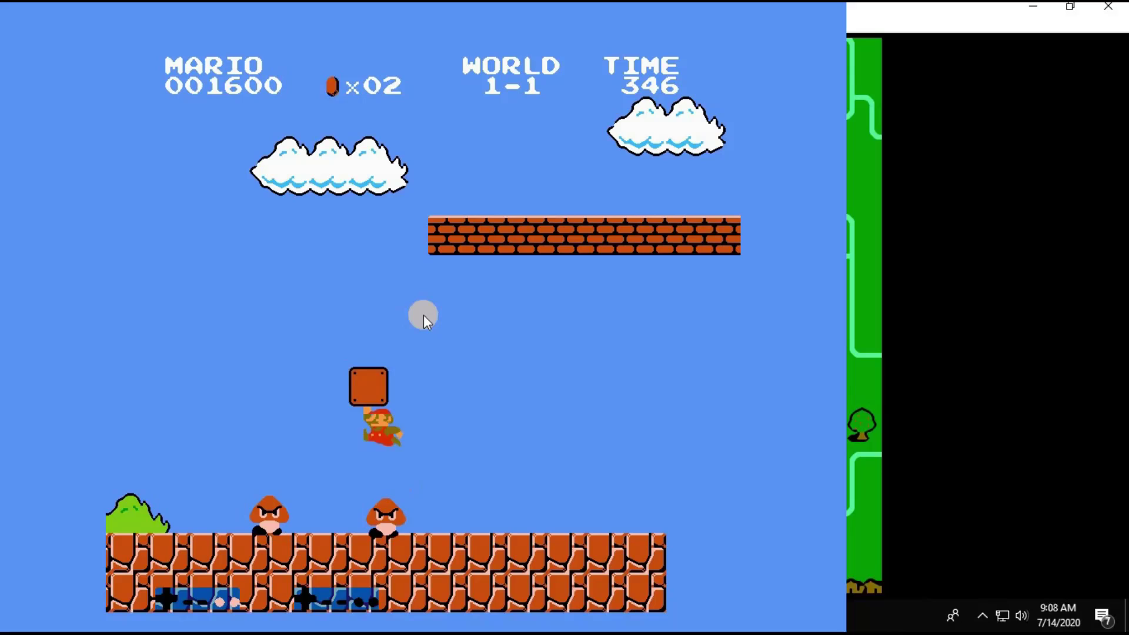
key(Right)
key(x)
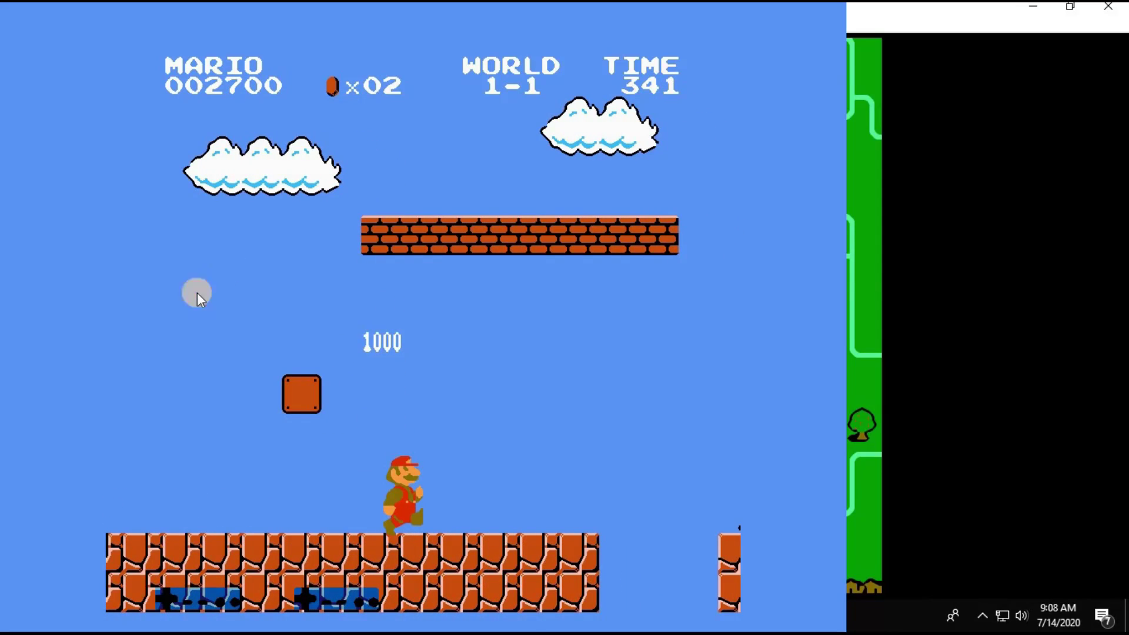
Step: Leave full screen, load Super Mario Bros. 3 (U) (PRG1) [!].nes and start a one-player game
double_click(59, 160)
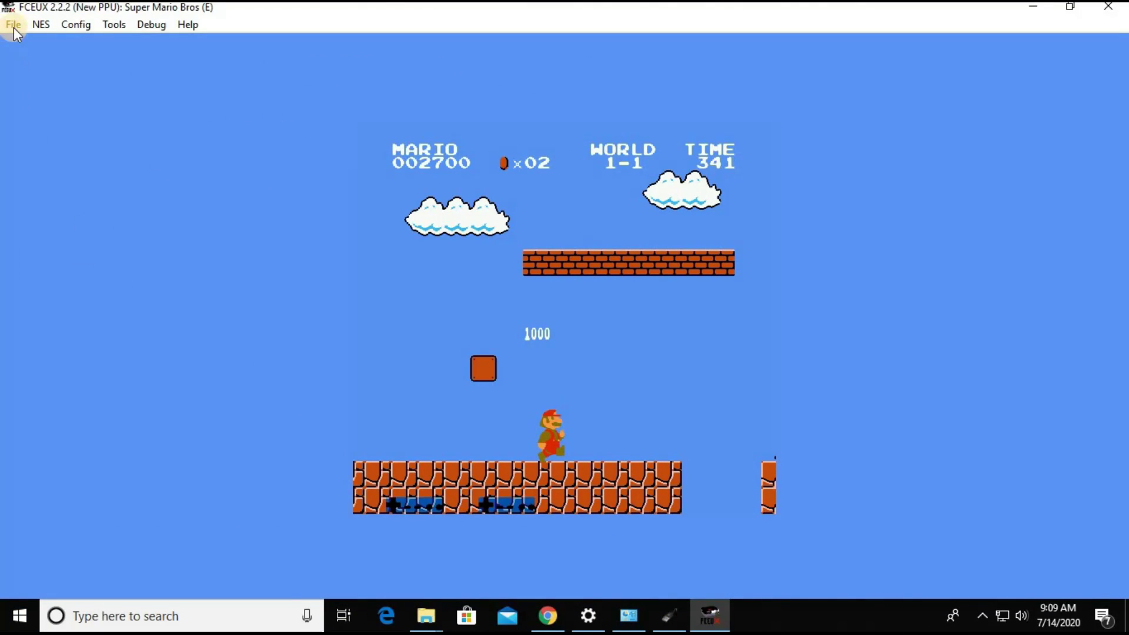
click(13, 25)
click(76, 47)
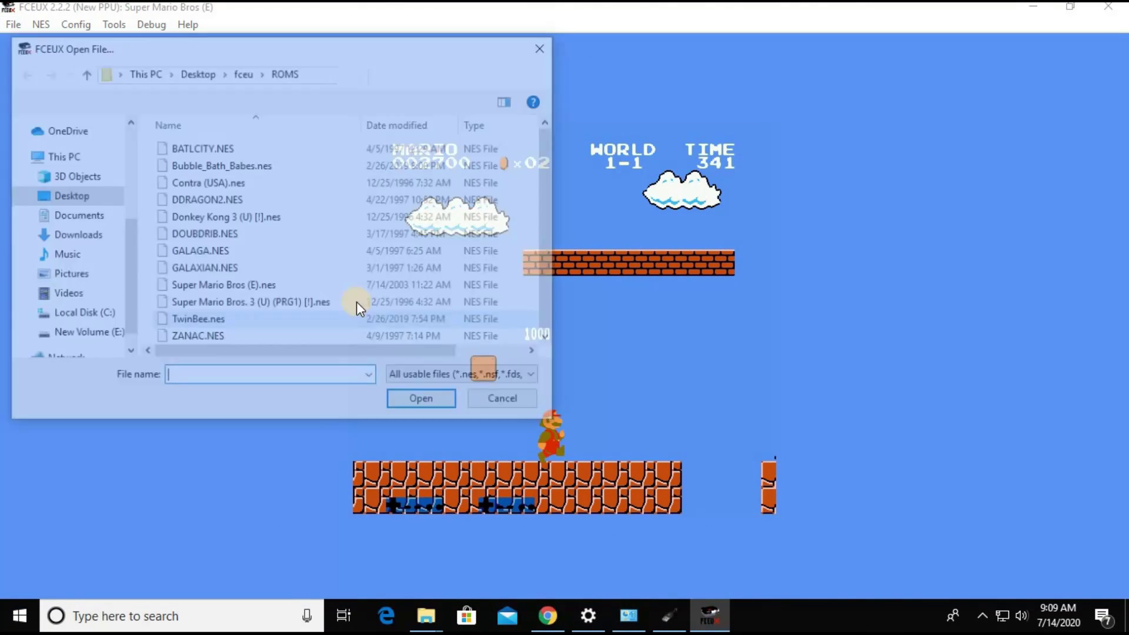
click(356, 302)
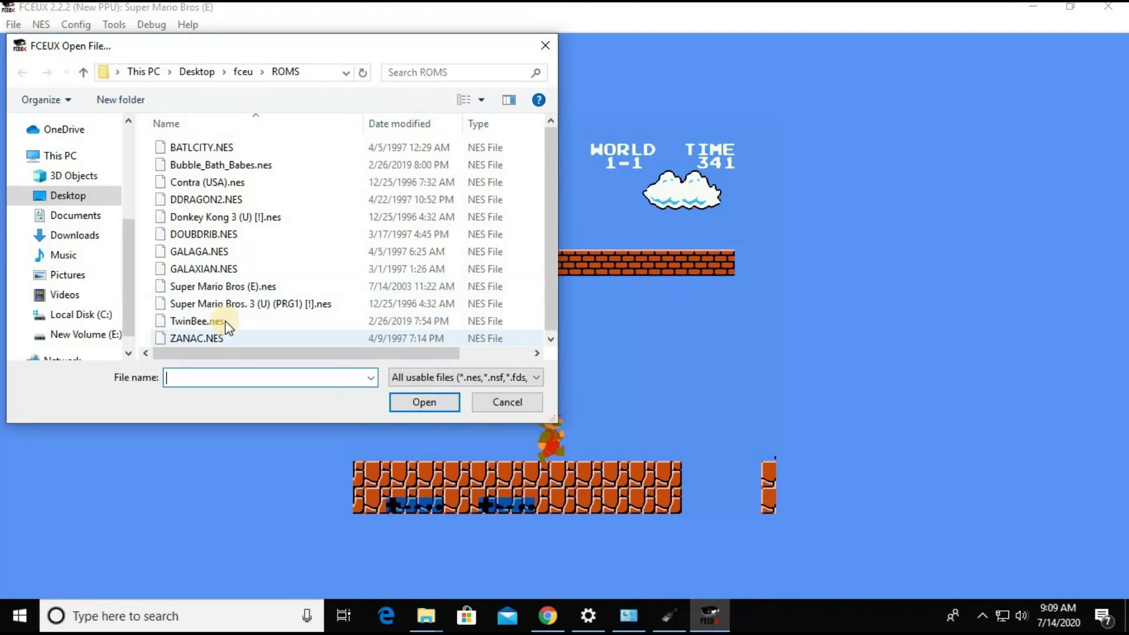
click(413, 405)
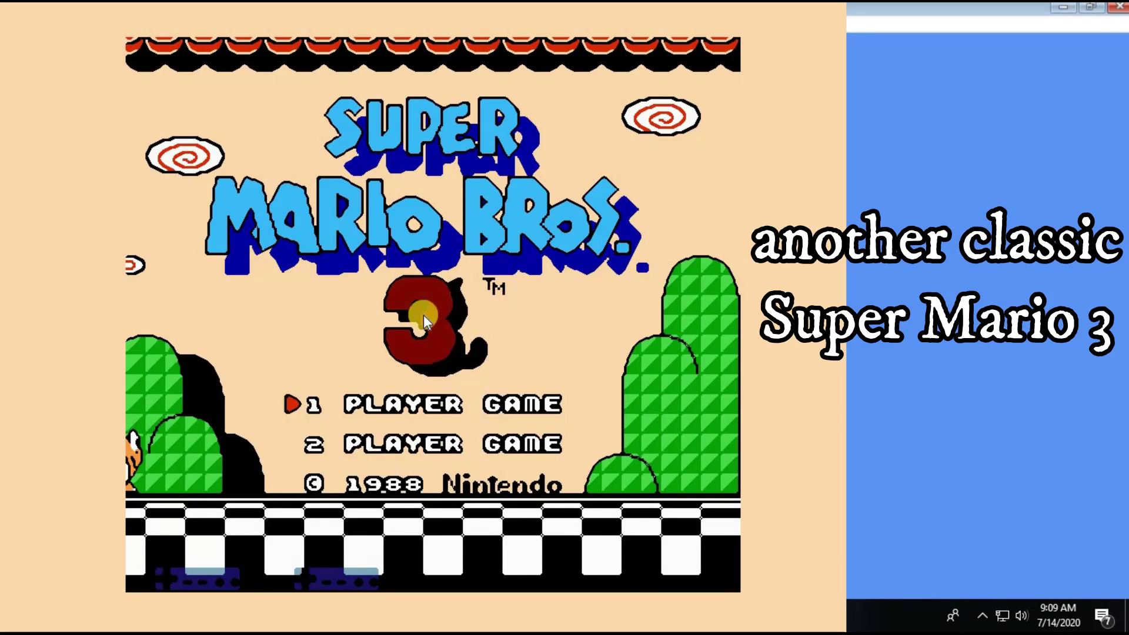
key(Return)
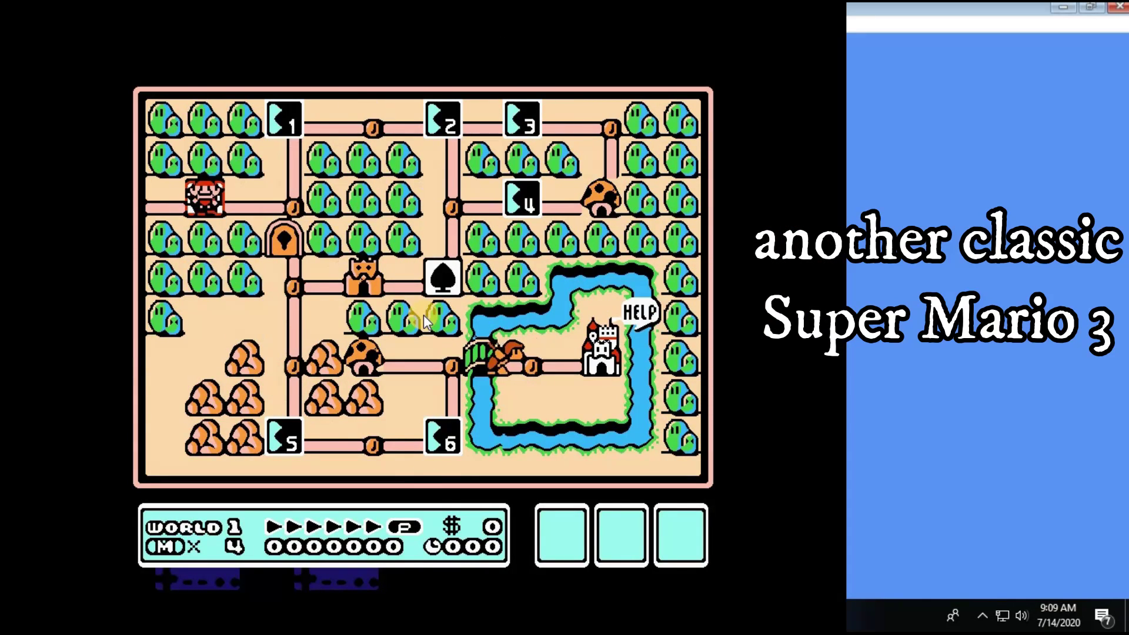
Step: Move Mario along the World 1 map to level 1 and enter it
key(Right)
key(Up)
key(x)
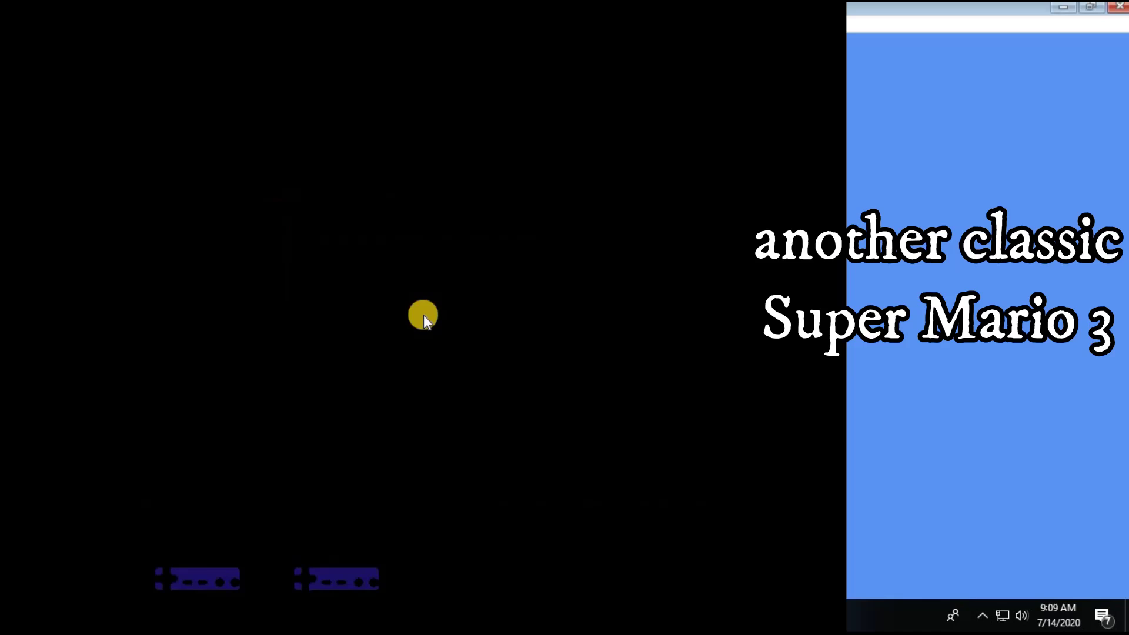
Step: Run Mario to the first pair of question blocks in level 1 and hit both for coins
key(Right)
key(x)
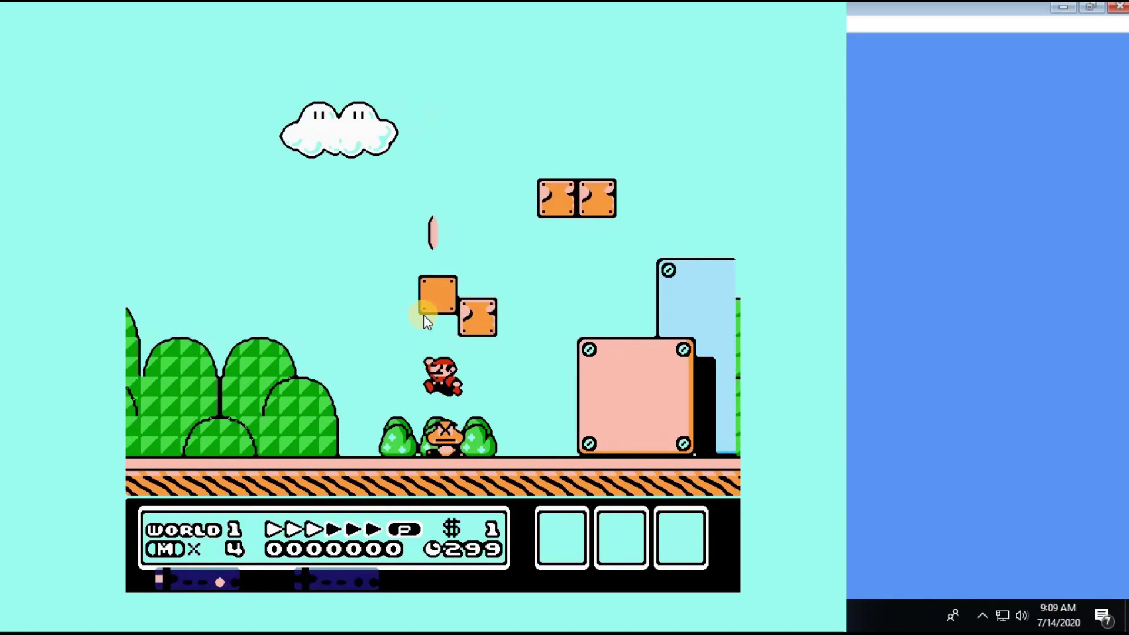
key(Right)
key(x)
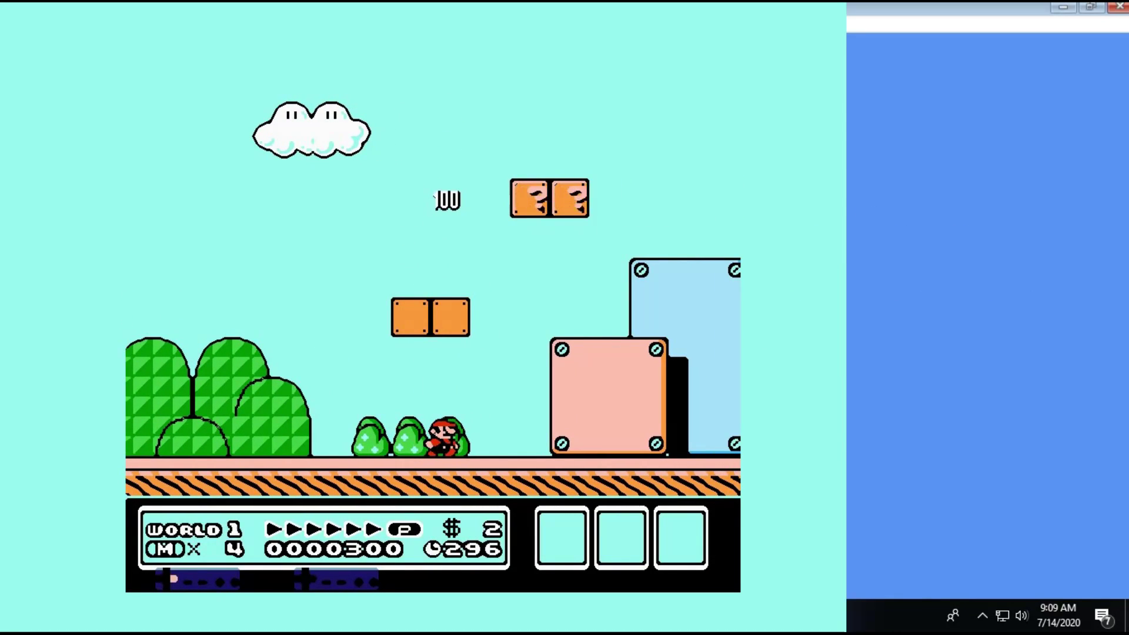
Step: Climb the pink block, hit the upper pair of question blocks and collect the mushroom
key(Right)
key(x)
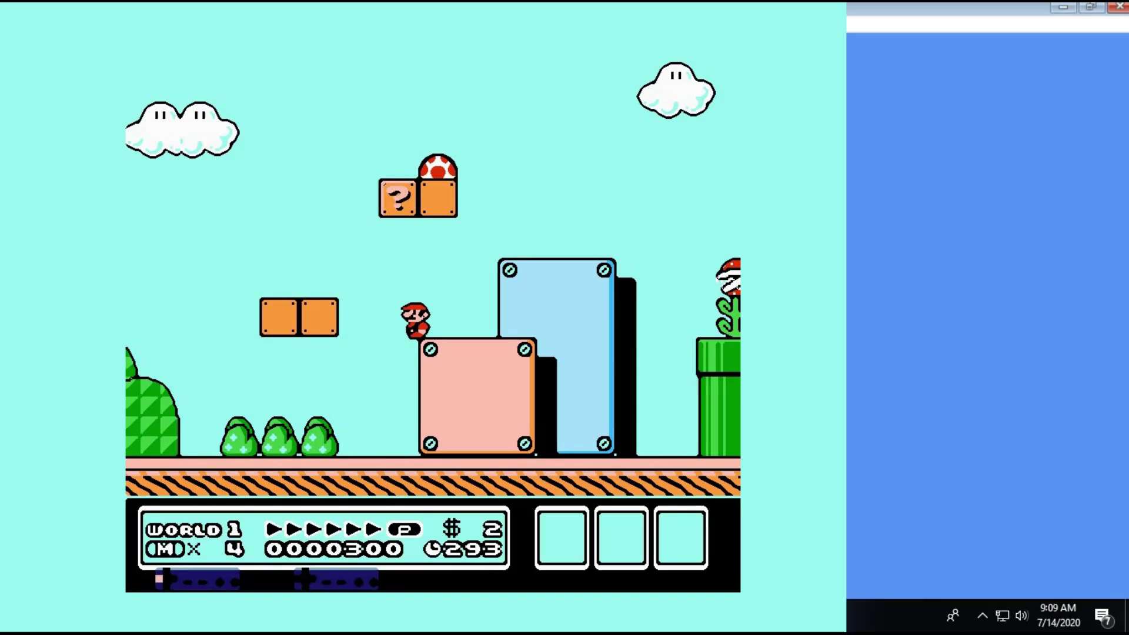
key(Right)
key(x)
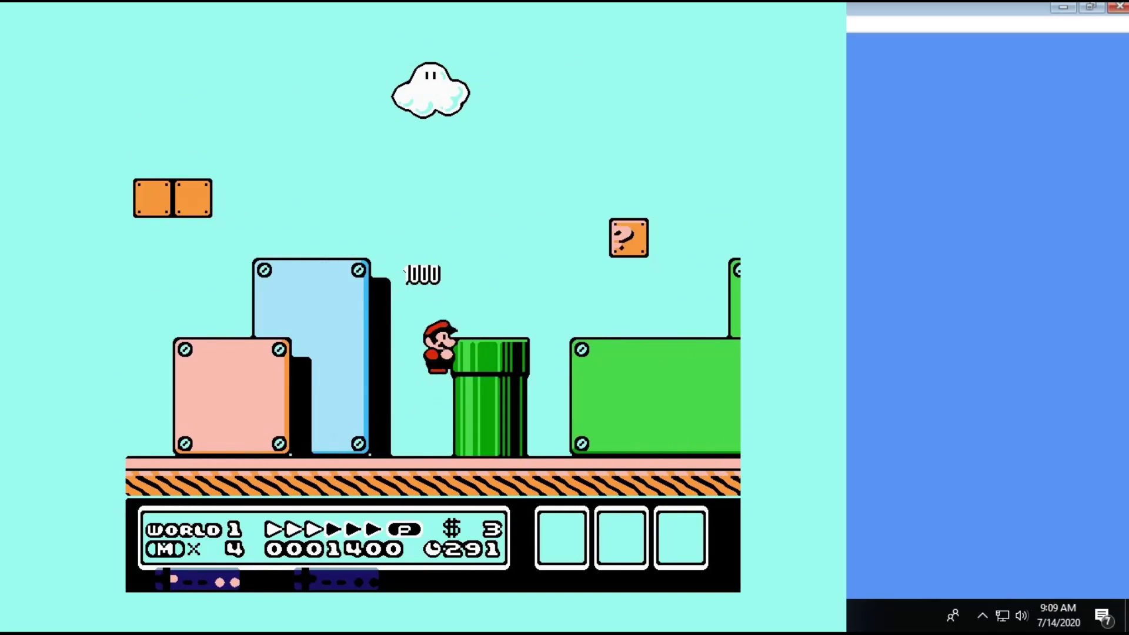
Step: Cross the pipe, hit the single question block for a coin and stomp the red Koopa on the green block
key(Right)
key(x)
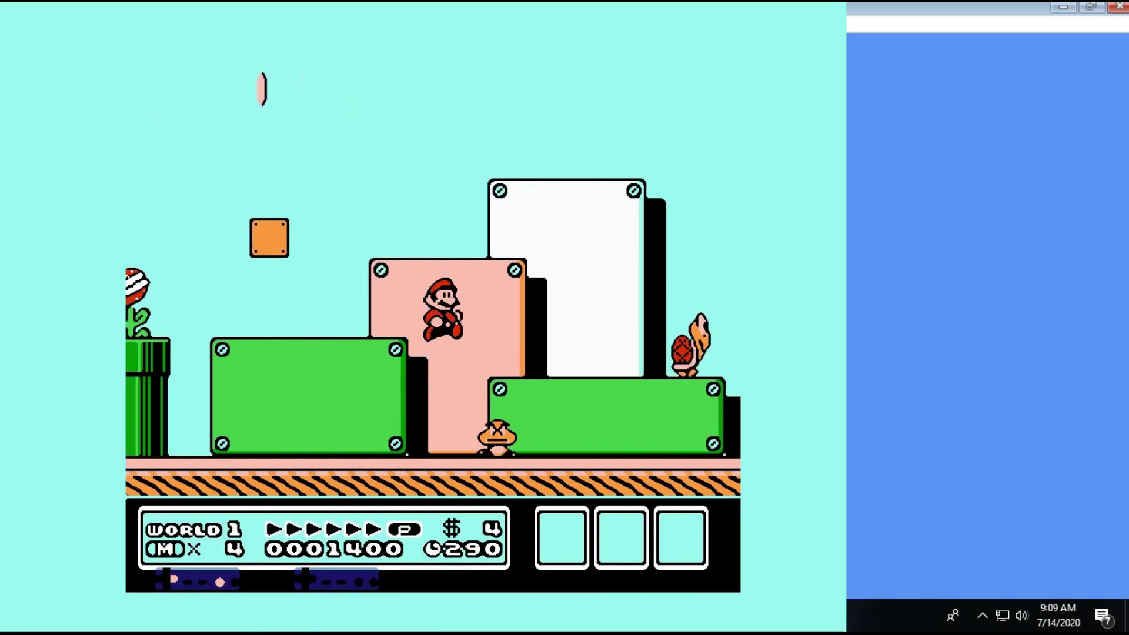
key(Right)
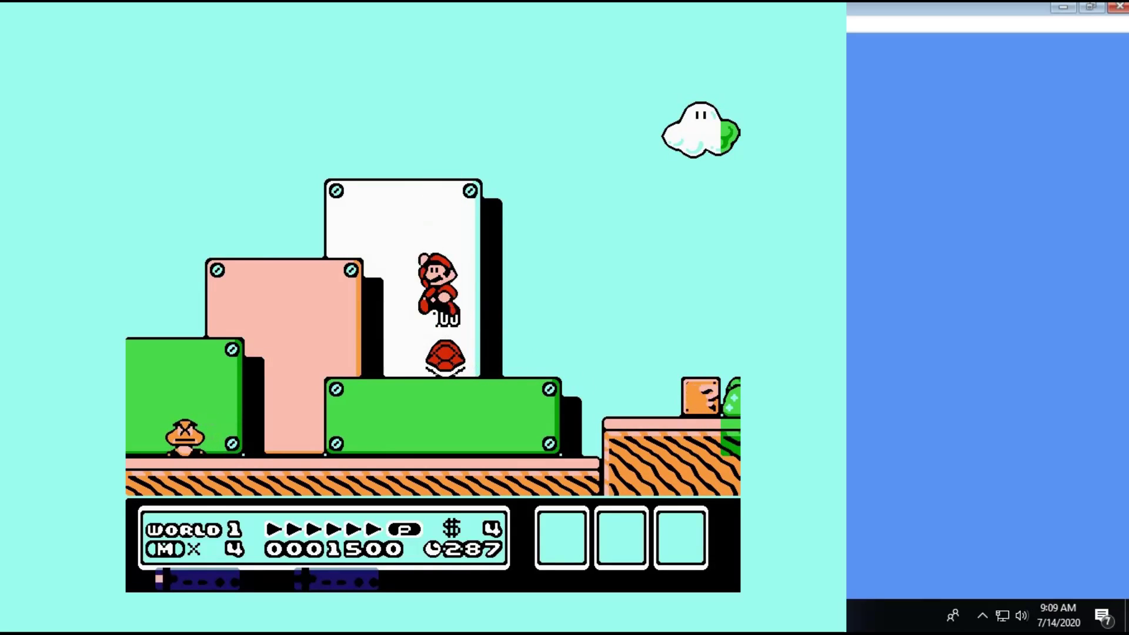
Step: Collect the leaf from the question block on the ledge, hit the floating block and defeat the Goombas beyond the bushes
key(Right)
key(x)
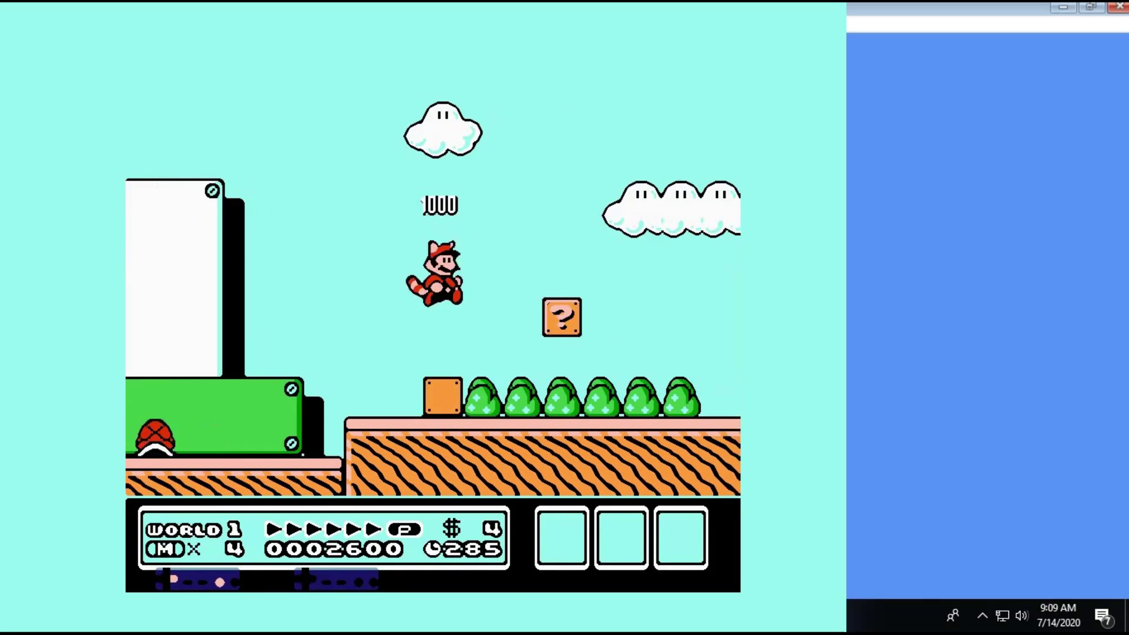
key(Right)
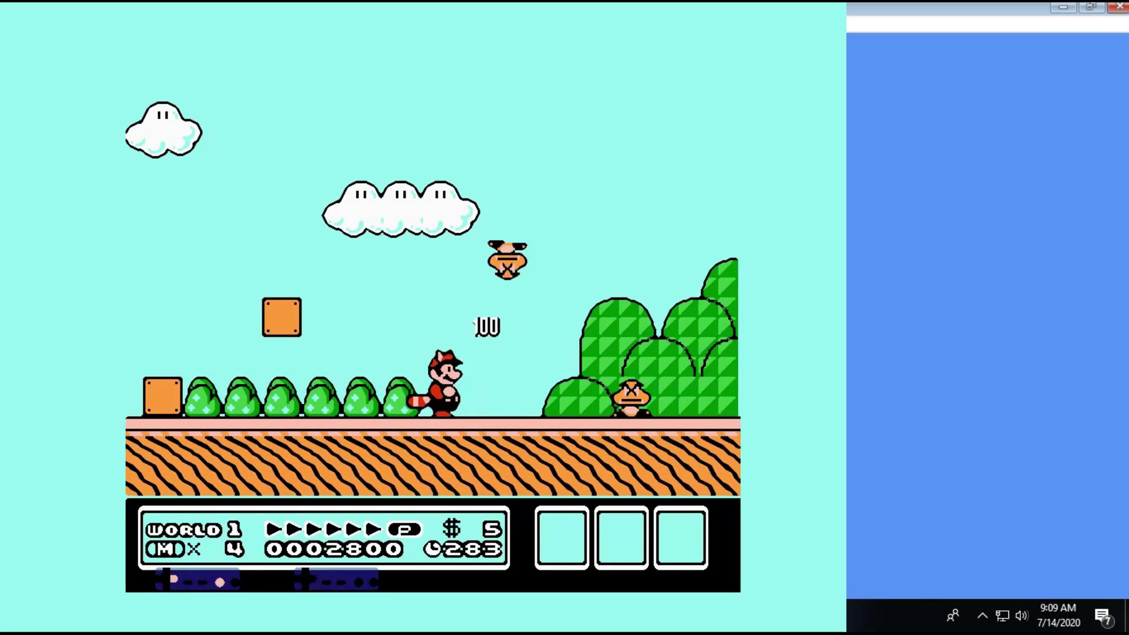
key(Right)
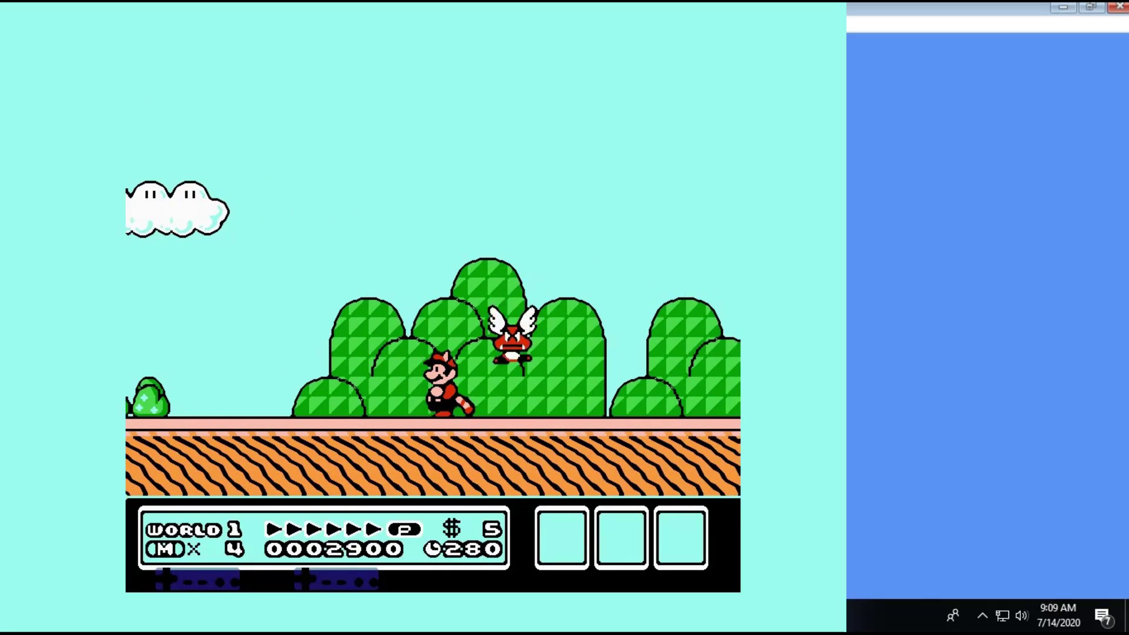
Step: Run back to the used block on the ledge, build up full running speed toward the hills and take off
key(Left)
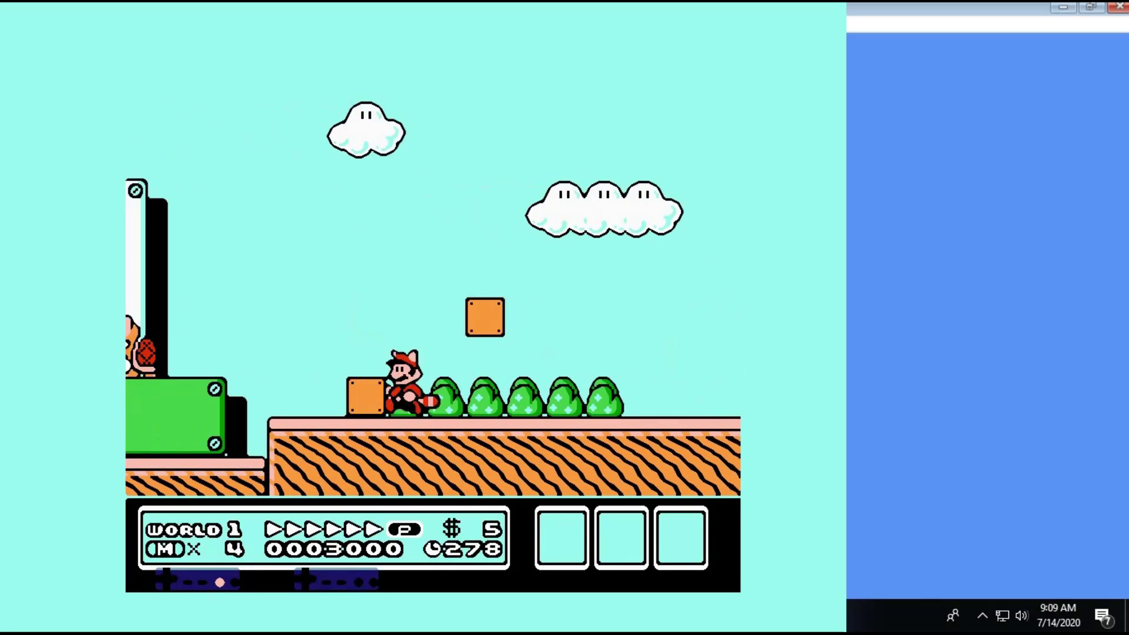
key(Right)
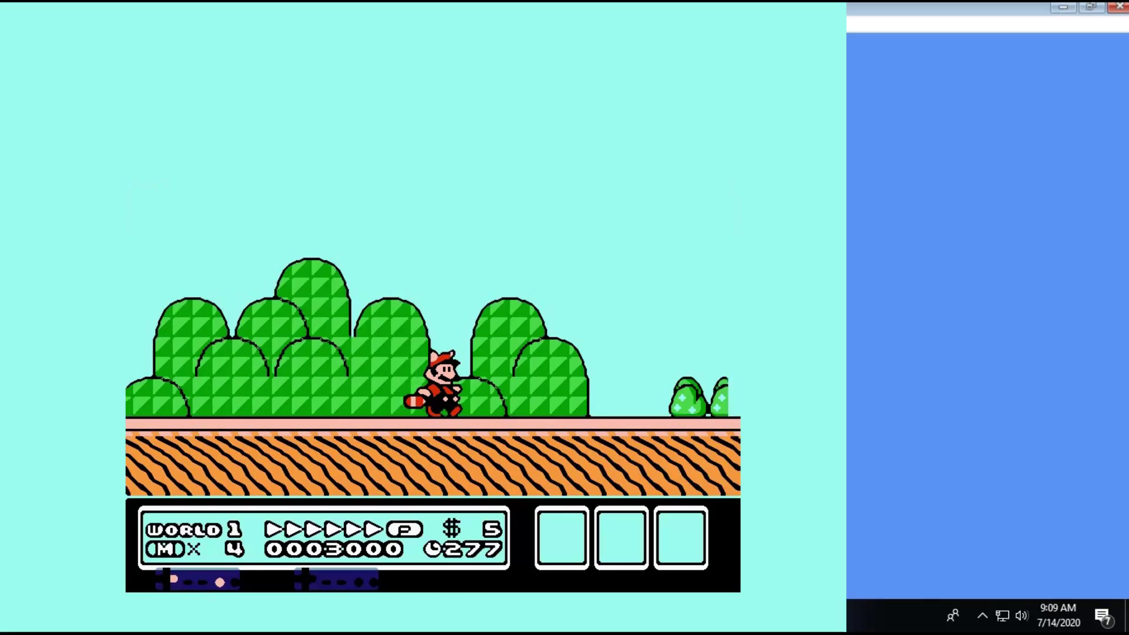
key(x)
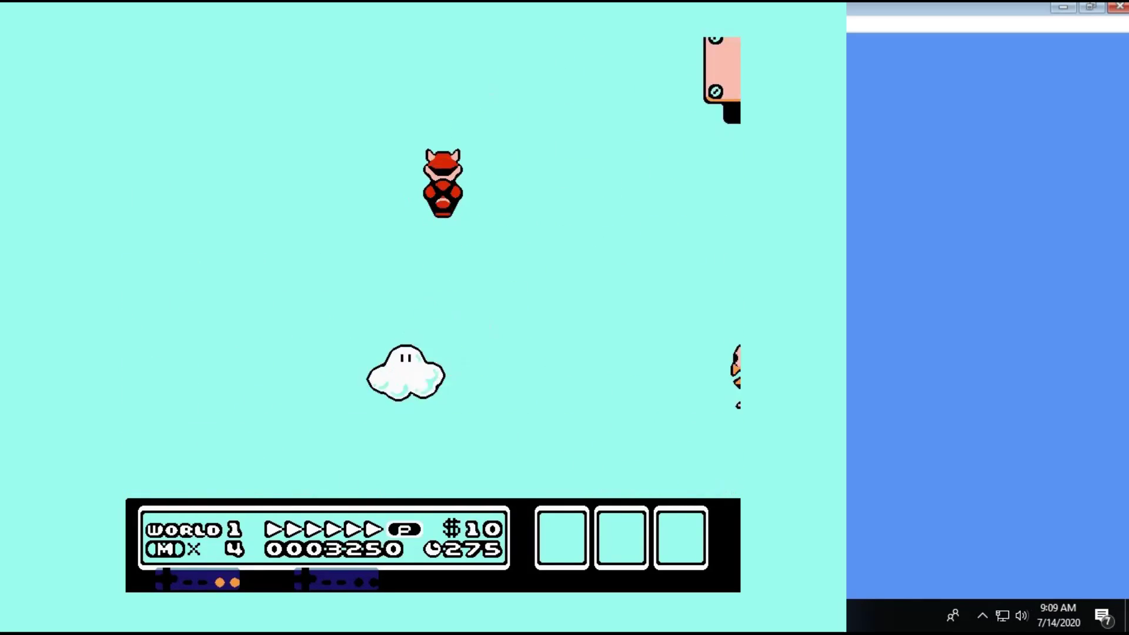
Step: Fly past the floating pink platform, hit the brick in the sky and collect the 1UP
key(Right)
key(x)
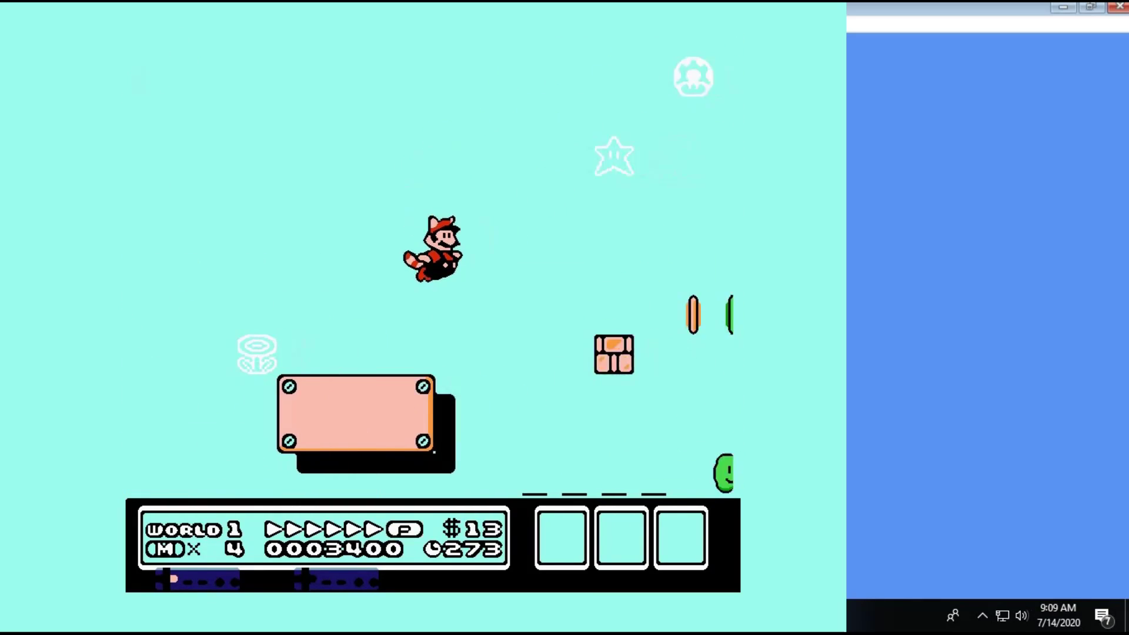
key(Right)
key(x)
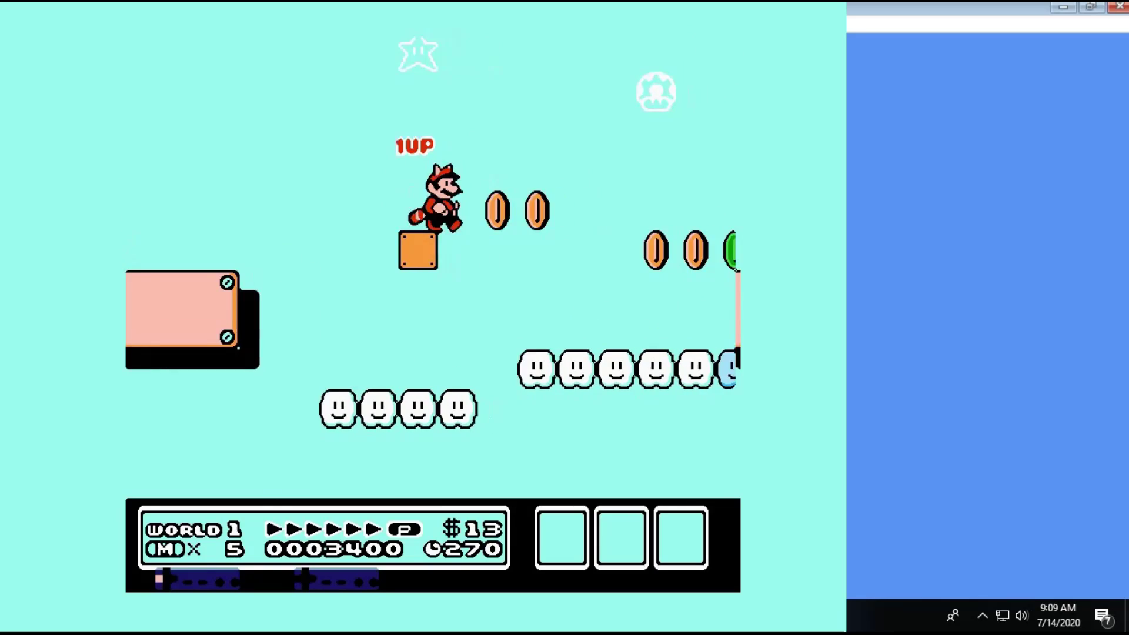
Step: Move Mario off the sky block, pause Super Mario Bros. 3 and leave full screen
key(Left)
key(Return)
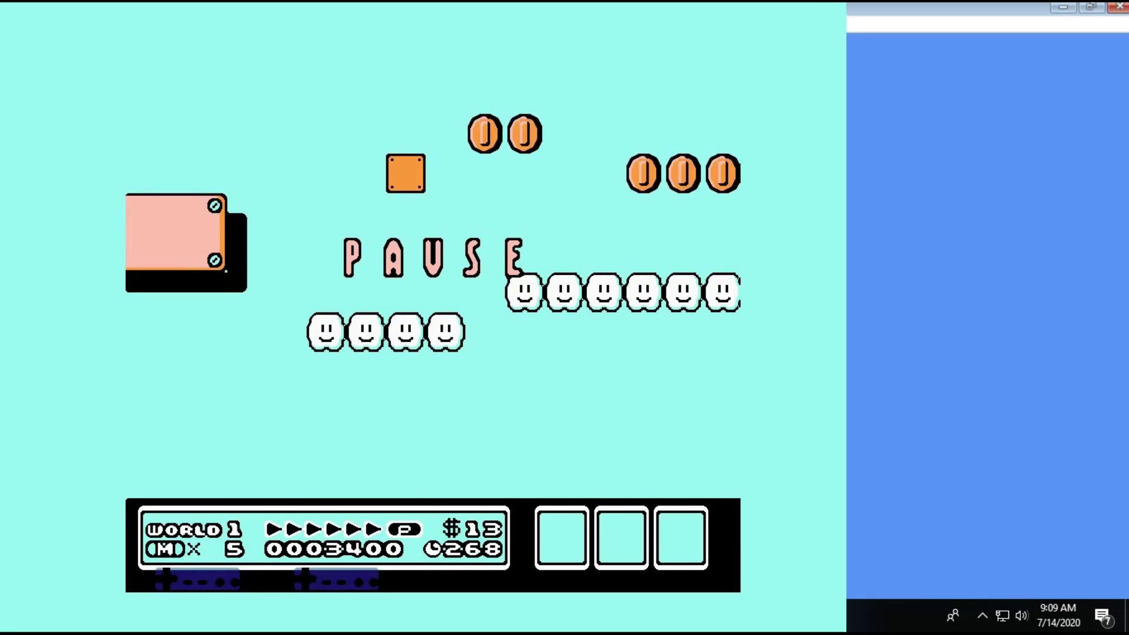
key(alt+Return)
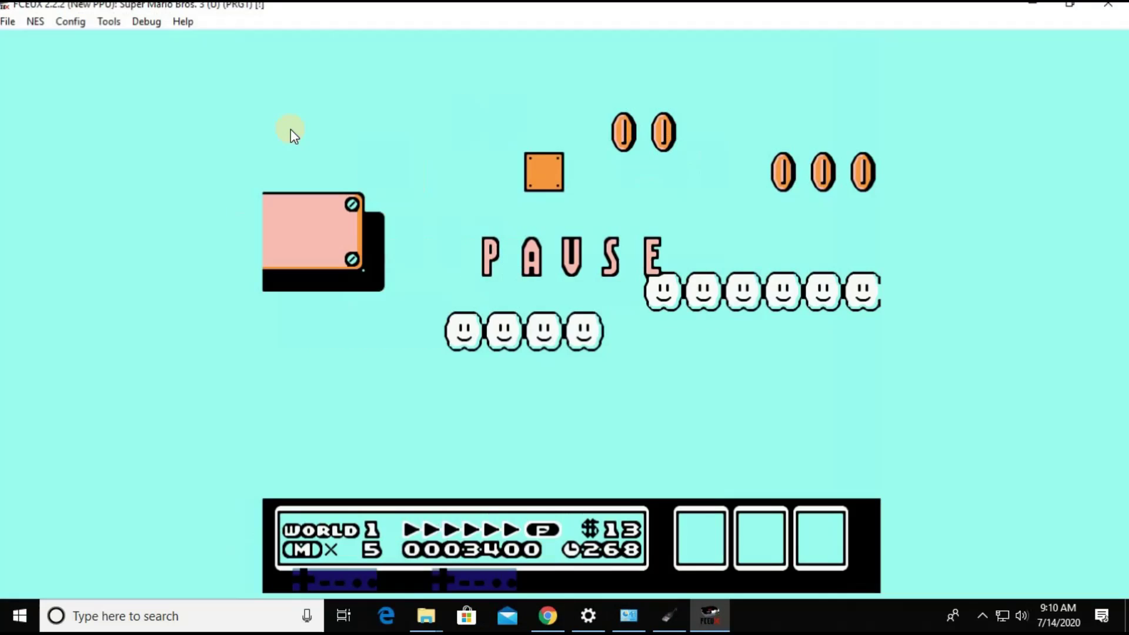
Step: Load ZANAC.NES from the ROMS folder, start a game and pause it after playing in area 1
click(13, 25)
click(68, 44)
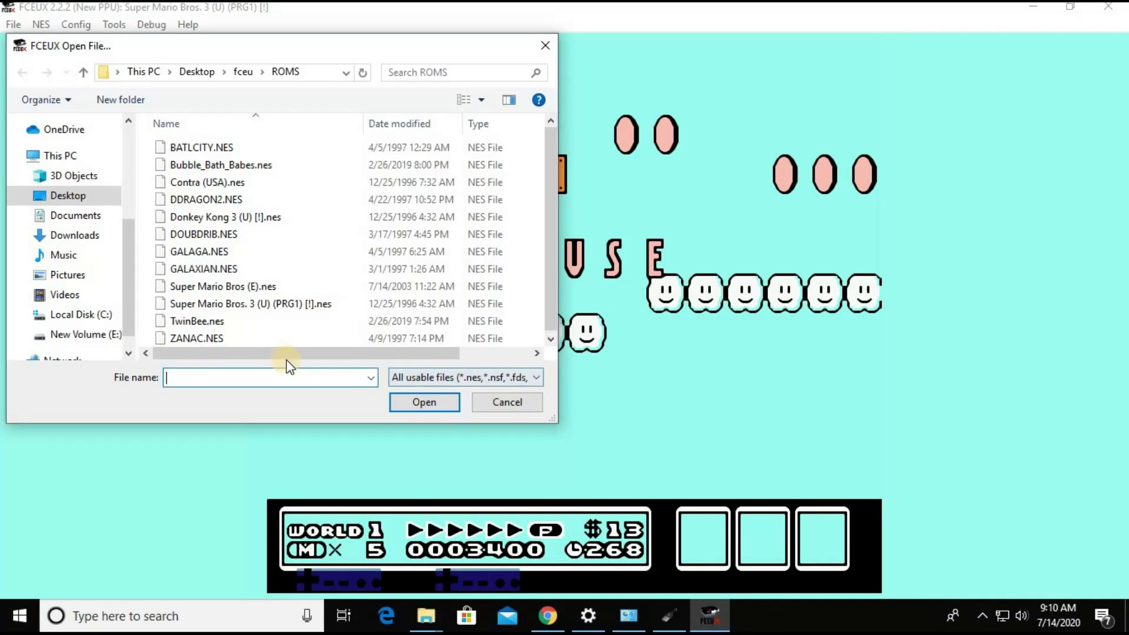
click(194, 338)
click(424, 402)
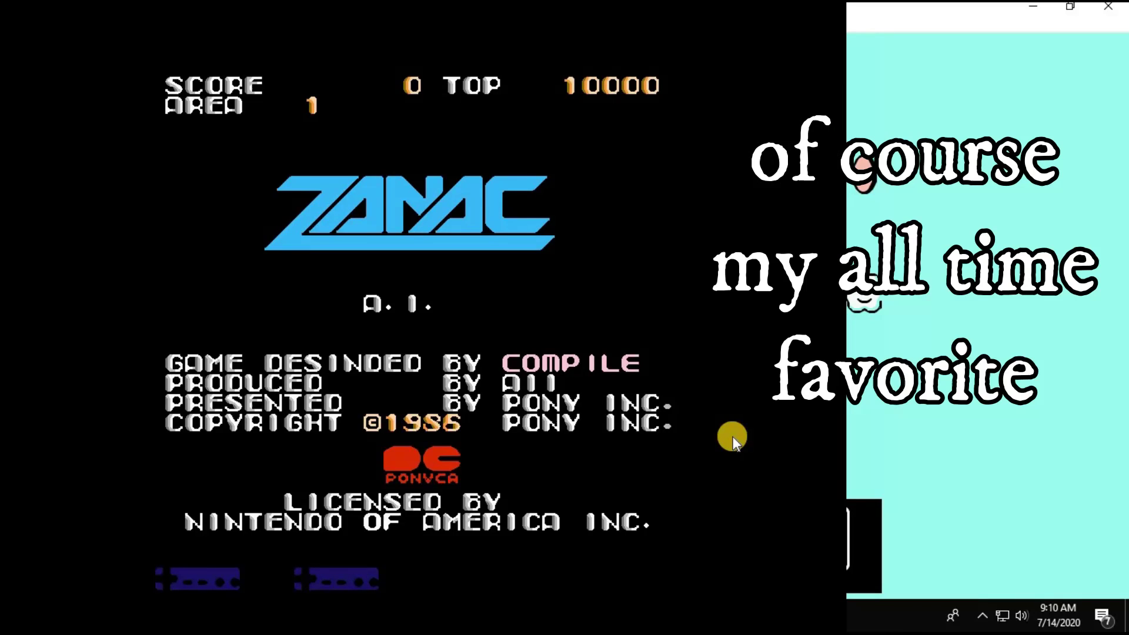
key(Return)
key(Return)
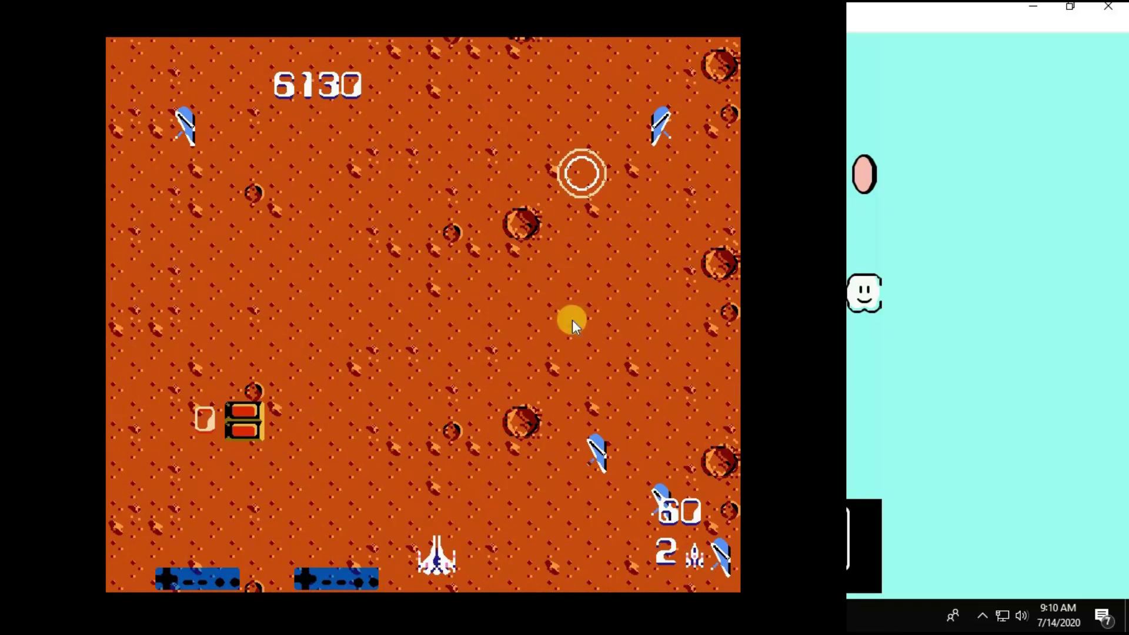
Step: Leave full screen and minimize the emulator to show the desktop
double_click(394, 222)
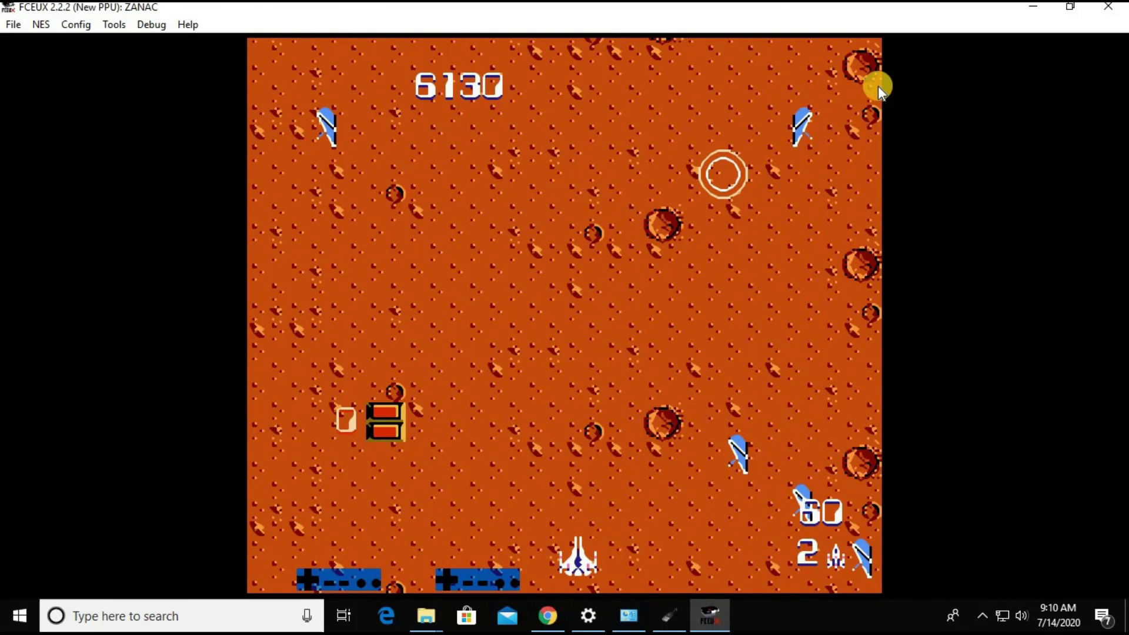
click(1035, 7)
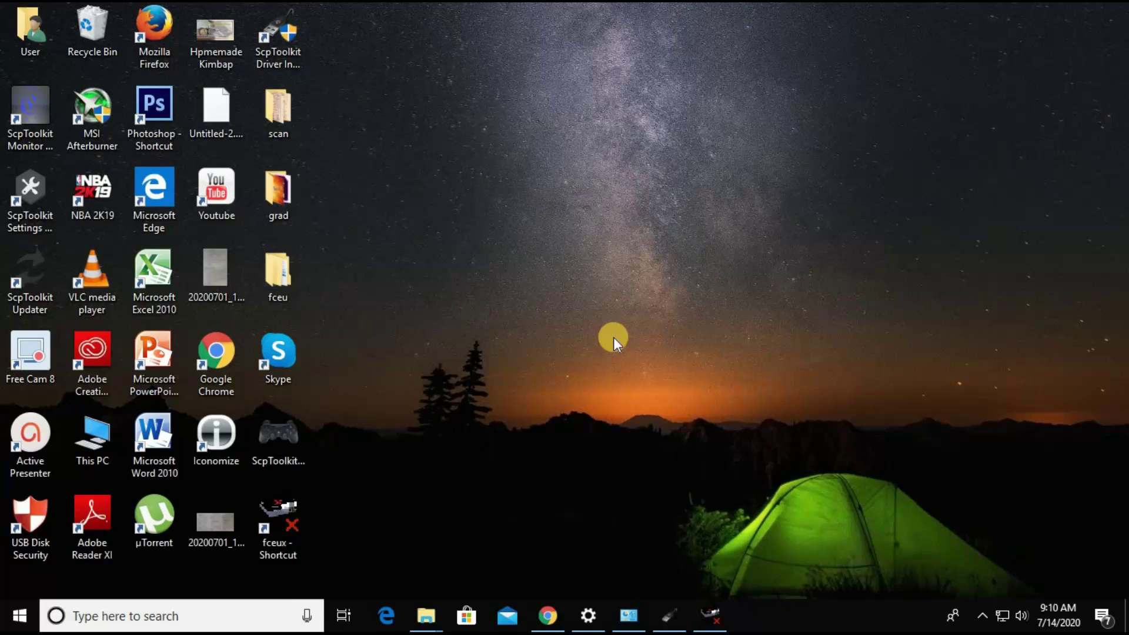